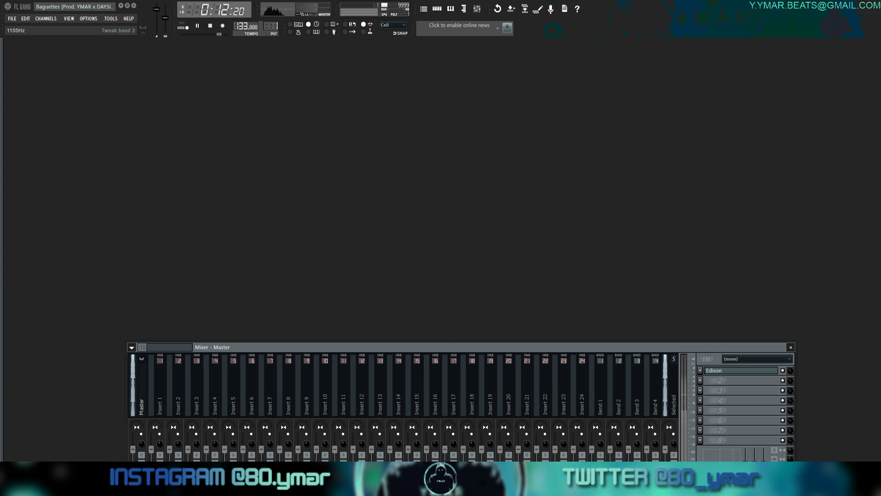
Stop playback and bring up the playlist containing the Interstate Trafficking loop.
key(space)
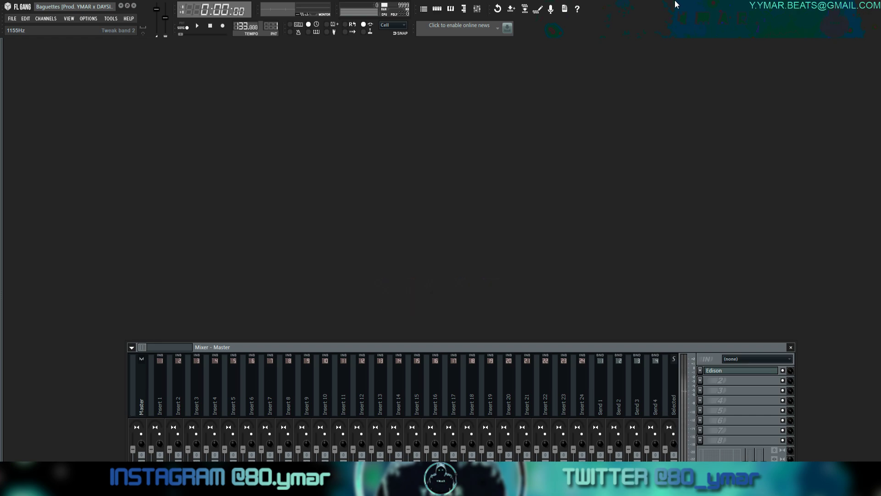
click(478, 9)
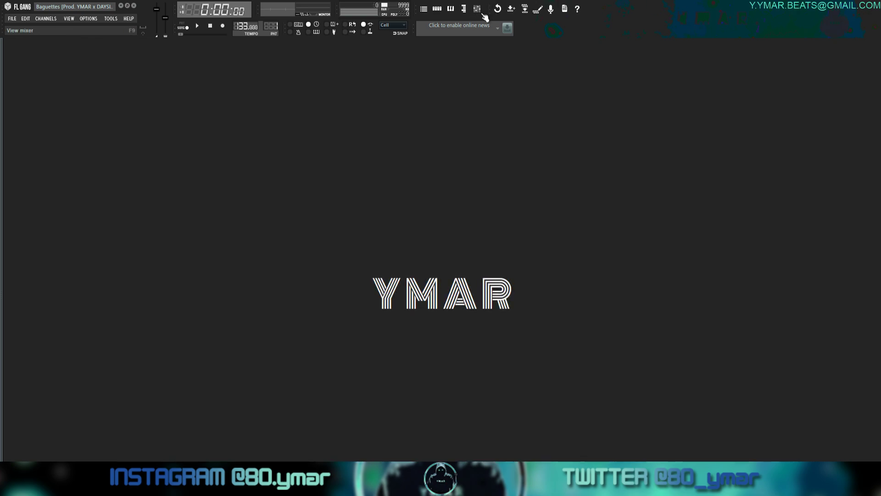
click(482, 13)
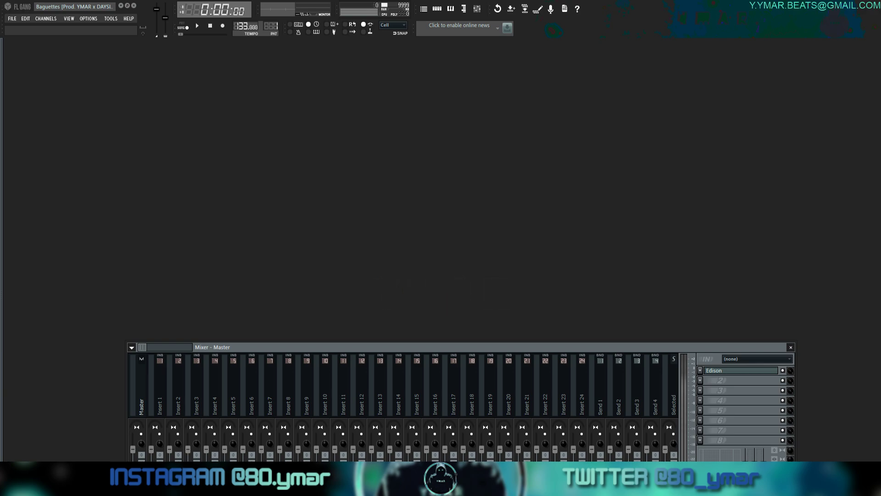
click(437, 9)
click(424, 9)
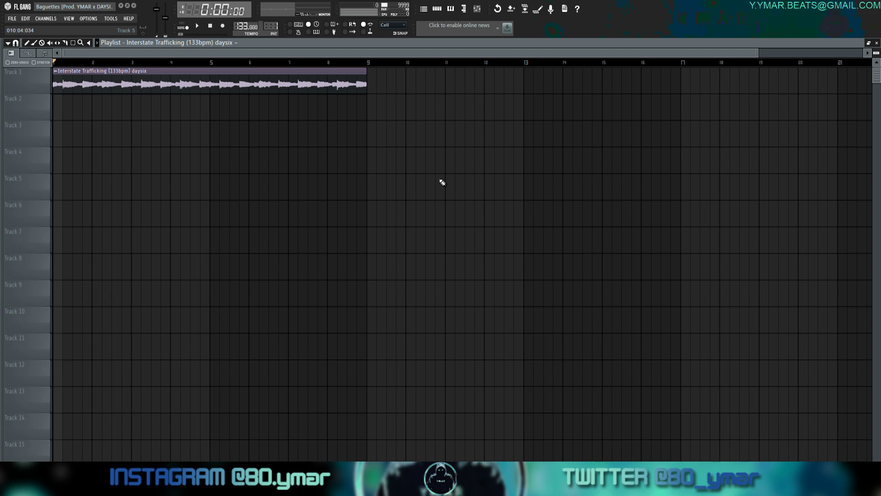
scroll(425, 236, down, 2)
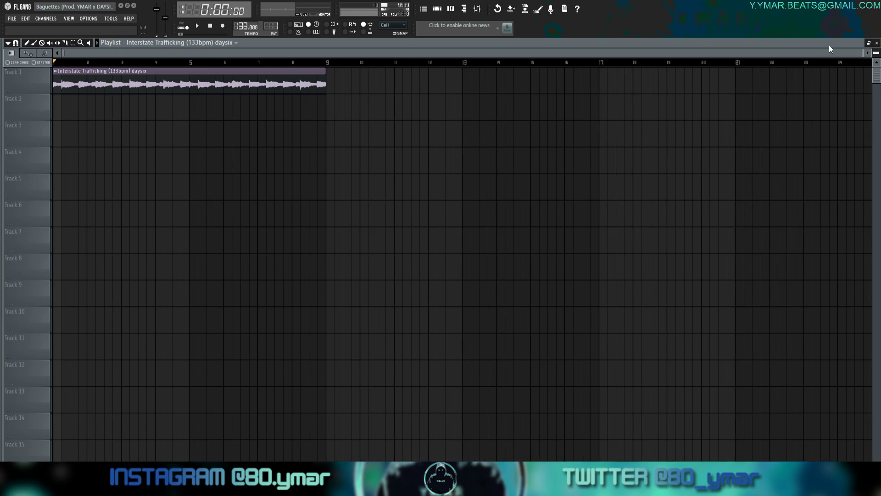
Place Pattern 1 at the start of Track 2 and extend its clip to bar 9, matching the loop above it.
click(437, 9)
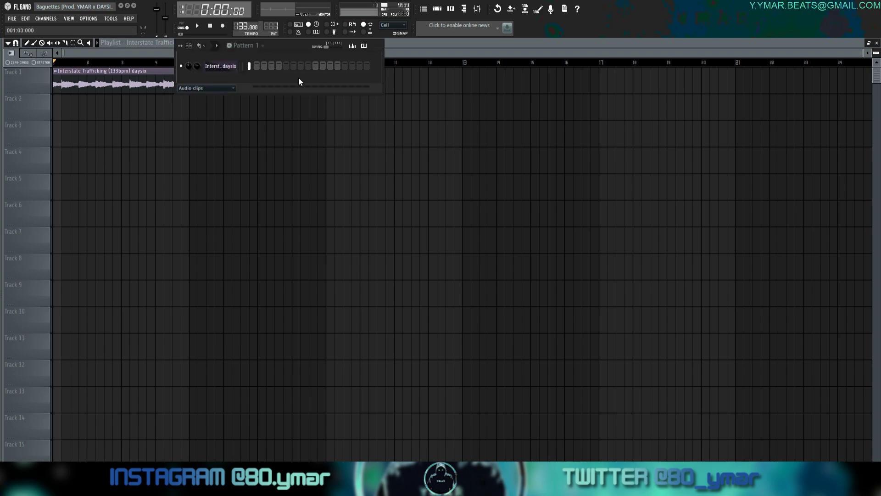
click(271, 27)
click(145, 147)
click(57, 109)
click(1, 132)
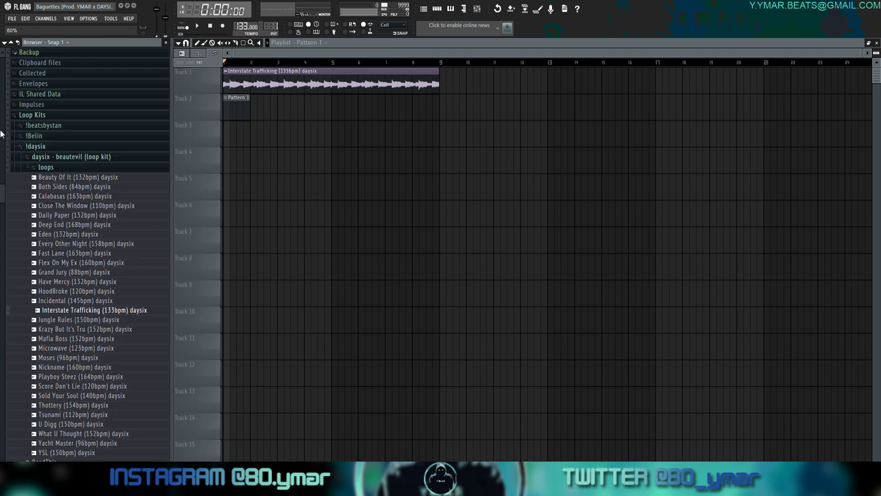
scroll(54, 160, down, 3)
key(alt+F8)
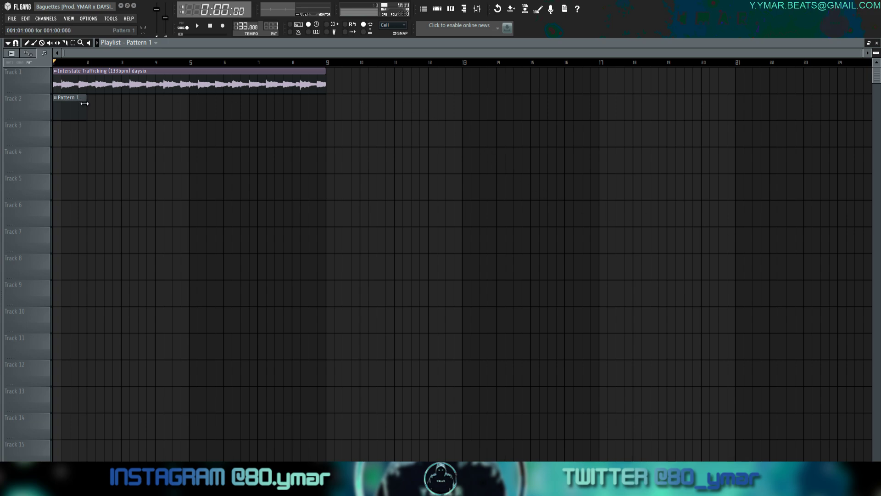
drag(85, 103, 326, 104)
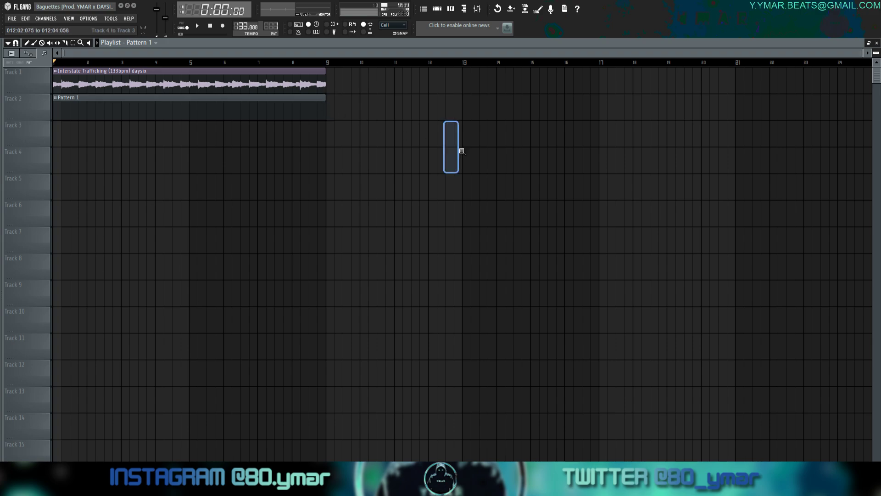
ctrl+right_click(454, 159)
ctrl+right_click(301, 385)
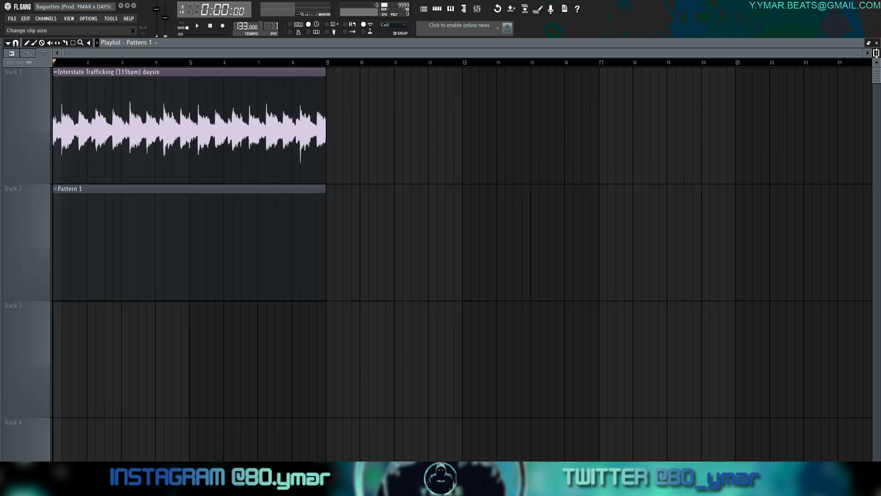
scroll(876, 53, down, 6)
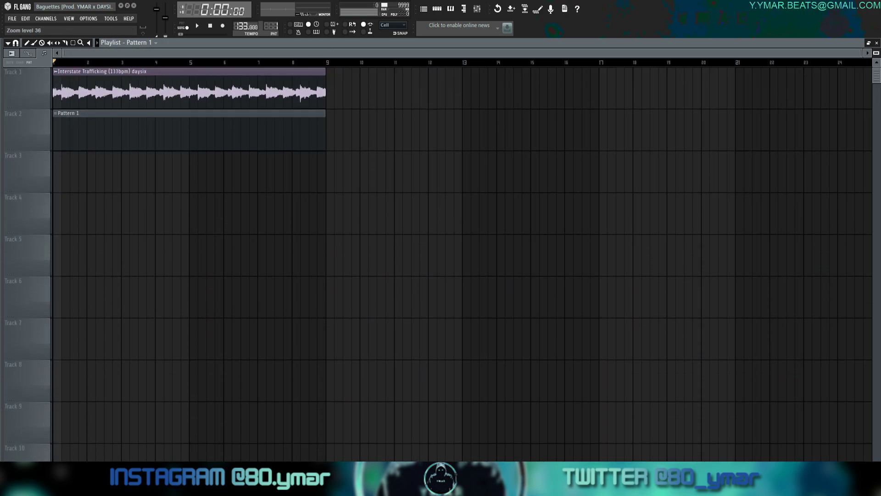
scroll(876, 53, down, 3)
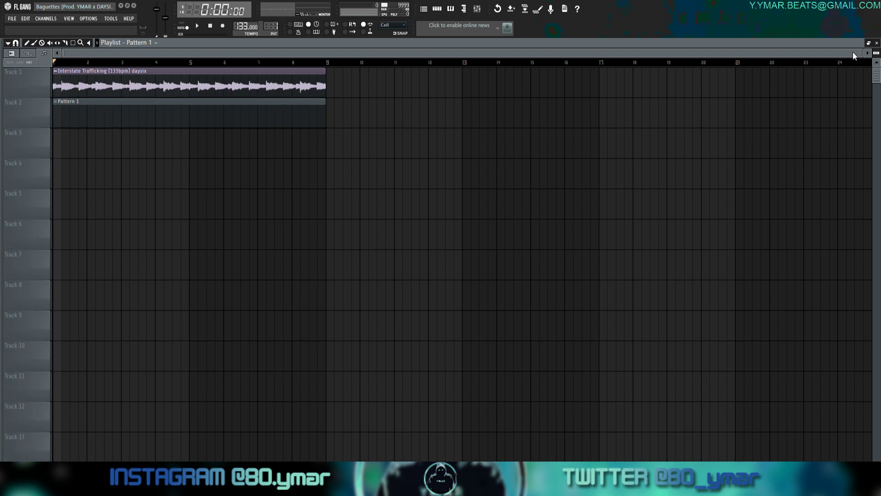
Route the Interstate Trafficking audio clip to mixer Insert 1, giving the insert the clip's name and colour.
click(437, 9)
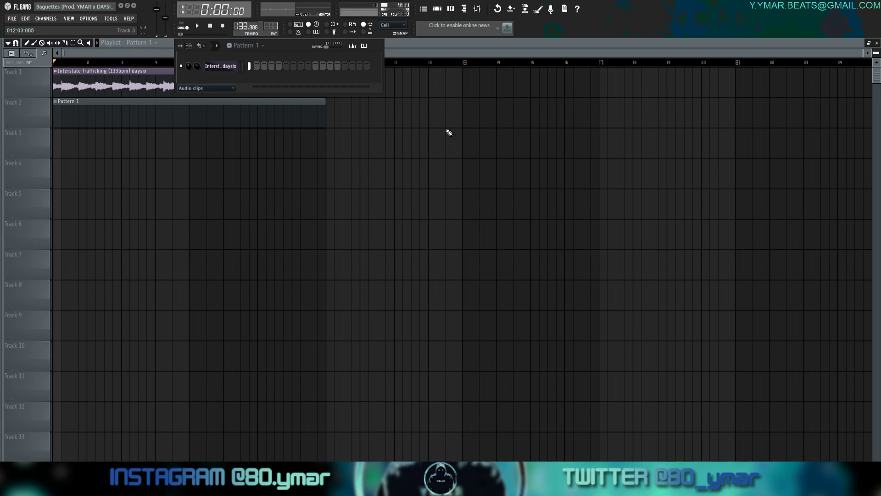
click(477, 9)
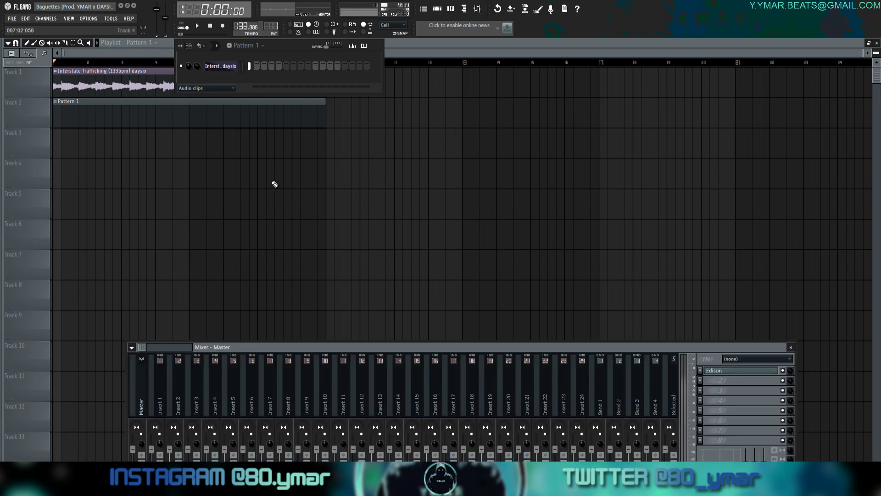
click(163, 398)
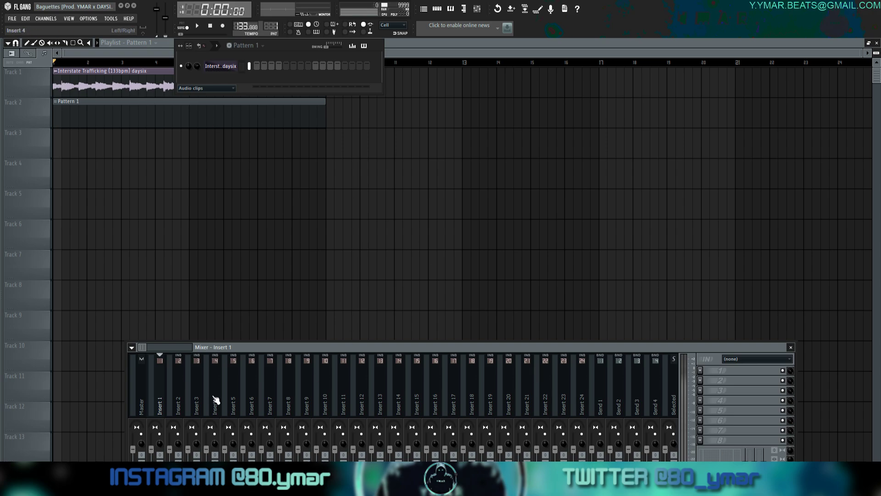
click(179, 108)
double_click(164, 88)
right_click(561, 238)
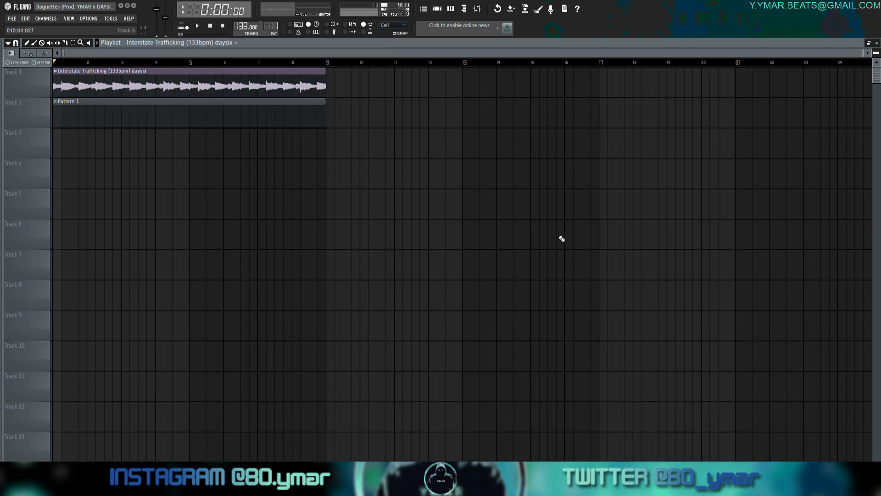
click(477, 9)
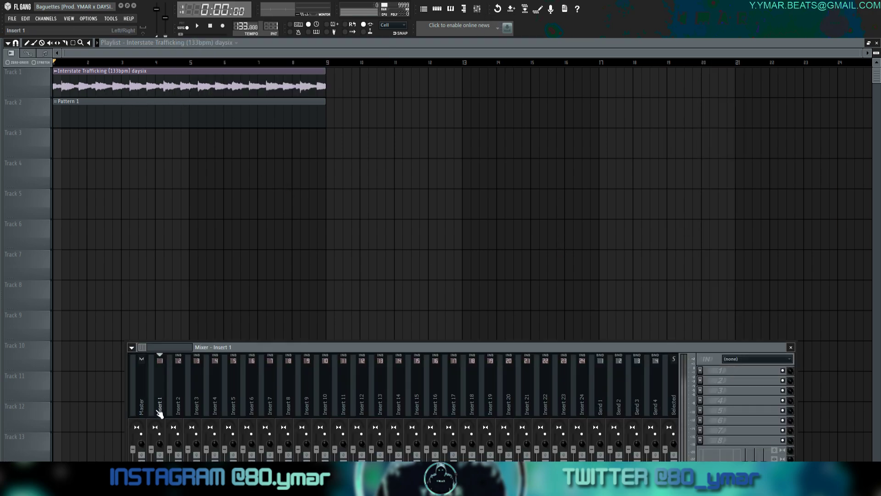
click(159, 408)
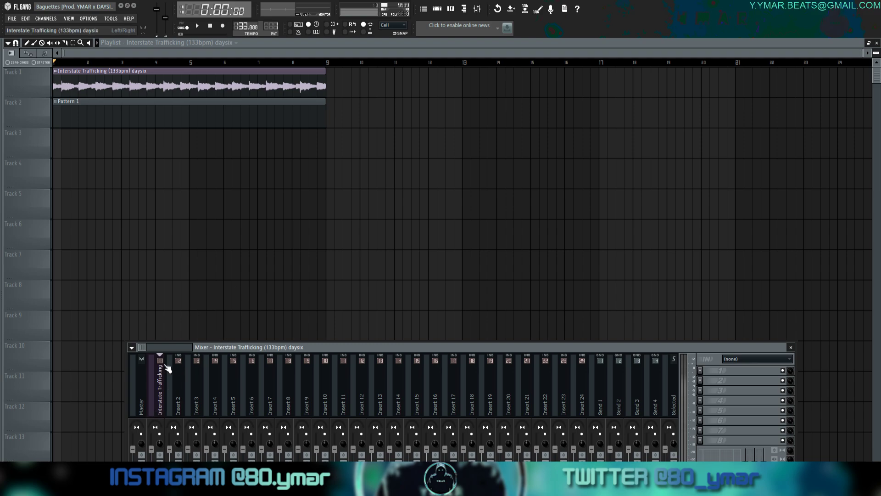
Load the Melody Preset from the !stash Selfmade folder onto the loop's mixer insert.
key(alt+F8)
scroll(48, 183, up, 8)
click(53, 191)
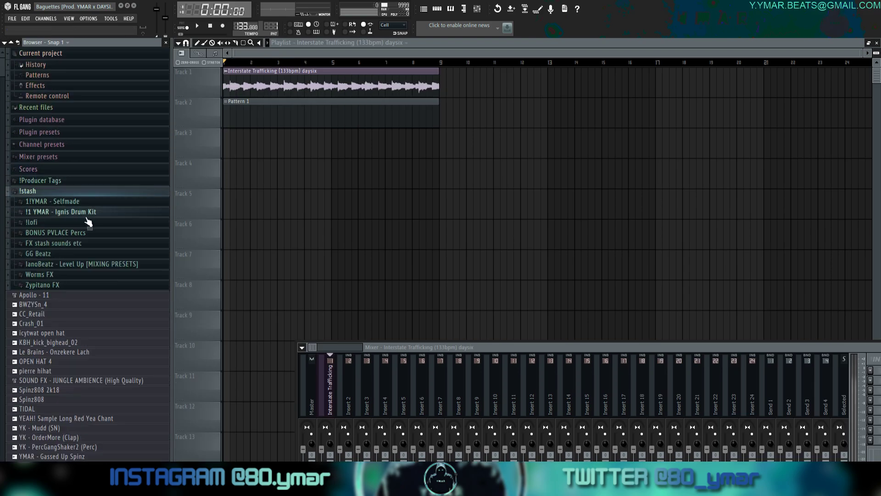
click(76, 202)
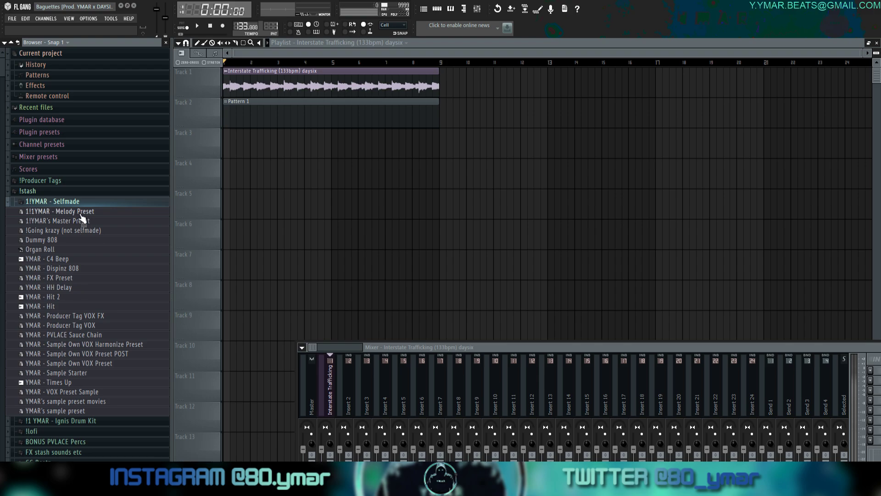
drag(83, 219, 158, 395)
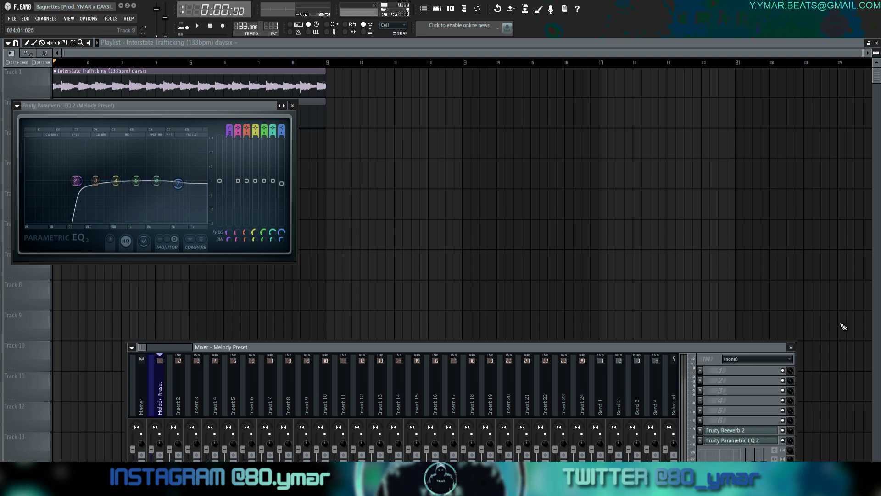
Examine the melody preset's Fruity Parametric EQ 2 and Fruity Reeverb 2 settings and close both plugin windows.
click(756, 442)
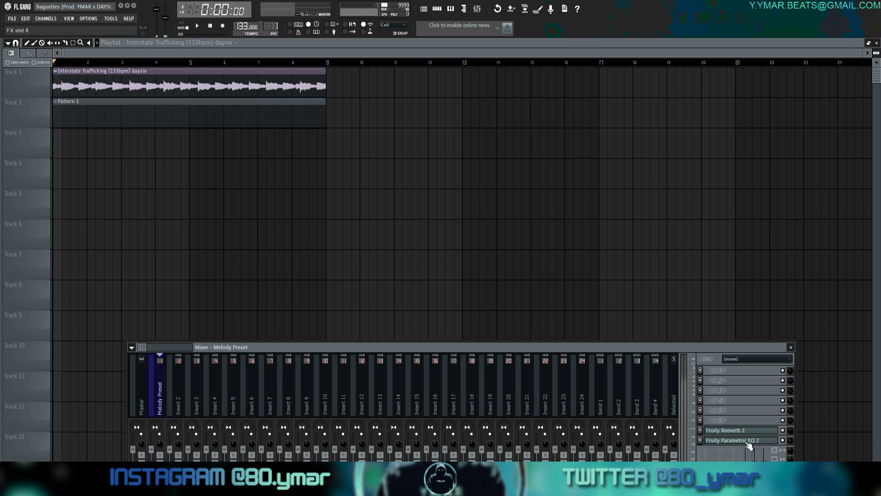
click(753, 442)
click(726, 430)
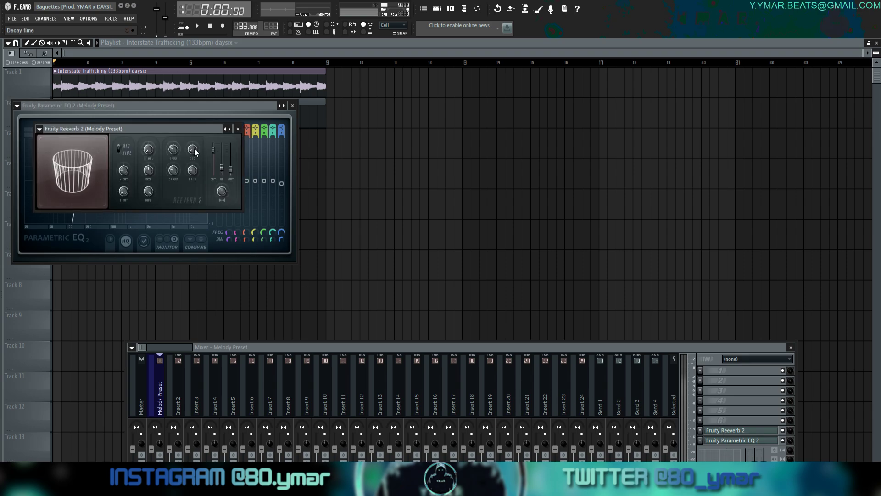
click(237, 128)
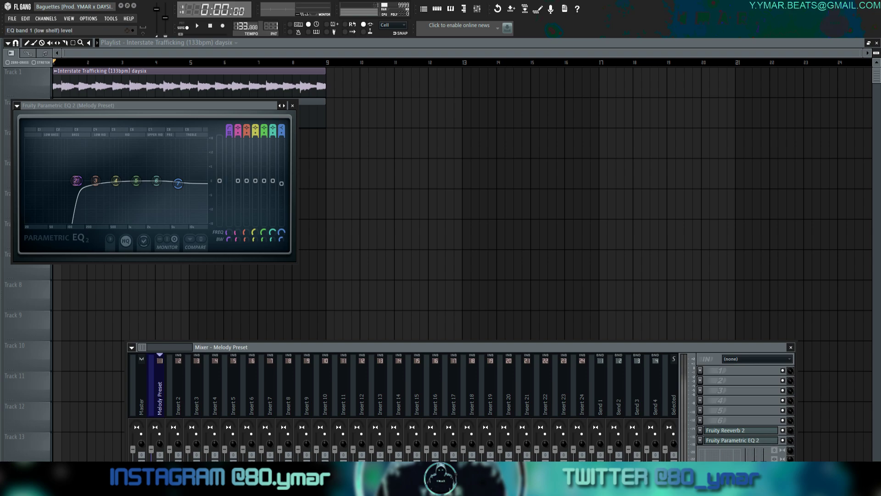
drag(702, 345, 680, 330)
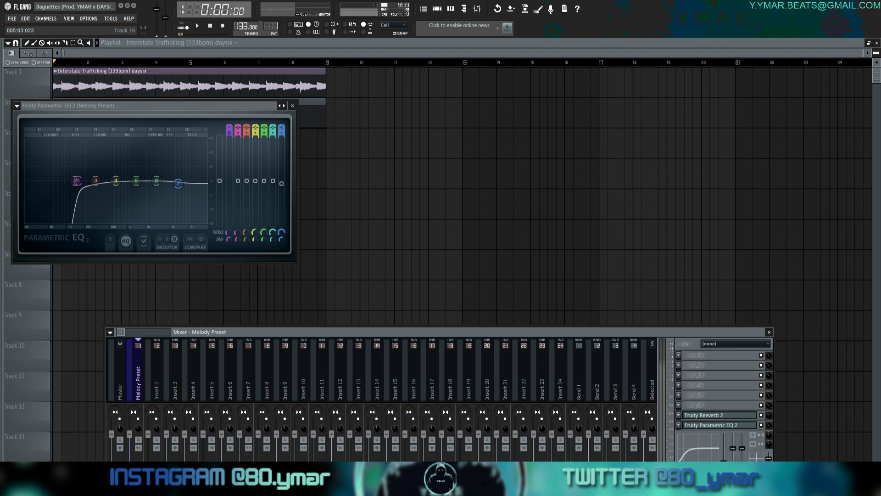
click(292, 105)
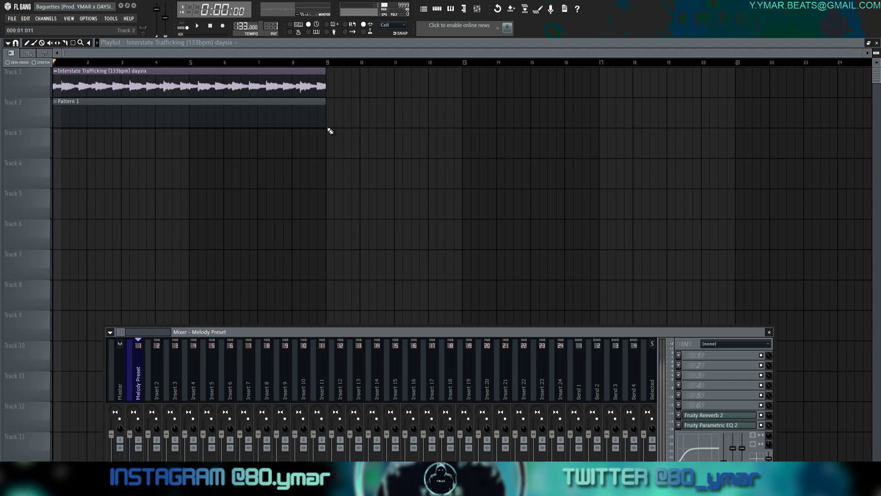
Load YMAR's Master Preset from the Selfmade folder onto the Master mixer track and close the mixer.
key(alt+F8)
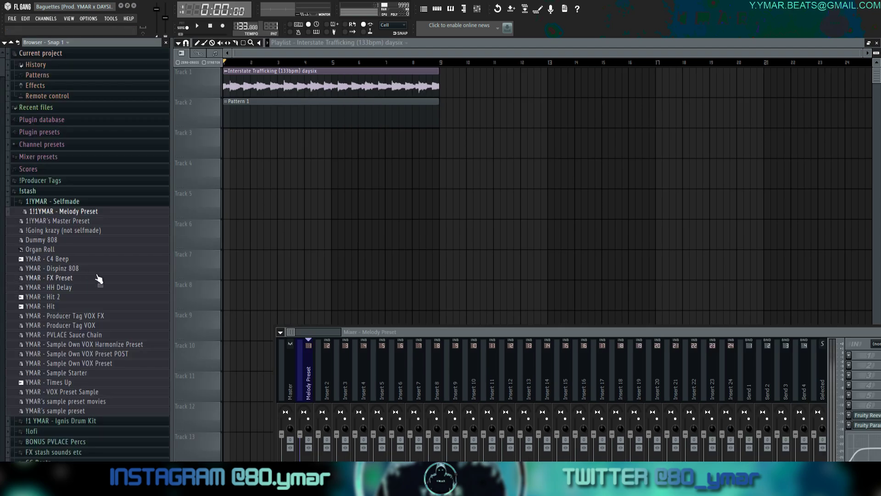
drag(87, 222, 120, 391)
click(81, 105)
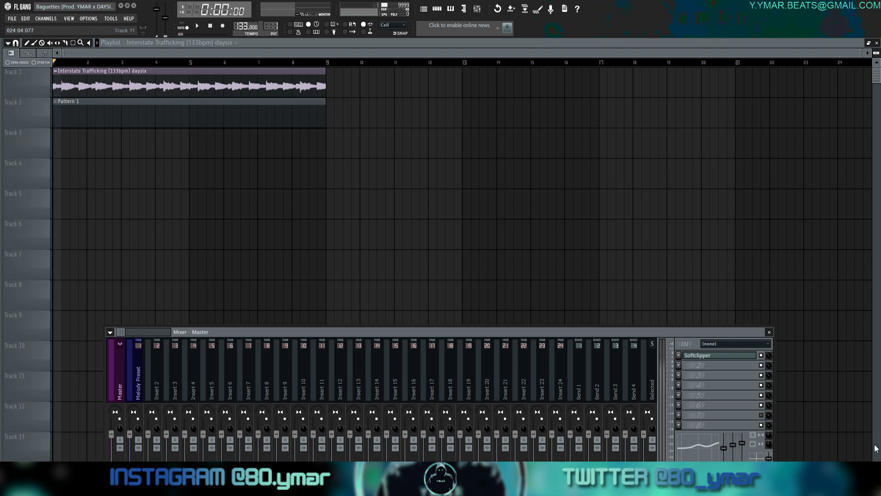
click(770, 332)
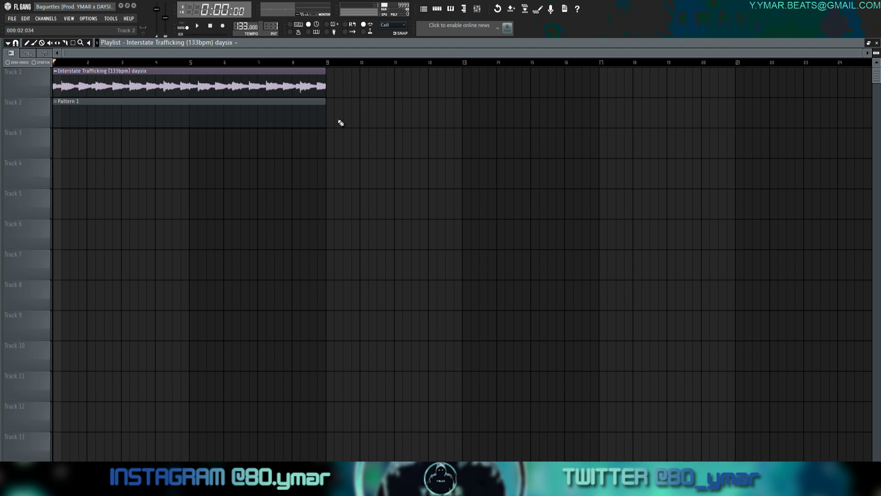
Show the channel rack and collapse the daysix beautevil loop kit and !daysix folders in the browser.
click(440, 8)
right_click(559, 112)
click(439, 9)
mouse_move(2, 154)
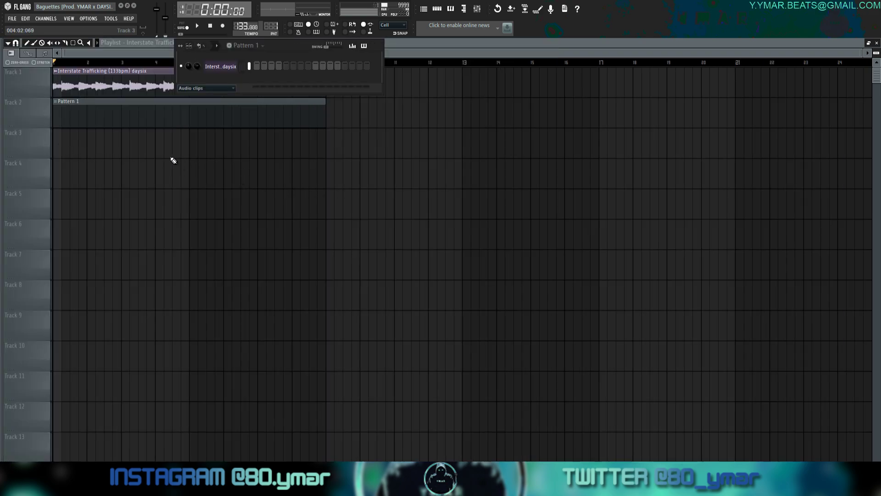
mouse_move(2, 184)
click(65, 348)
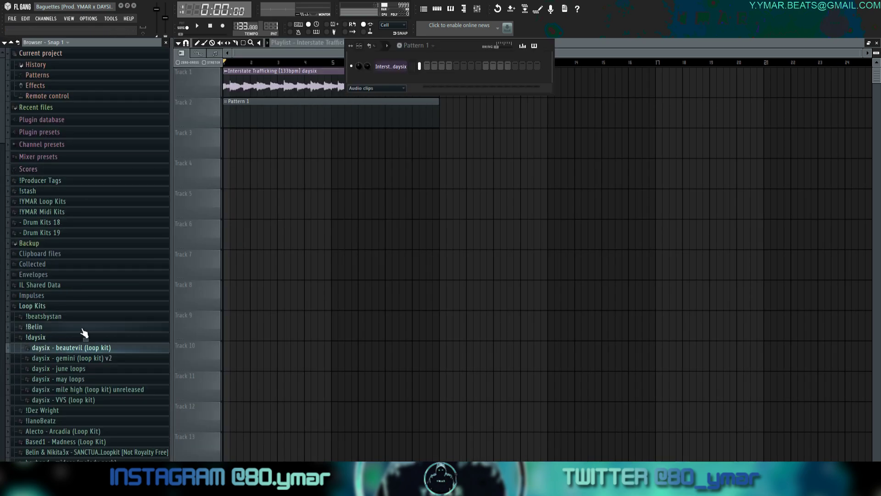
click(62, 338)
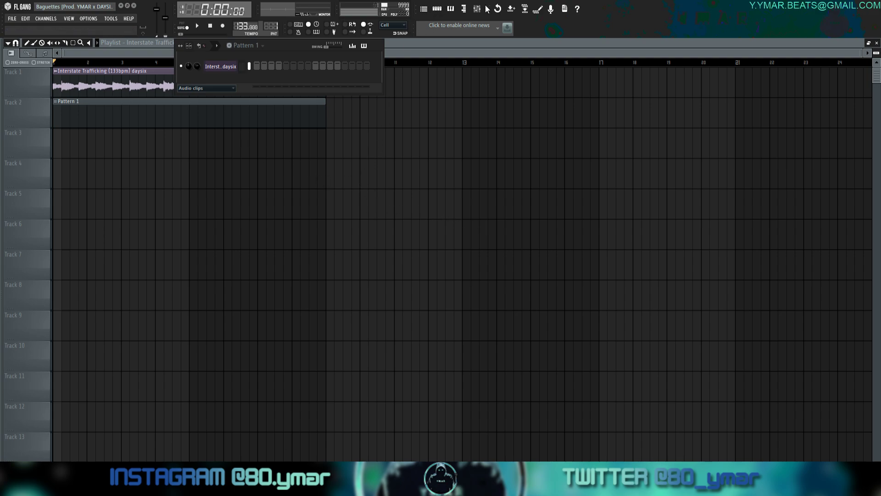
Show the mixer, collapse the Loop Kits folder, and expand the !stash folder with its Selfmade subfolder collapsed.
key(F9)
key(alt+F8)
click(40, 308)
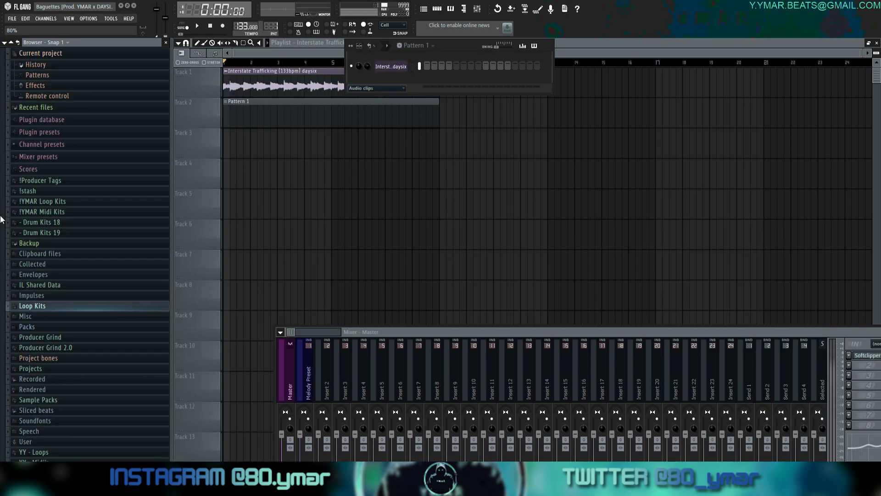
click(45, 193)
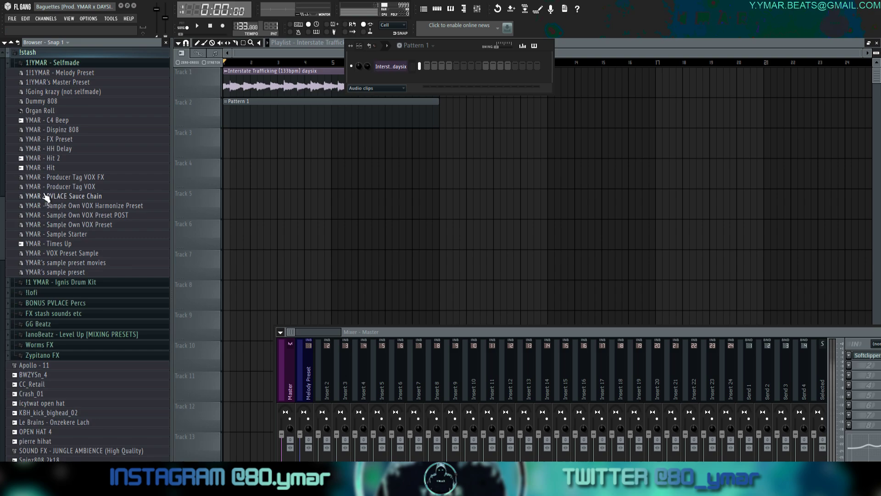
scroll(72, 139, up, 2)
click(64, 149)
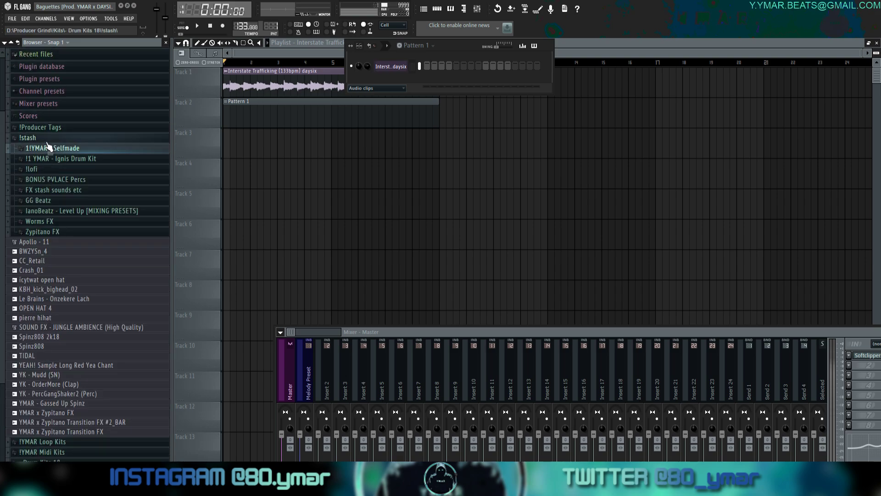
Collapse the !stash folder and open Drum Kits 19 > 1!Homies > !!!NSGoCrazy GOD-DRUMKIT in the browser.
click(56, 139)
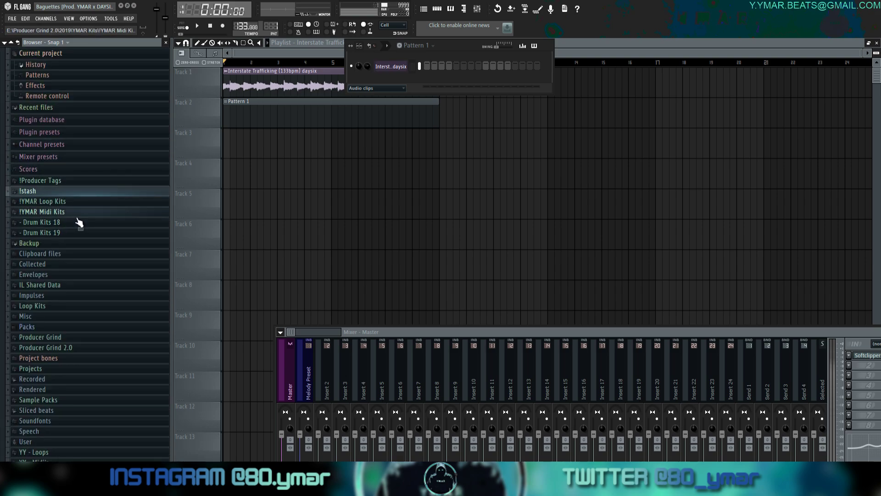
click(74, 232)
scroll(73, 99, up, 2)
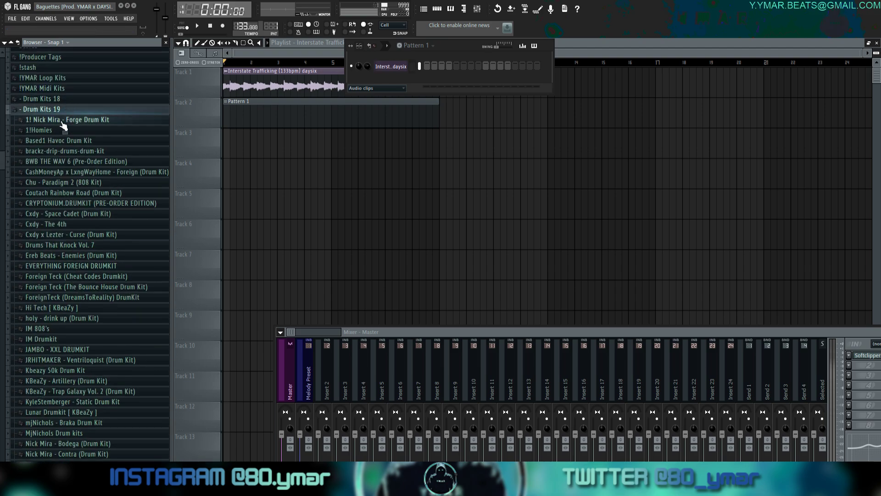
click(66, 131)
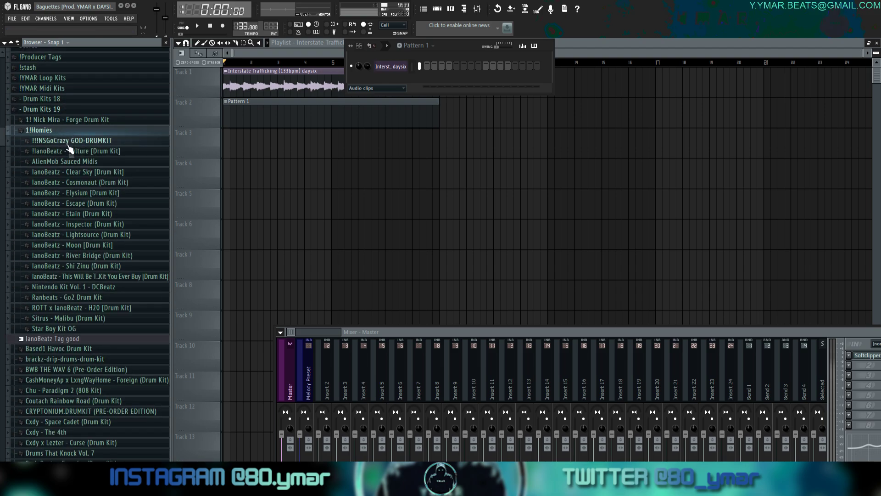
click(68, 143)
scroll(41, 165, down, 3)
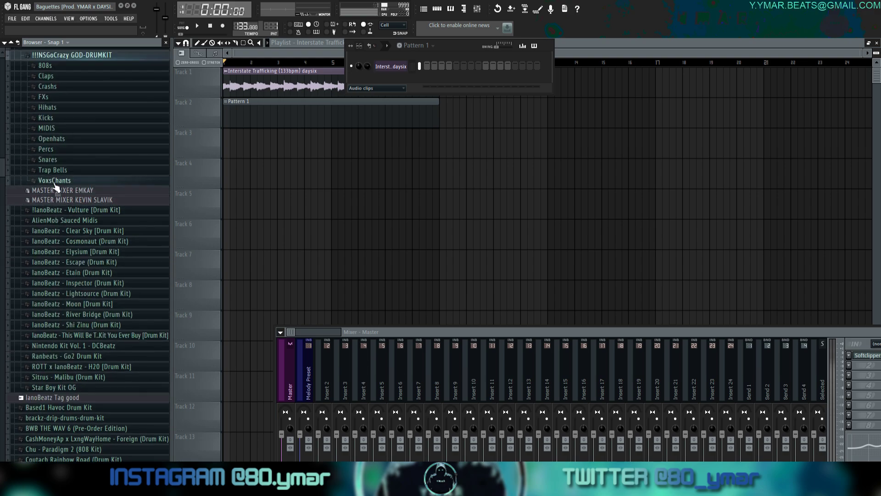
scroll(68, 211, up, 2)
scroll(80, 220, up, 5)
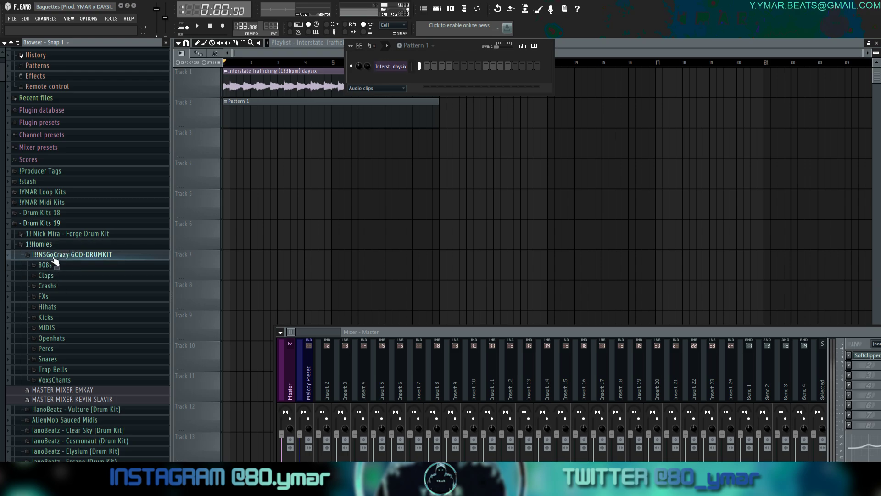
Add Hi-Hat ( Hit 1 ) from the kit's Hihats folder to the channel rack and rename the channel HH.
click(66, 307)
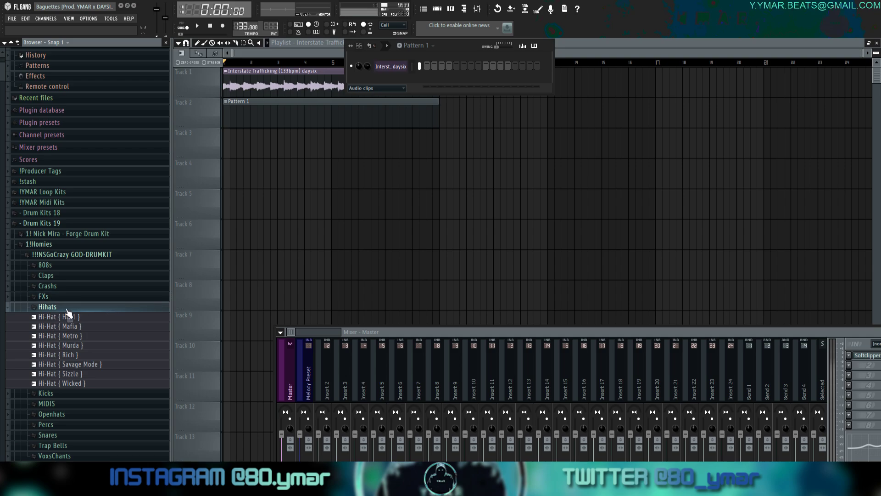
key(alt+F8)
key(alt+F8)
drag(71, 320, 398, 87)
key(alt+F8)
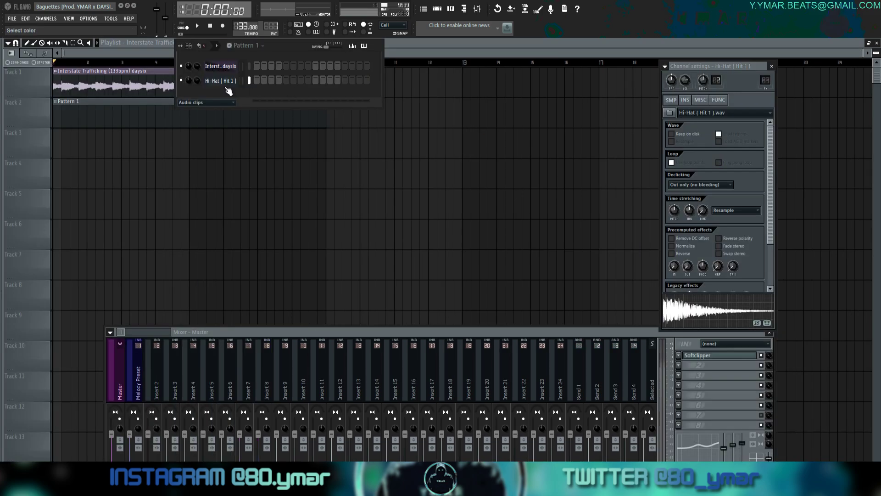
key(F2)
text(HH)
key(Return)
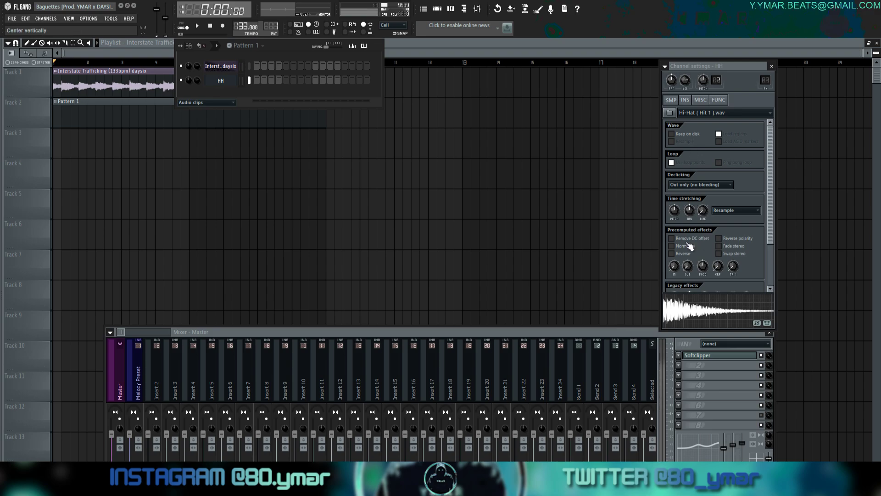
Fade out the end of the HH sample, set it to cut itself, and close its channel settings.
mouse_move(688, 266)
mouse_down()
mouse_move(688, 243)
mouse_move(688, 267)
mouse_up()
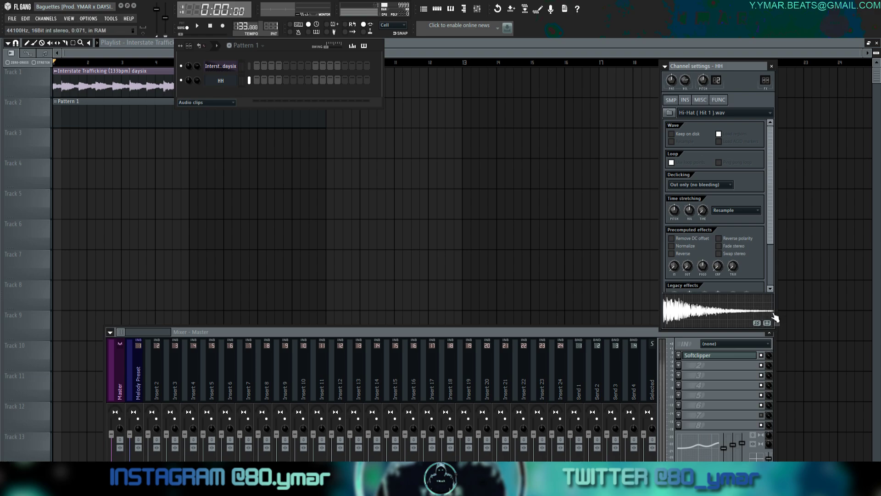
drag(687, 266, 687, 254)
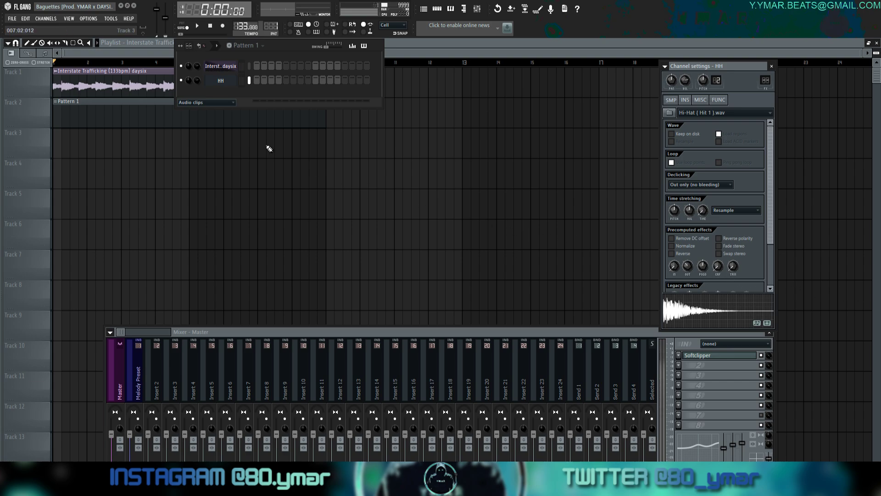
click(698, 105)
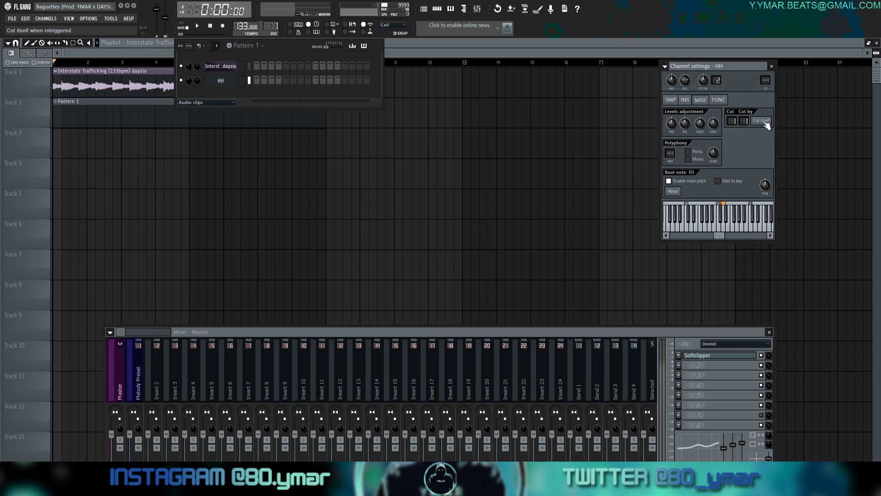
click(772, 66)
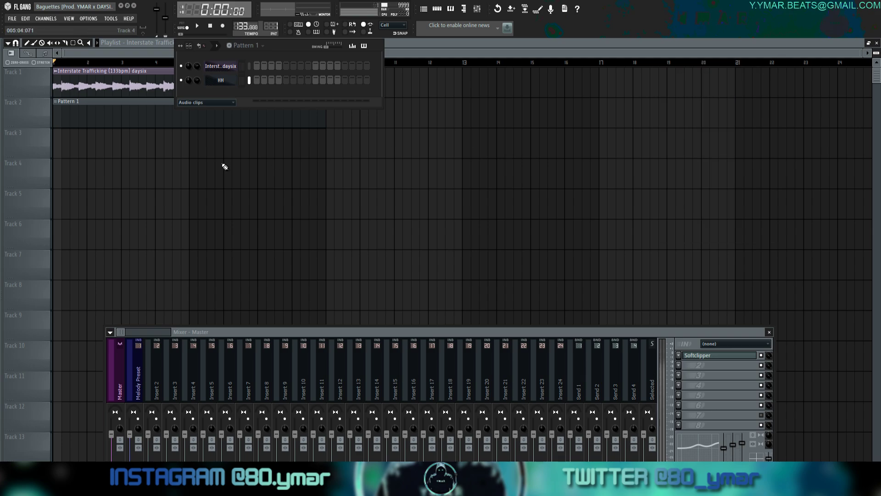
Collapse the Hihats and !!!NSGoCrazy GOD-DRUMKIT folders and hide the browser.
key(alt+F8)
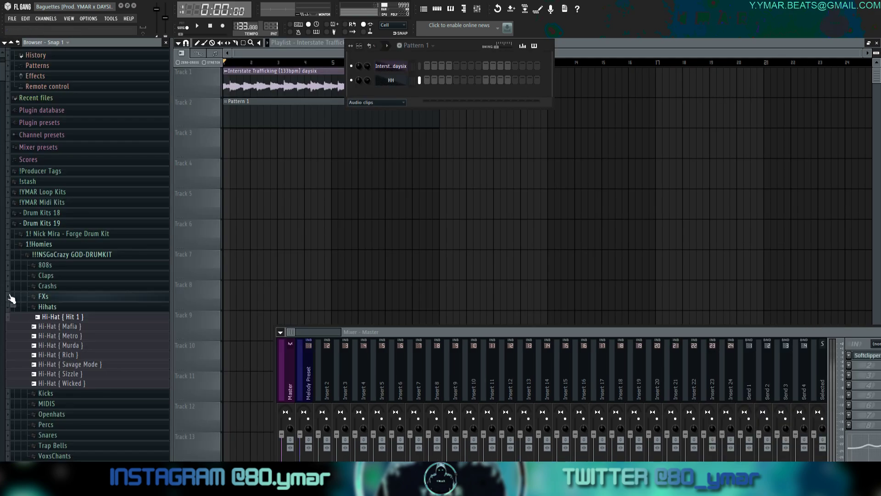
click(79, 308)
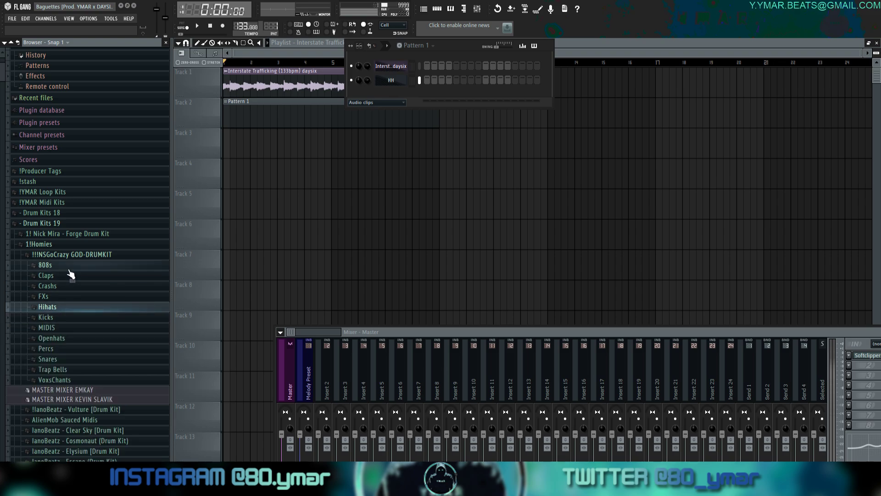
click(73, 254)
scroll(110, 282, down, 2)
key(alt+F8)
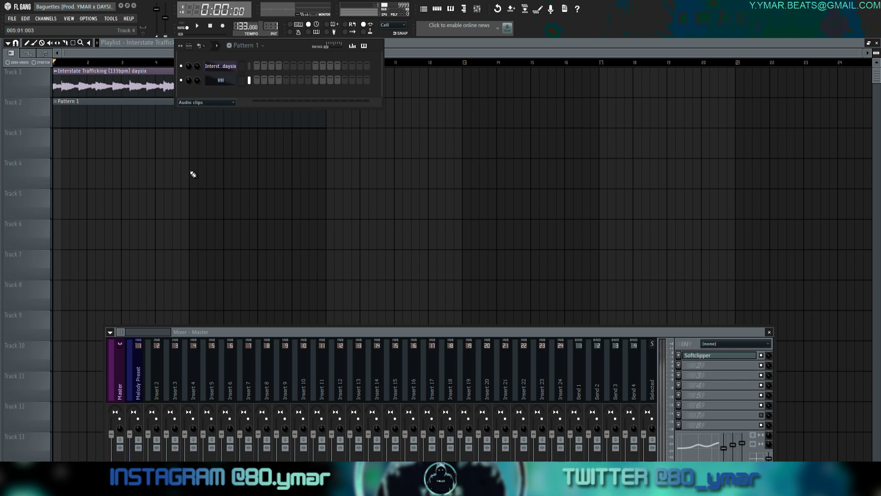
key(alt+F8)
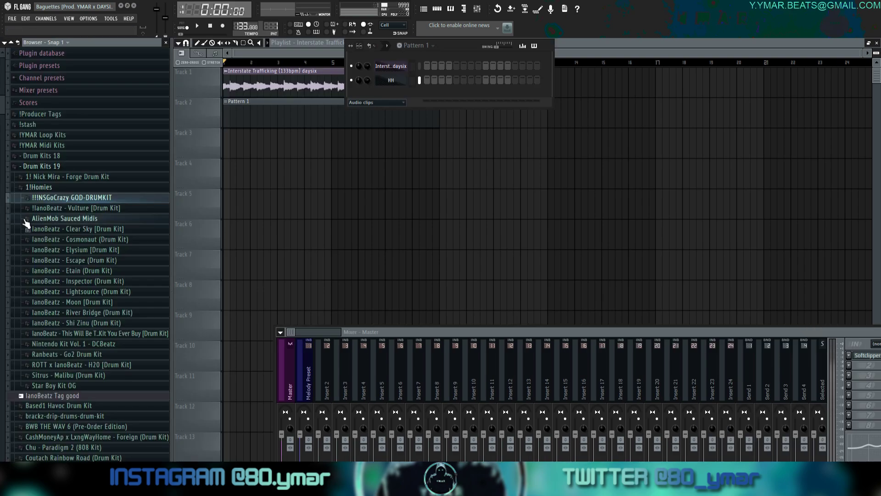
key(alt+F8)
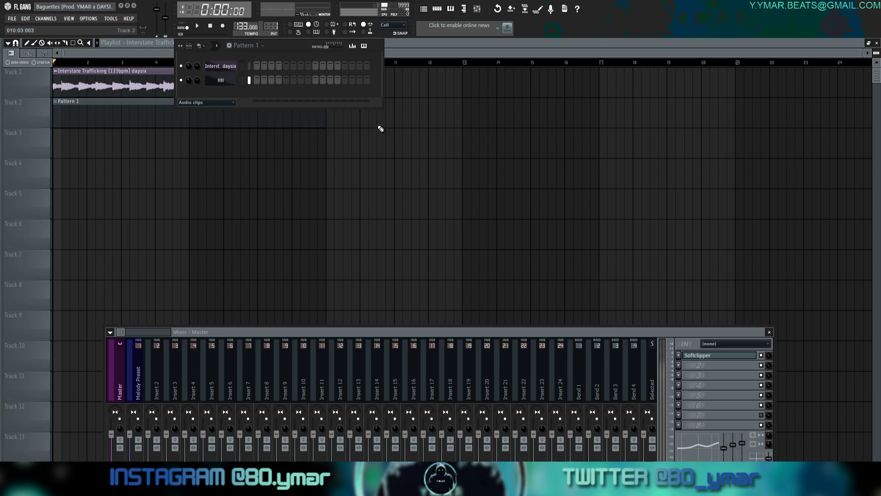
Play the loop and lower the Melody Preset mixer track's level to -3.7 dB.
key(space)
key(space)
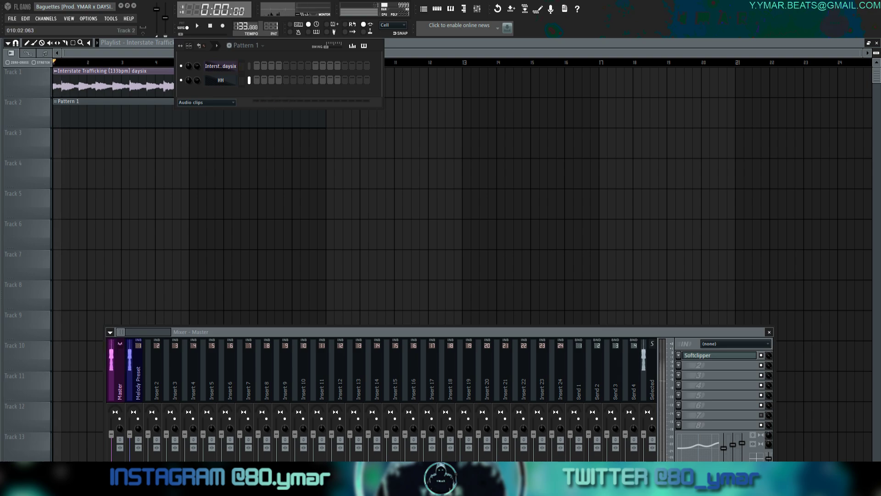
key(space)
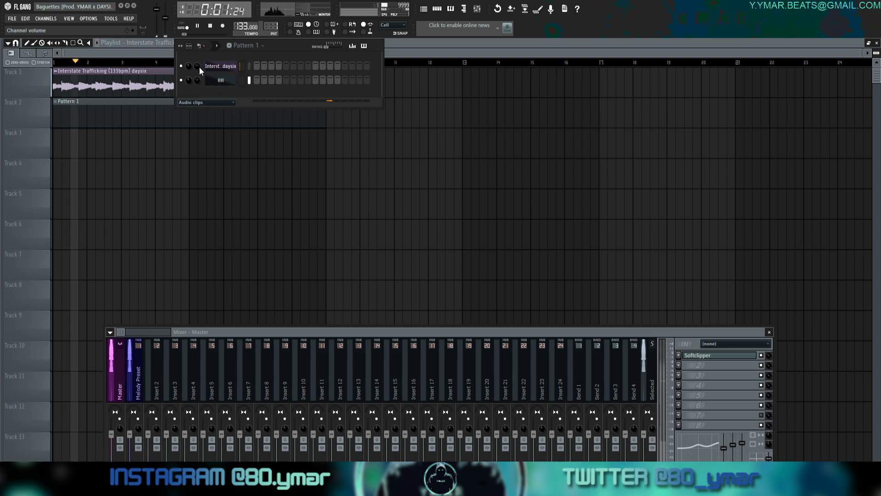
key(space)
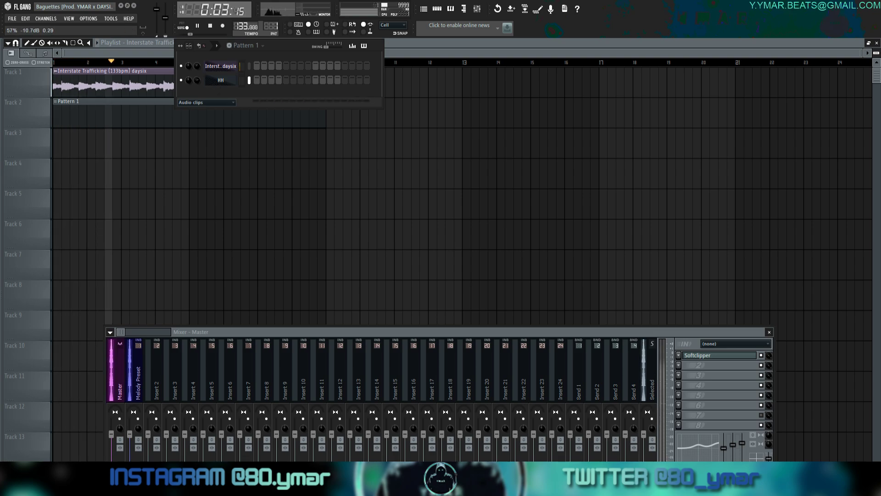
click(139, 425)
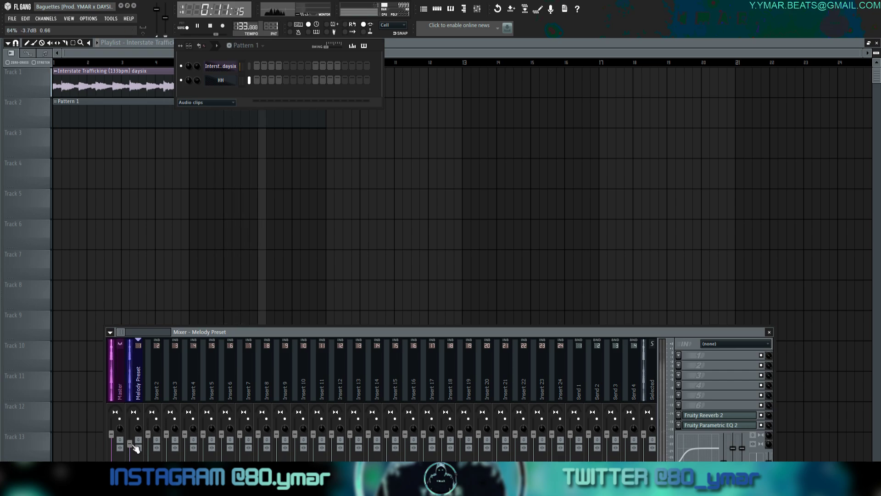
key(alt+F8)
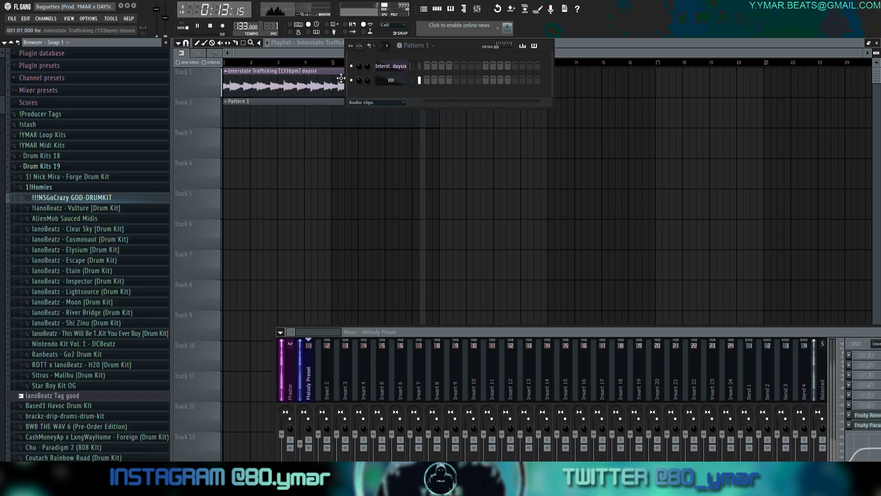
key(alt+F8)
Fill every second step of the HH channel in Pattern 1 and play it against the loop.
key(space)
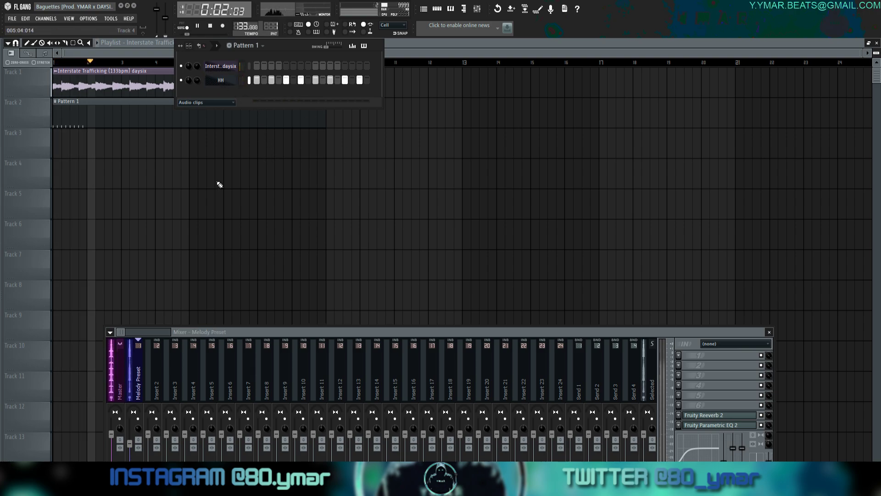
key(space)
key(space)
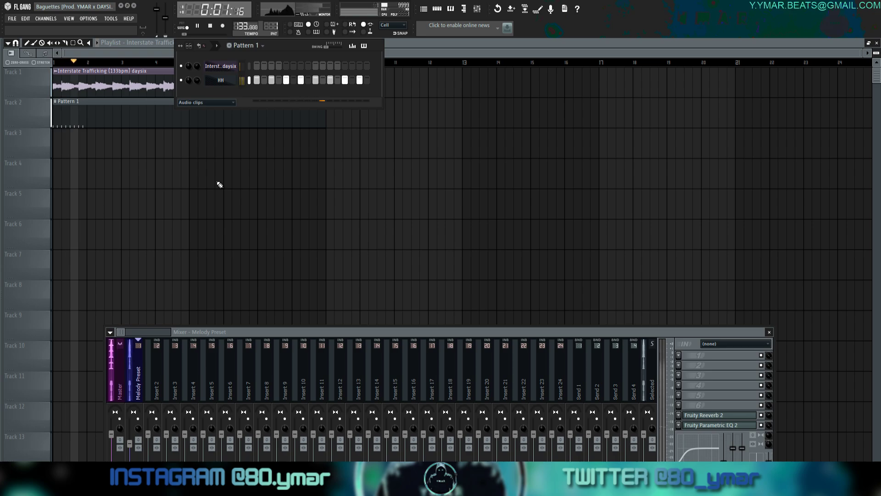
key(space)
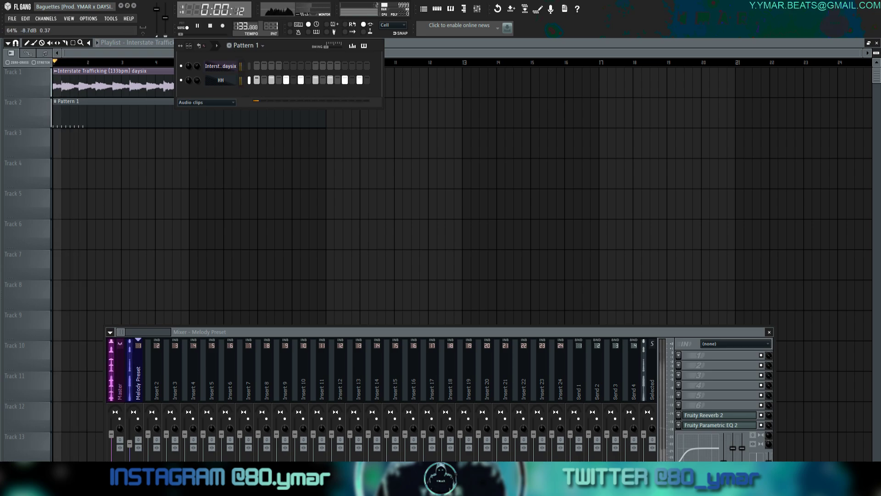
key(space)
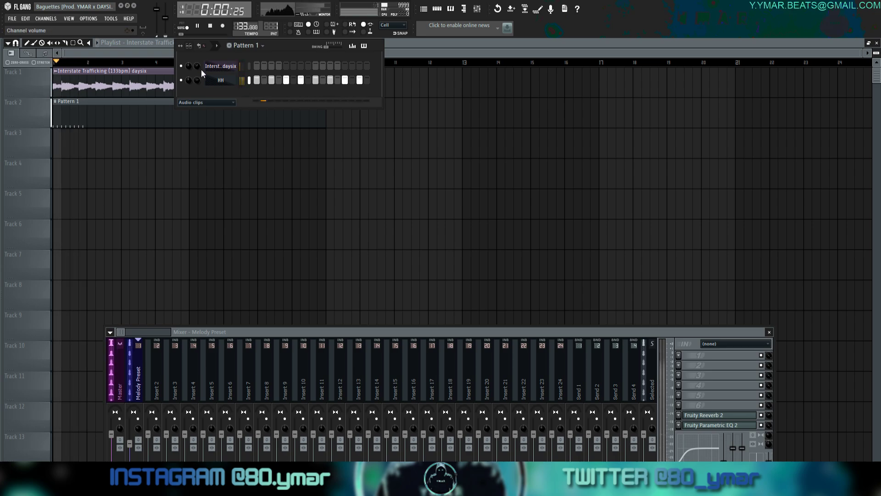
Duplicate the one-bar HH notes in the piano roll until they span the whole eight-bar Pattern 1.
key(F7)
scroll(250, 183, down, 4)
key(ctrl+b)
key(ctrl+b)
key(ctrl+b)
key(ctrl+b)
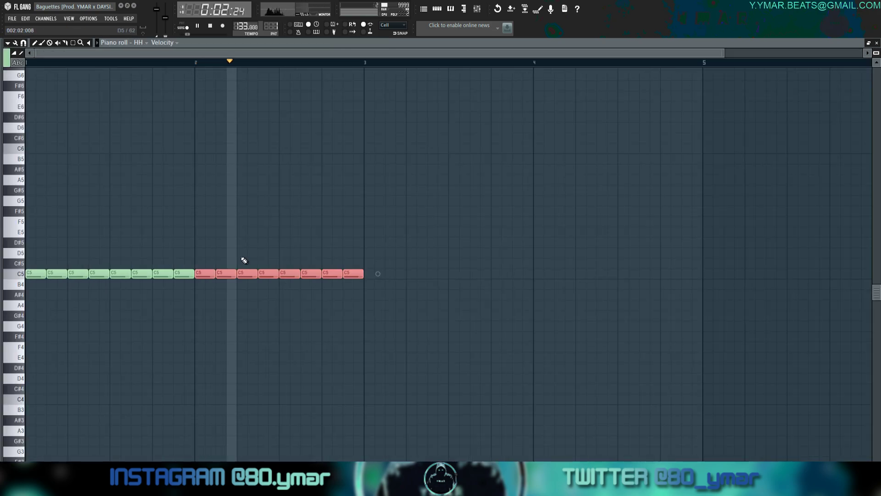
key(F7)
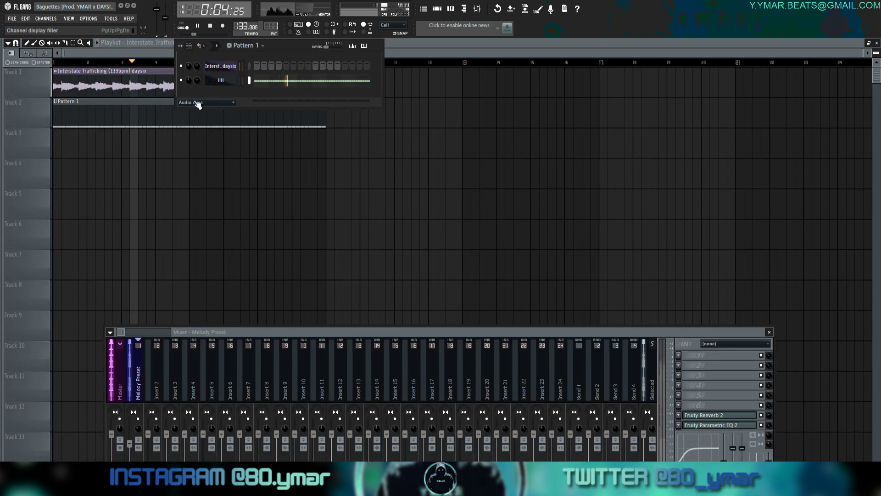
Add Clap Rim [Fav] from the IanoBeatz - Lightsource kit's Claps folder as a channel named Rim with a hit on step 9.
key(alt+F8)
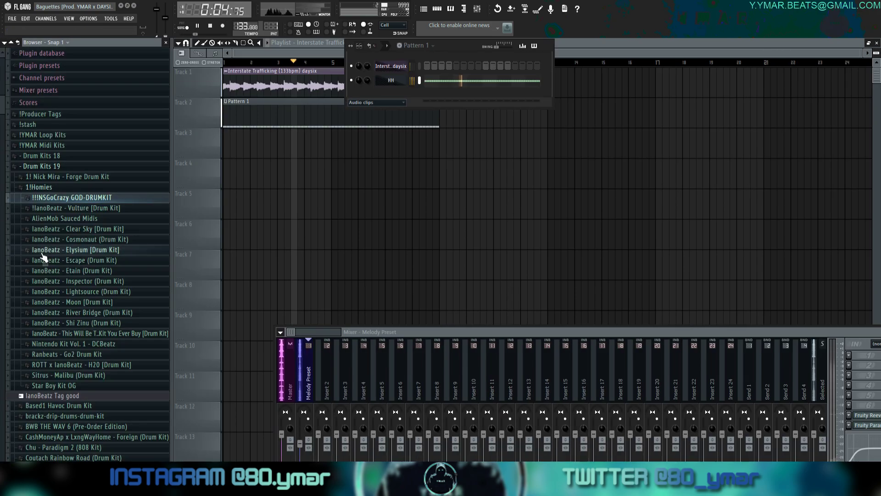
click(105, 291)
click(75, 312)
click(73, 322)
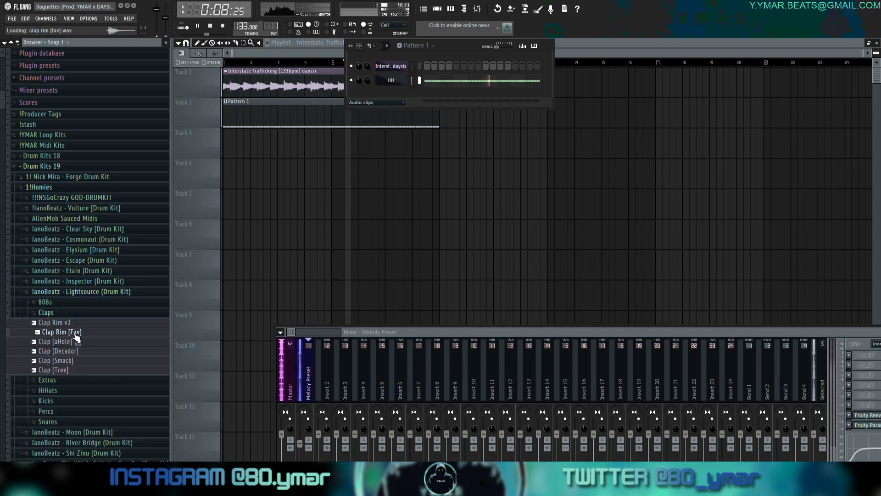
drag(73, 332, 233, 103)
click(316, 94)
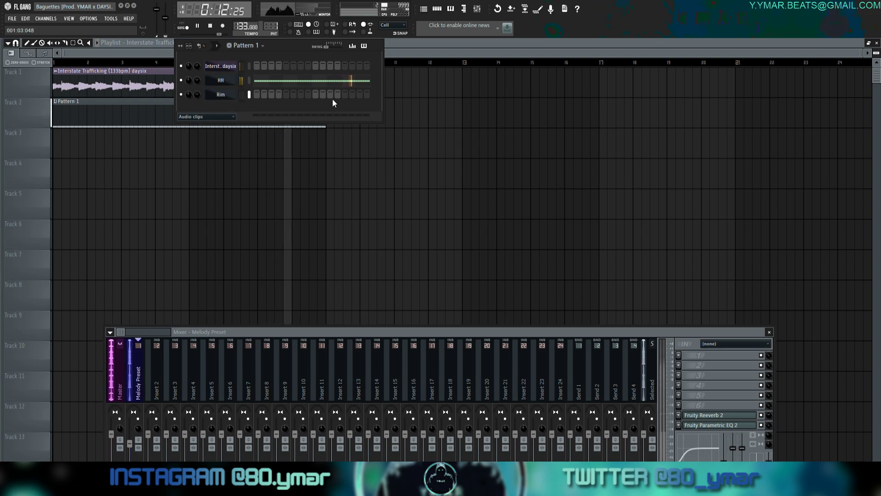
drag(222, 52, 220, 54)
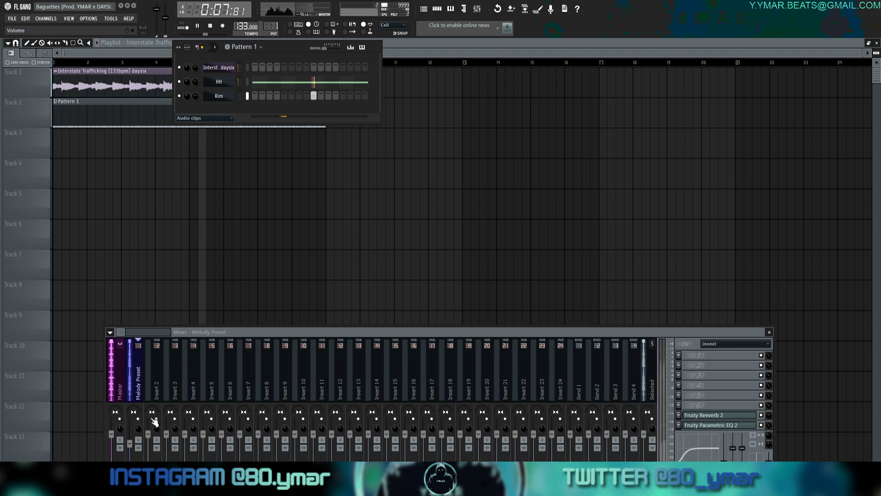
Hide the mixer and add 808 [Wheezy] from the Lightsource kit's 808s folder to the channel rack.
key(F12)
key(alt+F8)
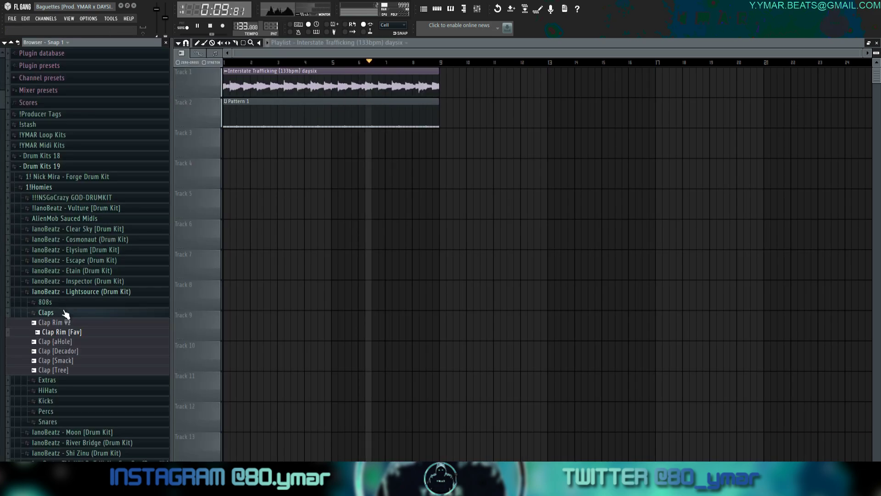
click(45, 302)
click(73, 359)
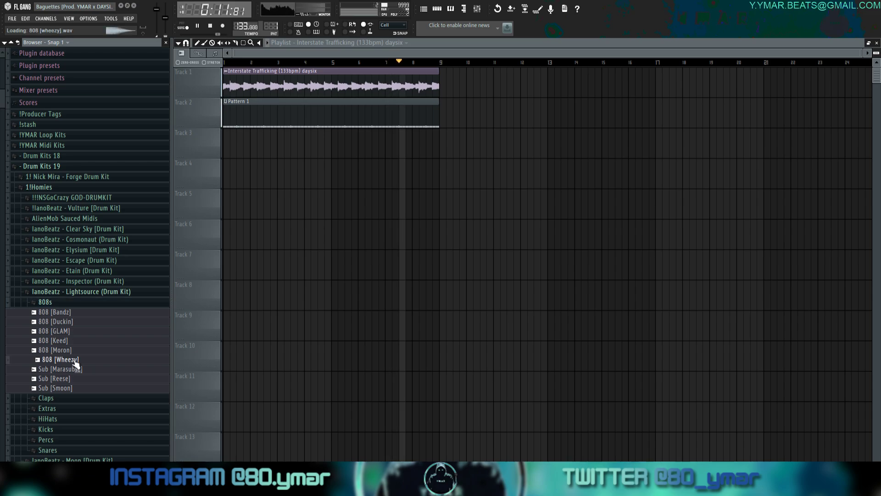
key(alt+F8)
click(438, 10)
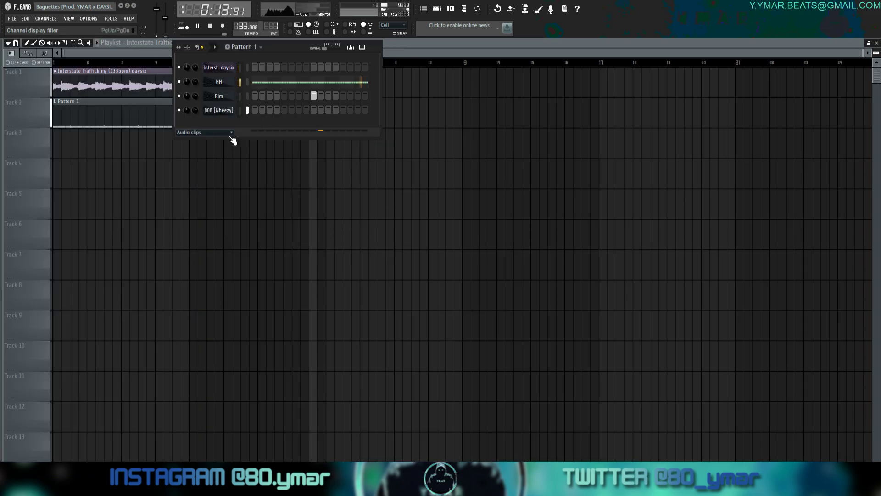
Rename the 808 [Wheezy] channel as 808 and open its sampler settings.
key(space)
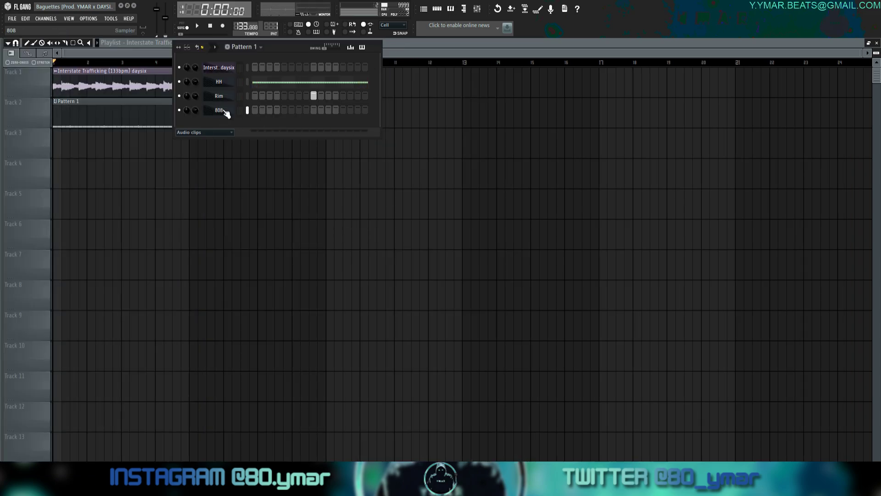
click(219, 111)
click(671, 100)
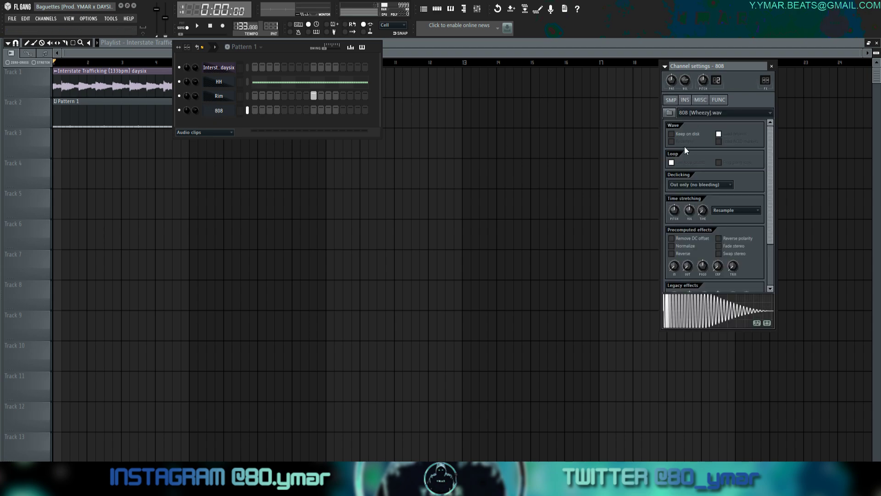
mouse_move(1, 205)
drag(689, 67, 612, 67)
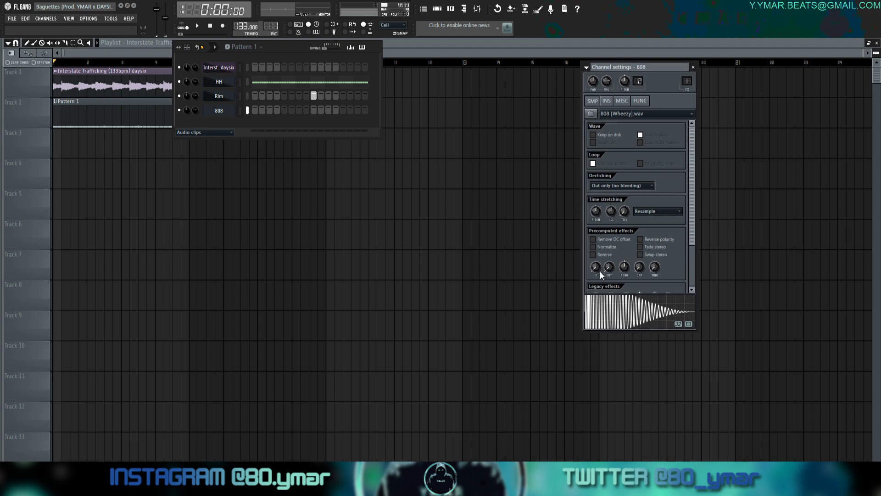
mouse_move(596, 268)
mouse_down()
mouse_move(597, 245)
mouse_move(596, 263)
mouse_up()
Show the mixer, place it clear of the 808 channel settings and select Insert 10.
key(F9)
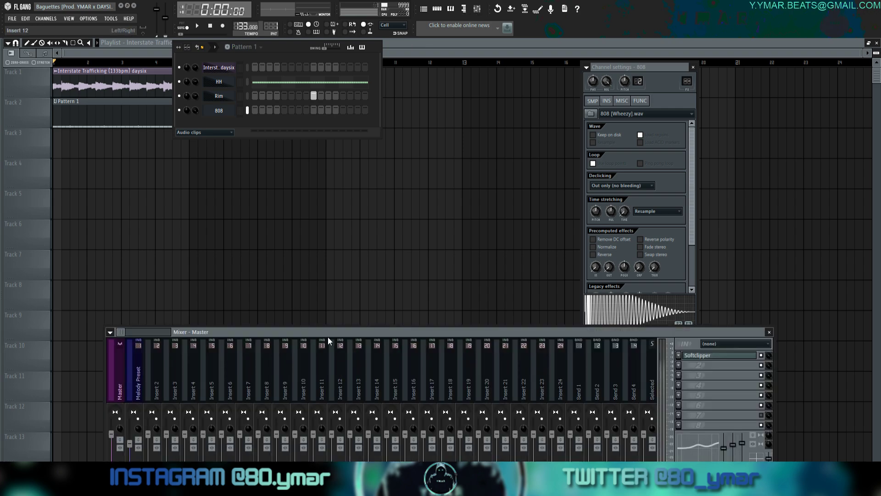
drag(328, 335, 329, 346)
drag(195, 111, 195, 120)
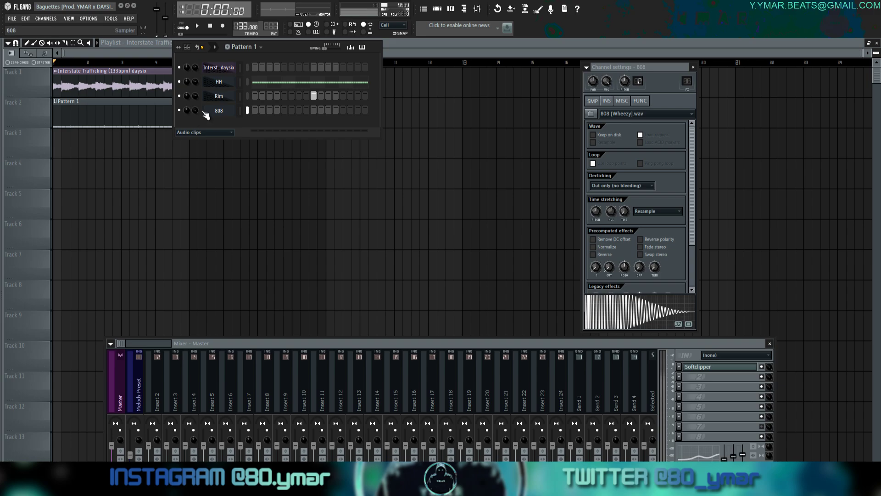
drag(336, 343, 351, 363)
click(315, 465)
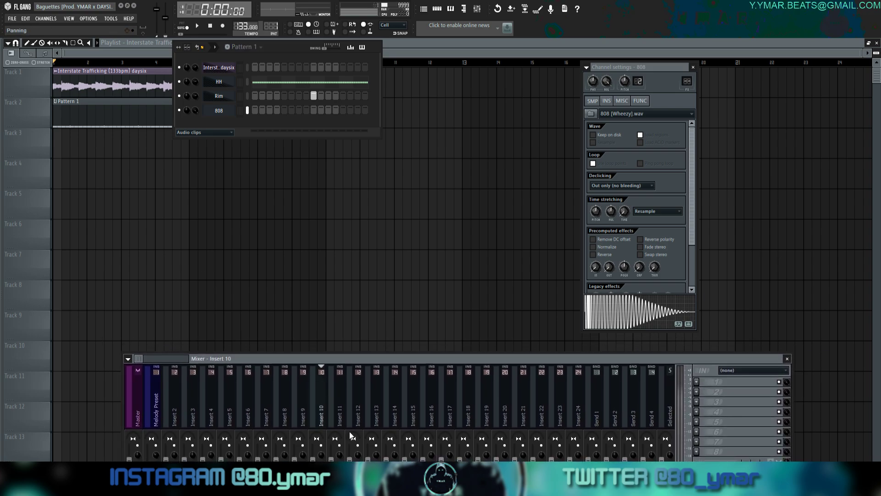
drag(277, 360, 267, 349)
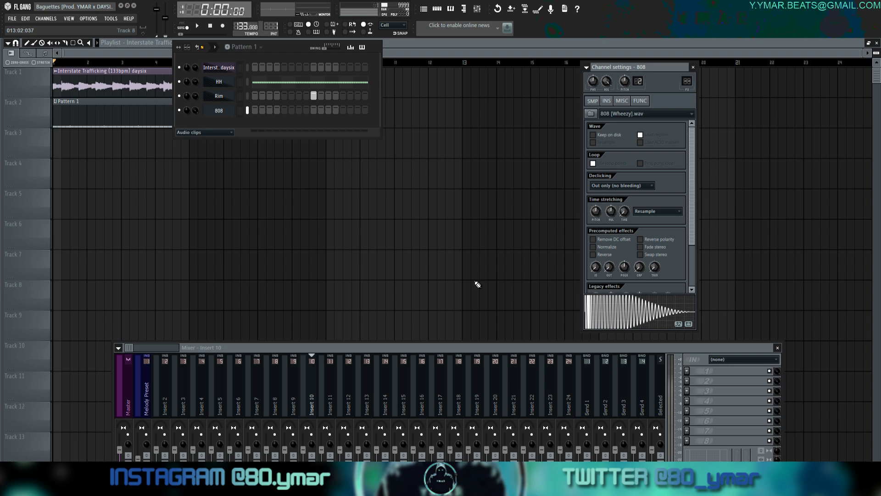
Raise the quick fade-in slightly in the 808 sample's precomputed effects.
drag(692, 142, 689, 185)
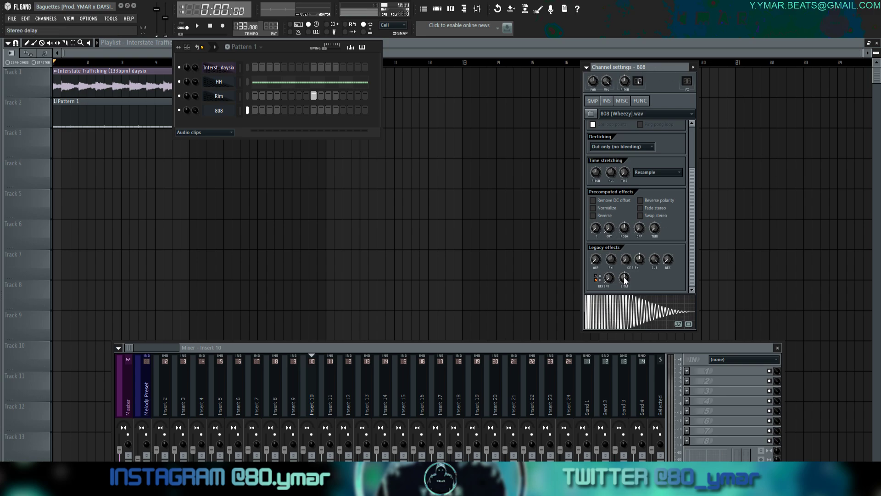
mouse_move(693, 213)
mouse_down()
mouse_move(694, 195)
mouse_move(692, 218)
mouse_up()
drag(596, 263, 596, 263)
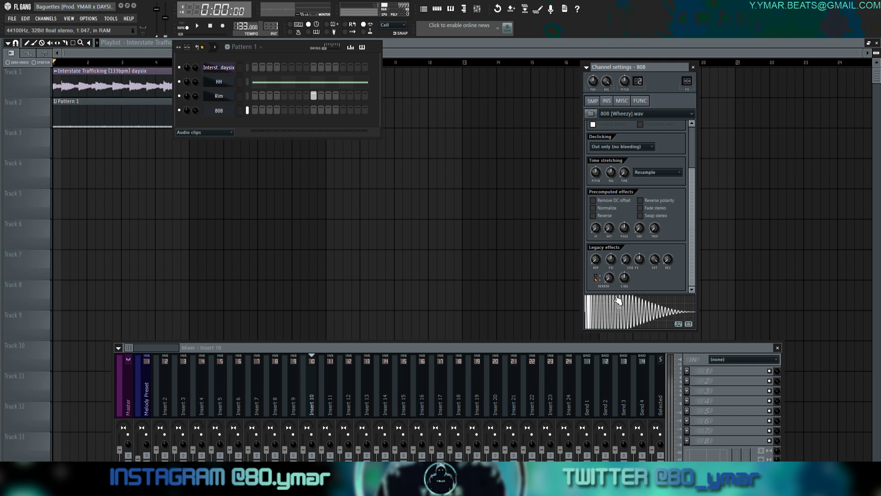
click(596, 228)
drag(596, 229, 596, 222)
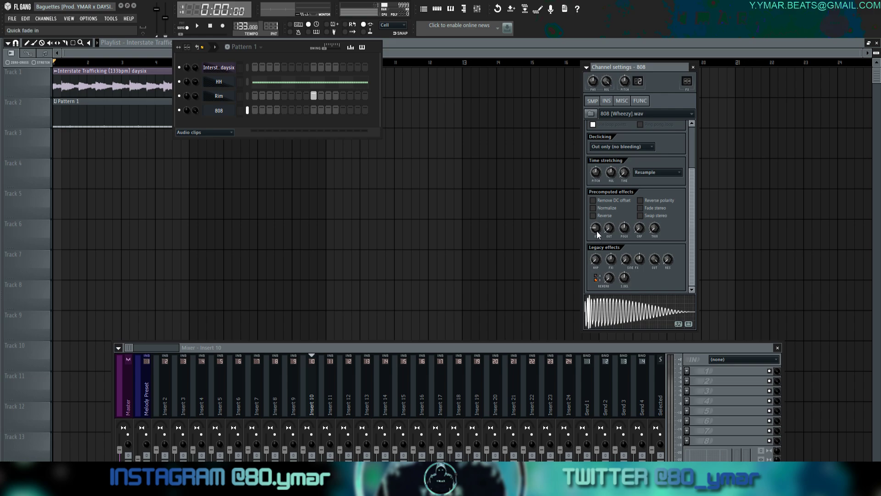
drag(595, 229, 595, 224)
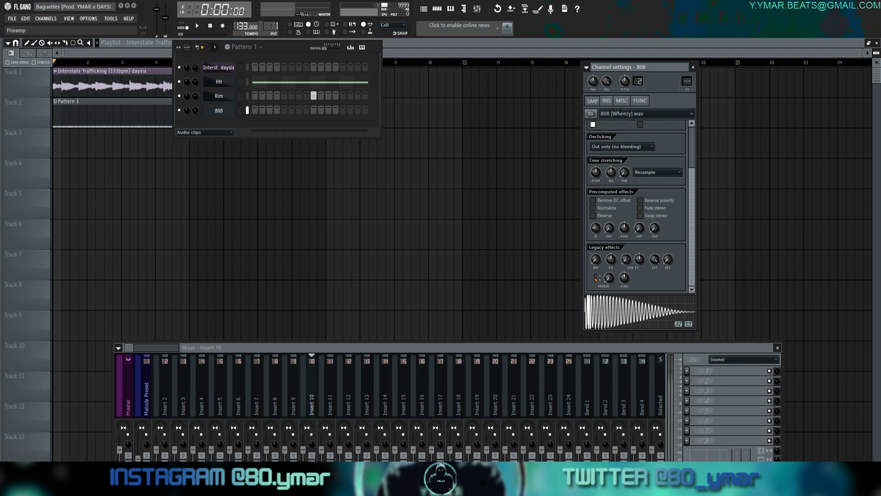
Adjust the 808's preamp and quick fade-out, then close its channel settings.
drag(596, 260, 596, 258)
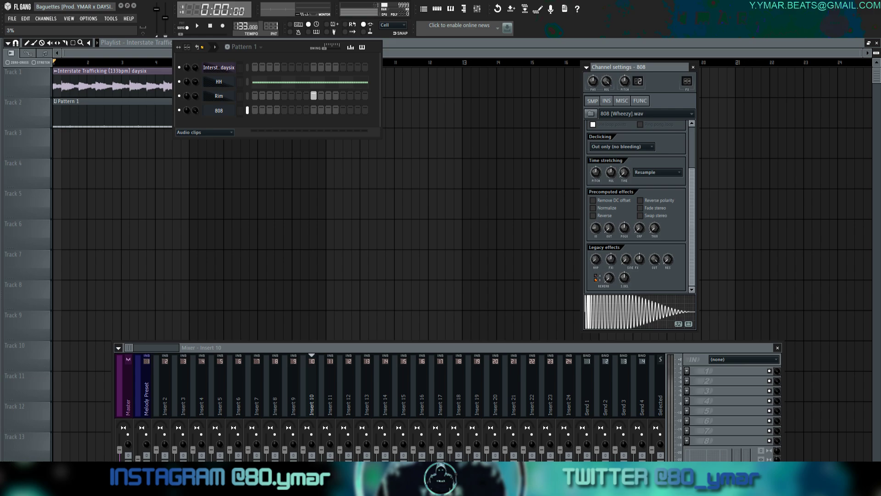
drag(596, 259, 595, 258)
drag(608, 230, 607, 224)
drag(596, 259, 596, 261)
click(693, 67)
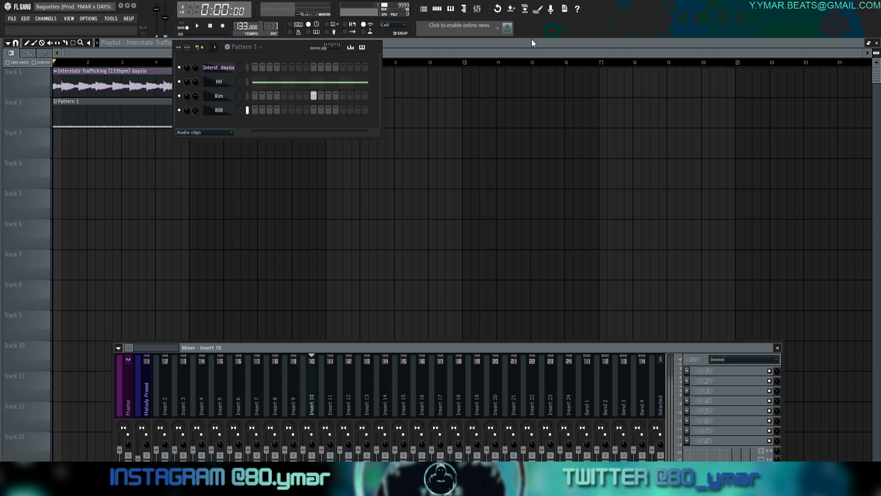
Repeat the Rim hit in every bar of the eight-bar pattern, undoing the lengthening of its notes.
click(223, 98)
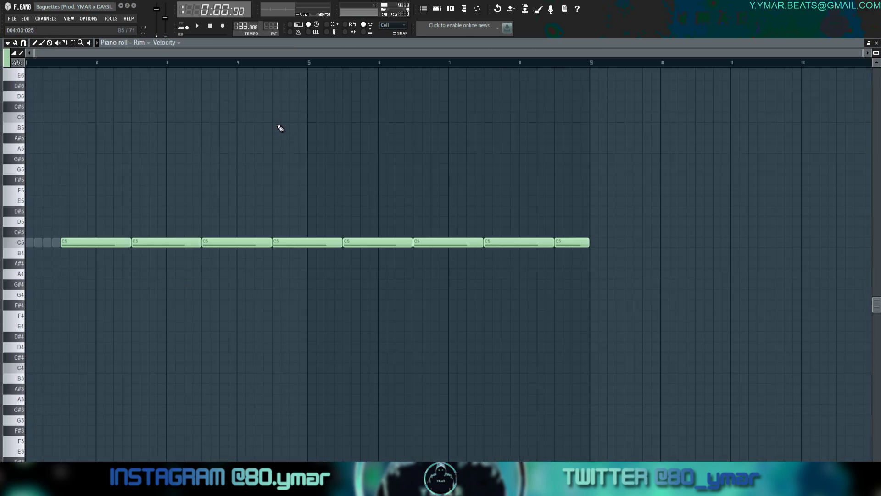
key(ctrl+z)
click(877, 43)
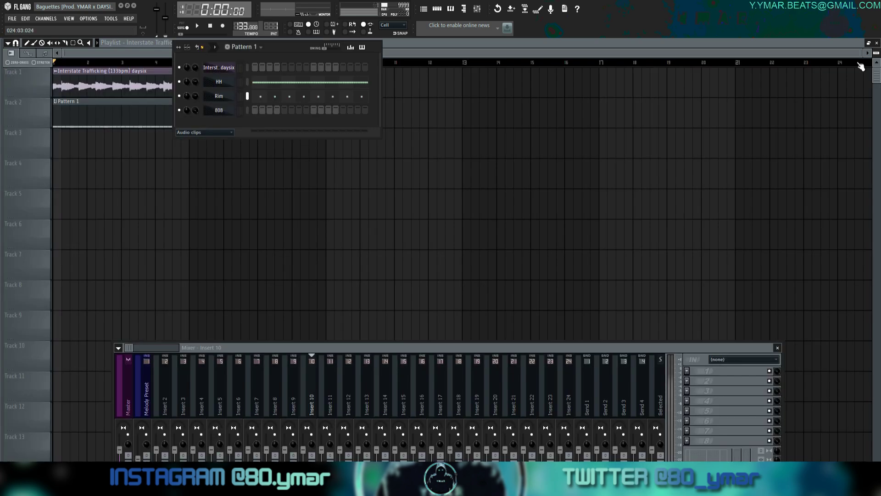
Open the 808 channel's piano roll and collapse the IanoBeatz - Lightsource kit folders in the browser.
click(248, 110)
key(F7)
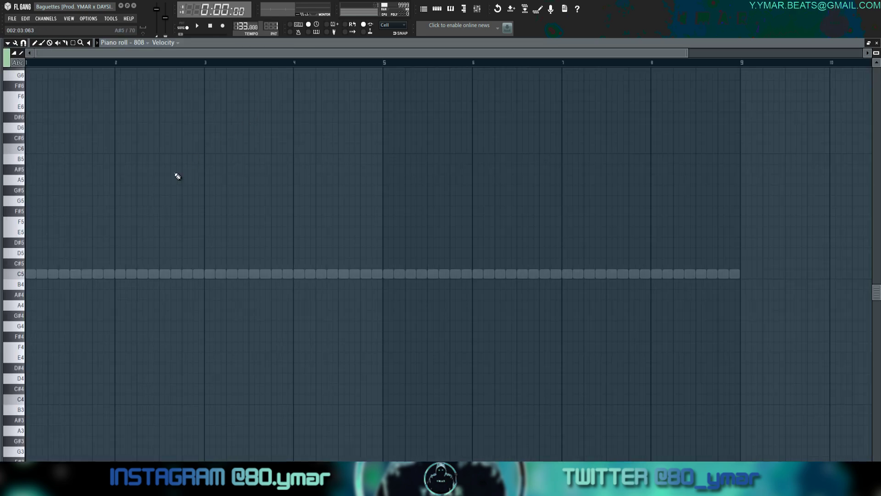
mouse_move(3, 333)
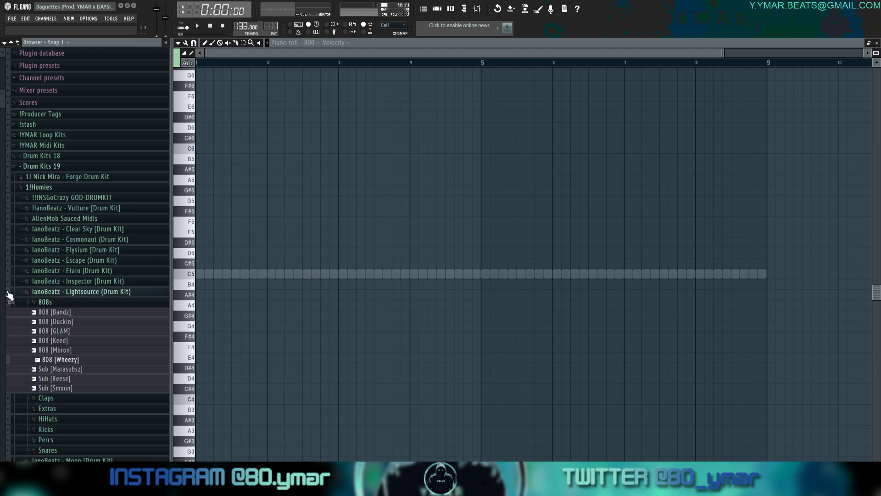
click(44, 302)
click(44, 292)
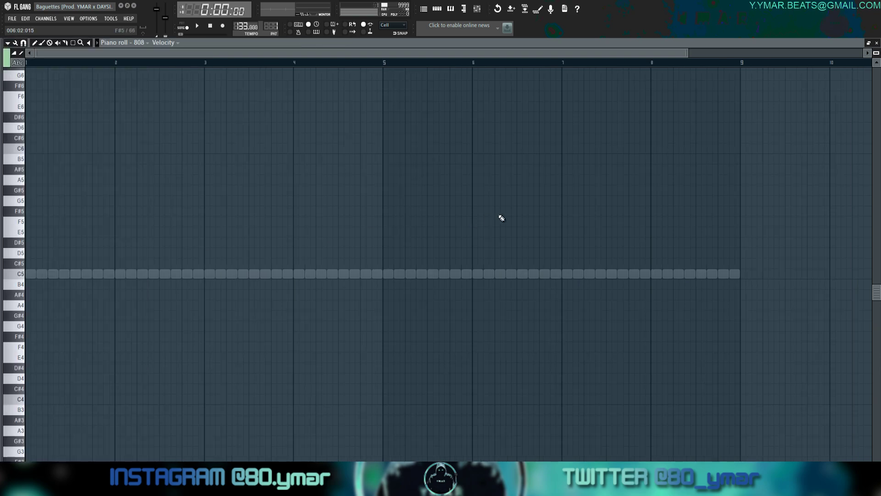
Play the pattern with the channel rack and mixer shown and inspect Melody Preset's Fruity Parametric EQ 2.
click(437, 9)
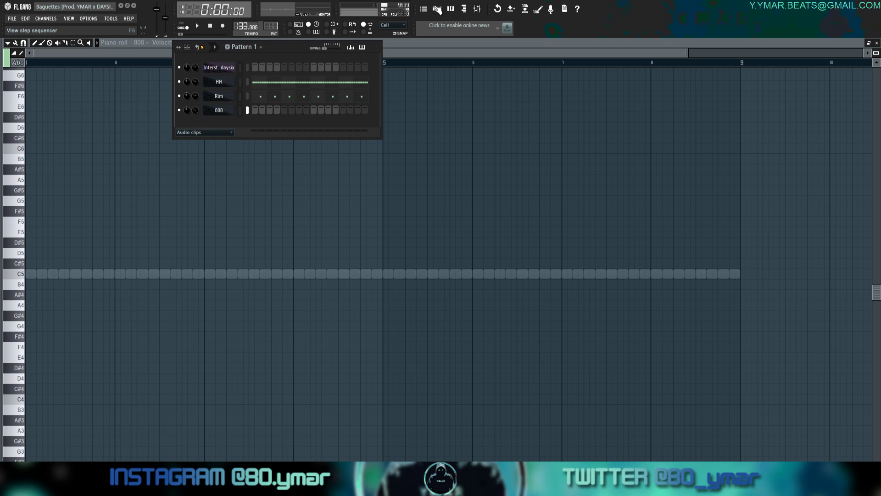
key(space)
click(478, 10)
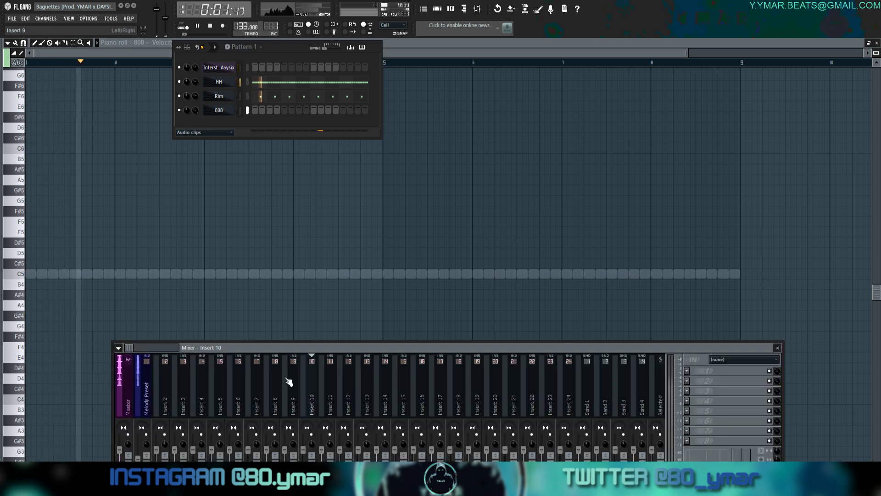
click(737, 441)
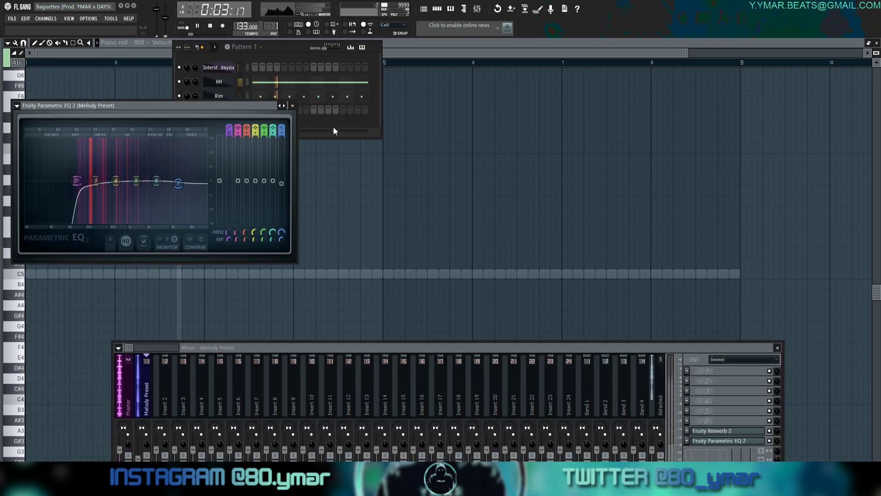
click(293, 107)
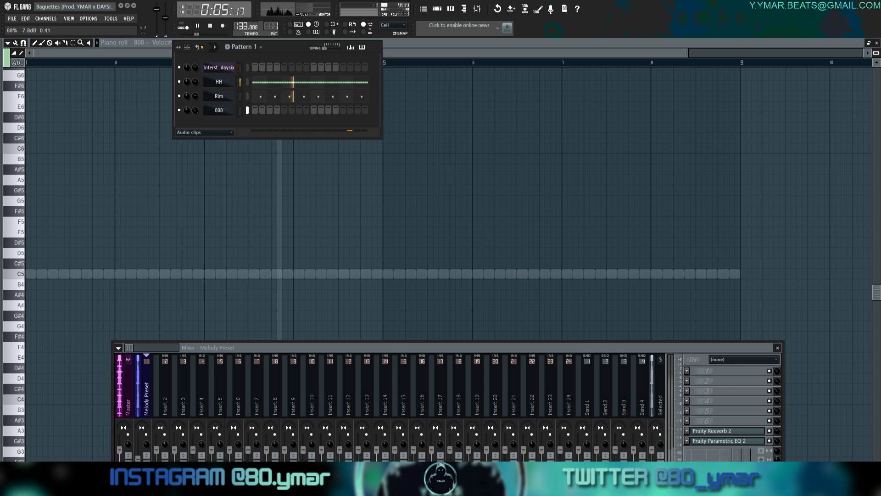
Adjust the Rim channel's volume and route the 808 channel to mixer Insert 2.
drag(196, 96, 196, 94)
right_click(222, 112)
click(244, 116)
click(217, 111)
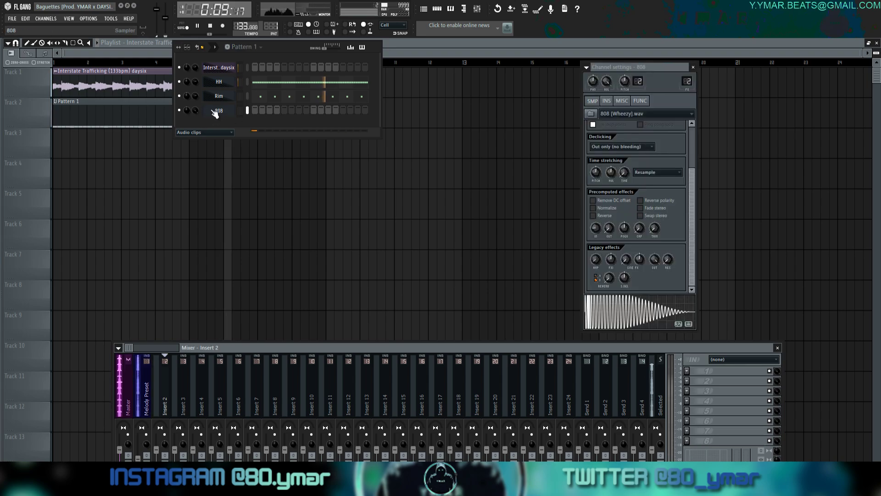
Audition pitches in the 808 piano roll and place an E5 note at the start of bar 1.
right_click(217, 111)
click(238, 116)
scroll(238, 116, down, 4)
key(space)
drag(45, 191, 35, 193)
right_click(34, 192)
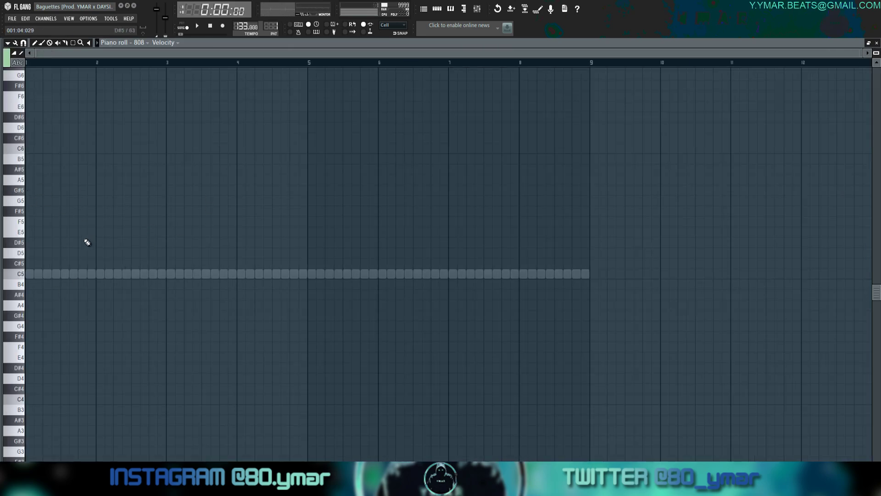
drag(31, 243, 24, 244)
right_click(31, 244)
click(31, 233)
key(space)
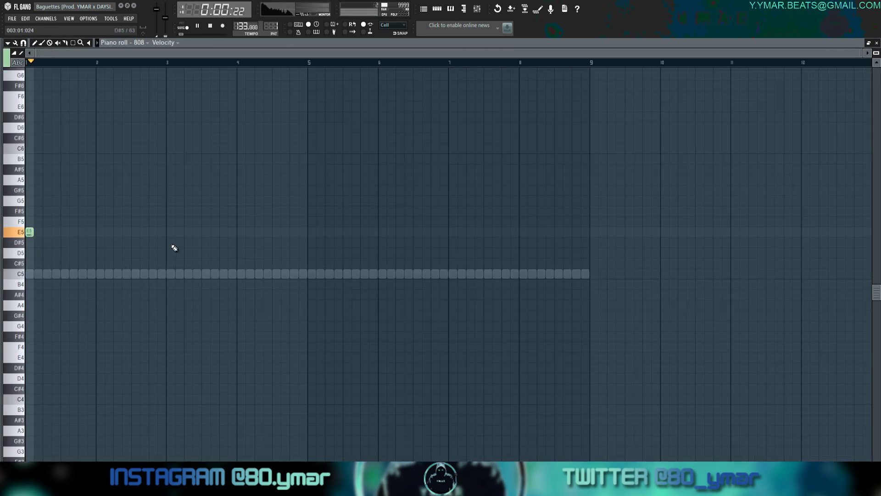
Raise the note an octave and add E6 notes on beat 4 of bar 1 and on beats 1, 2.5 and 4 of bar 3.
key(ctrl+Up)
key(space)
key(space)
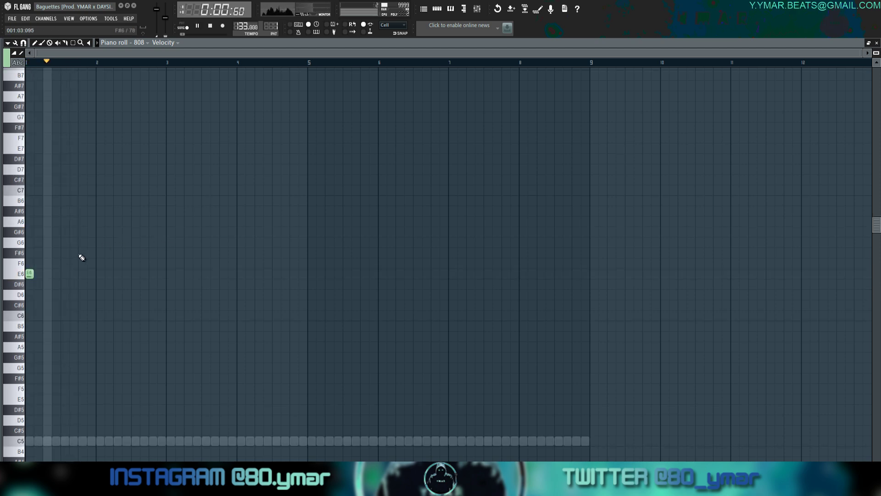
click(83, 274)
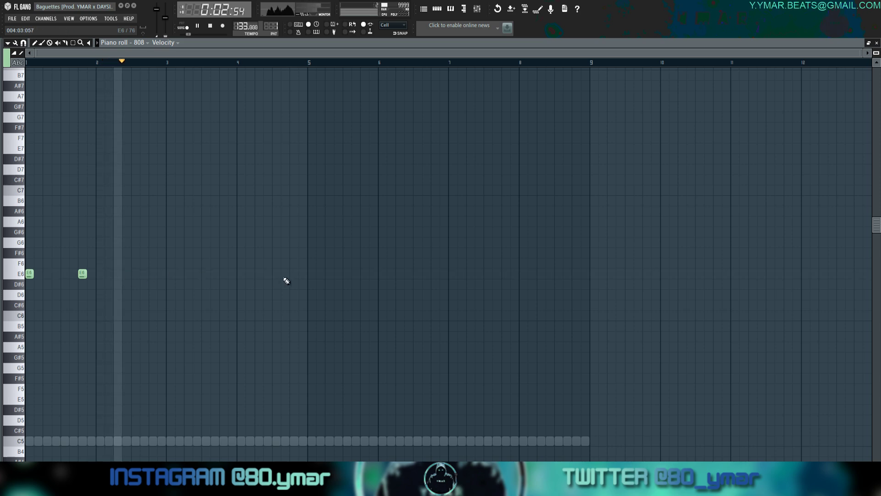
click(171, 274)
click(197, 274)
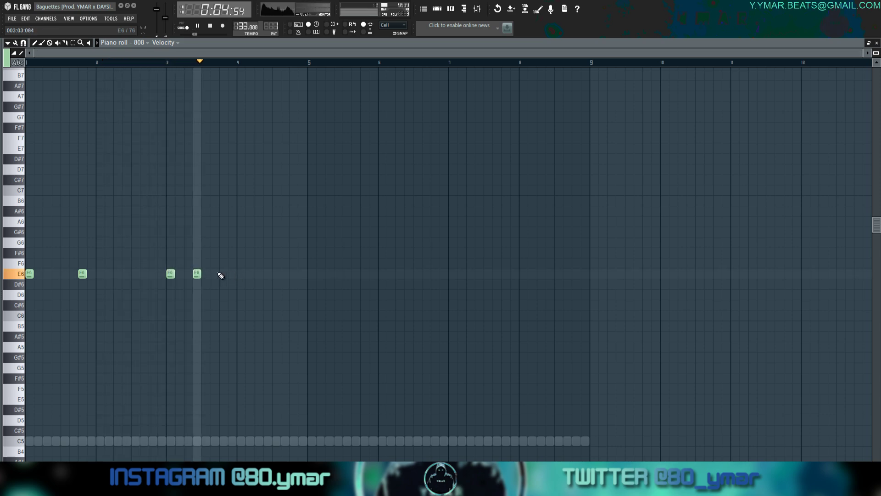
click(223, 274)
Lower the 808 notes an octave to E5 and add E5 notes on beats 2 and 4 of bar 4.
key(ctrl+Down)
key(space)
key(space)
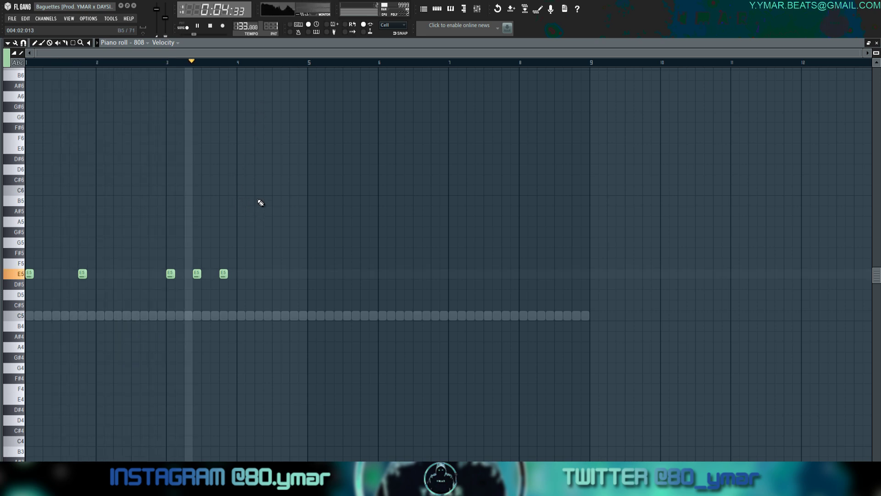
click(259, 274)
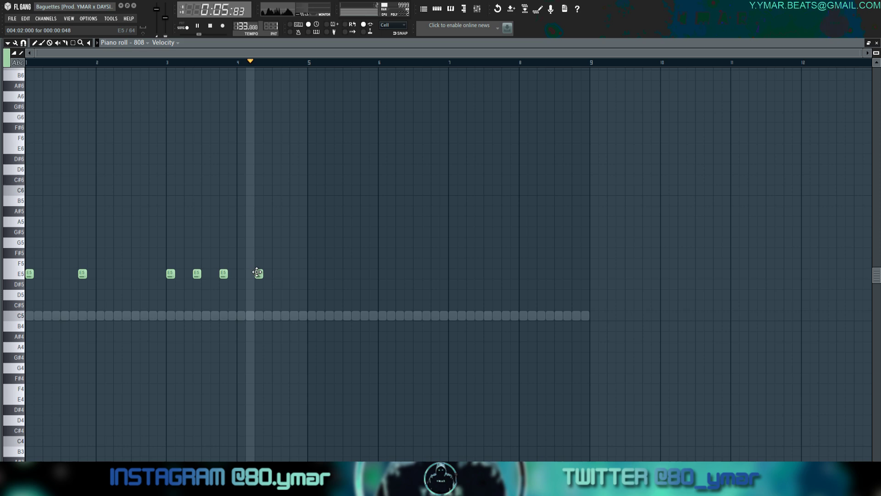
click(294, 274)
key(space)
Halve the last E5 note of bar 4 and add a second half-length E5 directly behind it.
scroll(294, 276, up, 3)
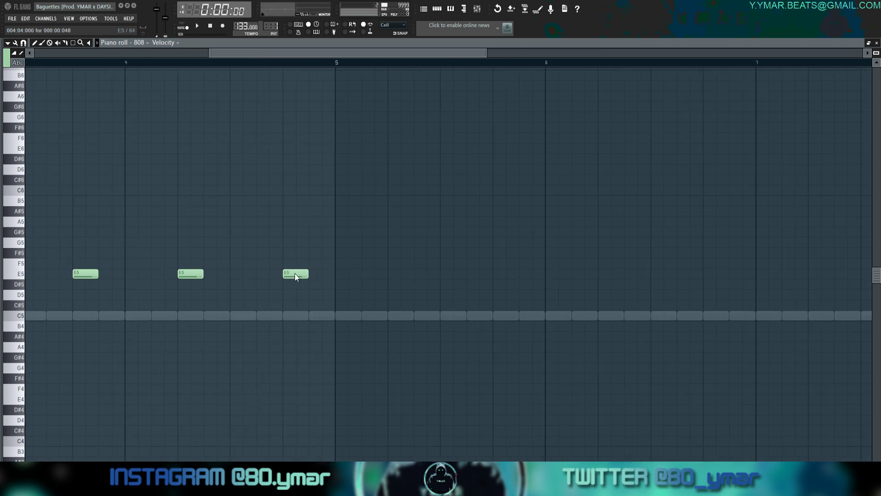
drag(309, 274, 297, 275)
click(300, 274)
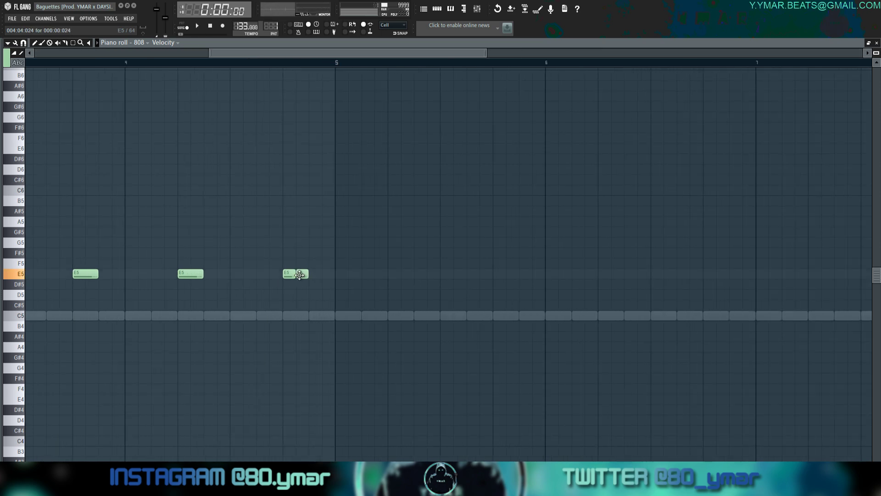
Add short C5 notes to the 808 on beats 1 and 4 of bar 5 and on beats 1, 2.5 and 4 of bar 7.
click(338, 327)
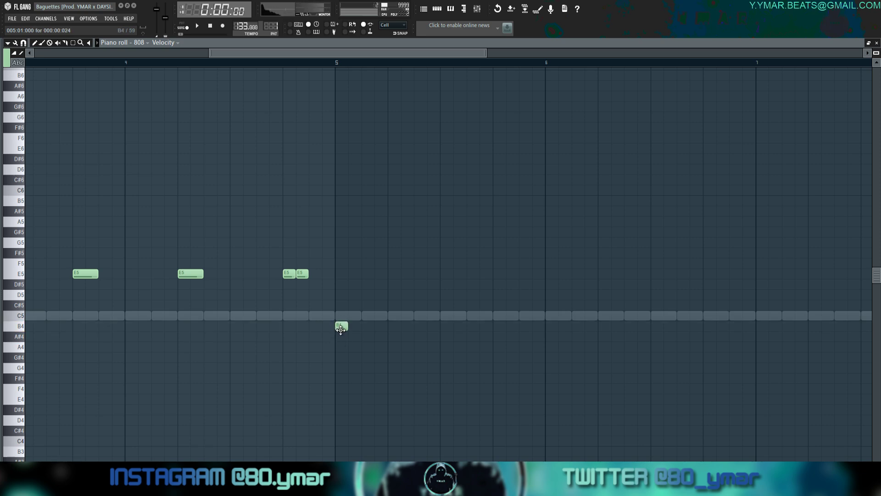
drag(341, 330, 341, 316)
scroll(409, 310, down, 3)
key(space)
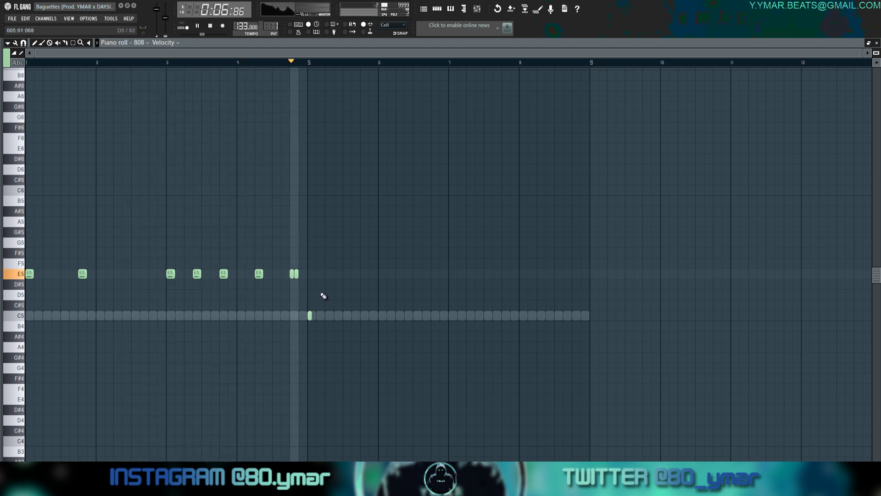
click(362, 316)
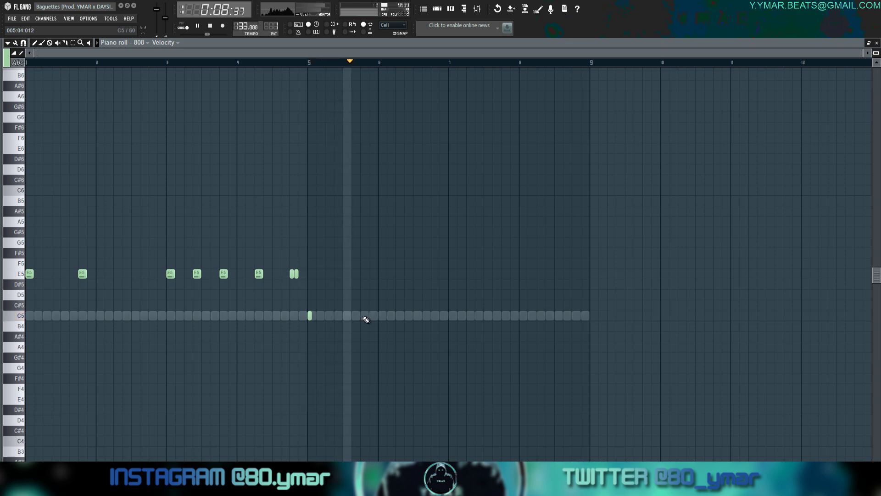
click(452, 316)
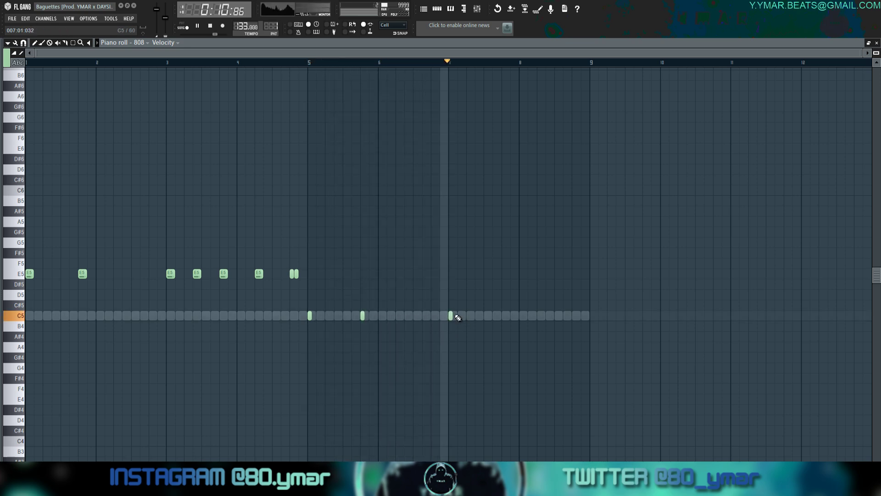
click(478, 315)
click(504, 316)
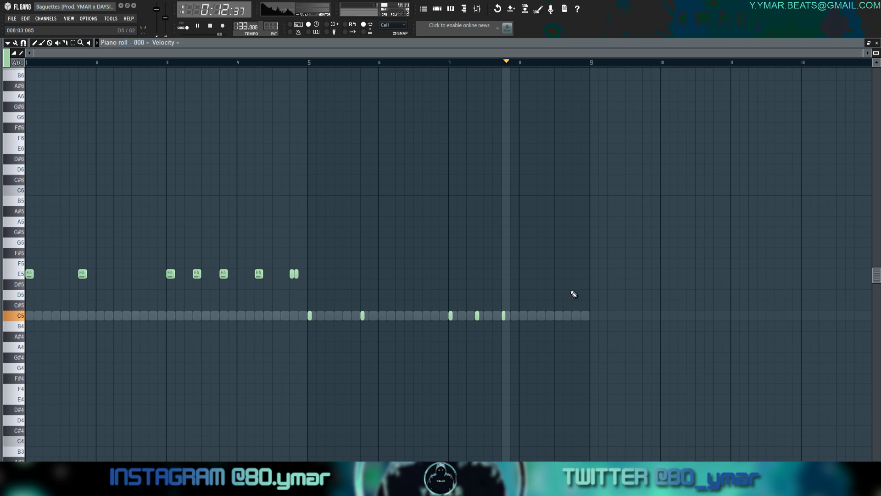
key(space)
Add short D5 notes on beats 2 and 3.5 of bar 8, and undo a trial D#5 on beat 4.
click(544, 295)
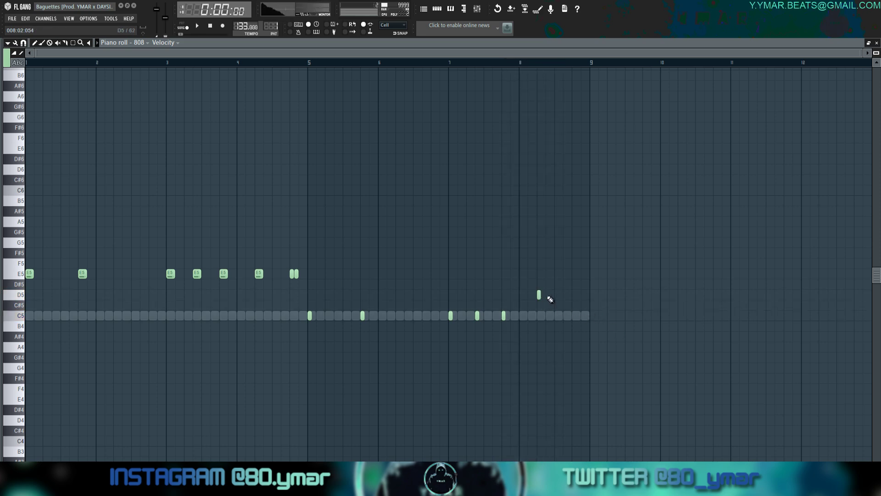
scroll(565, 298, up, 3)
click(562, 295)
scroll(597, 313, up, 2)
click(567, 285)
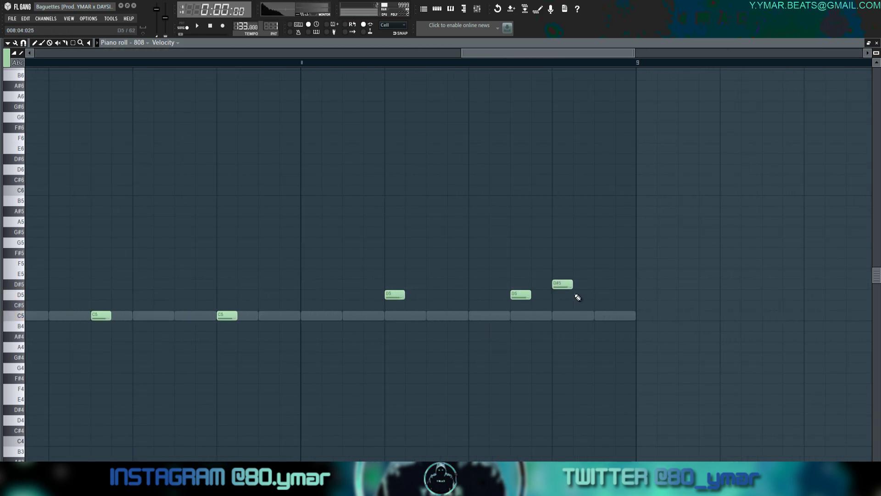
key(ctrl+z)
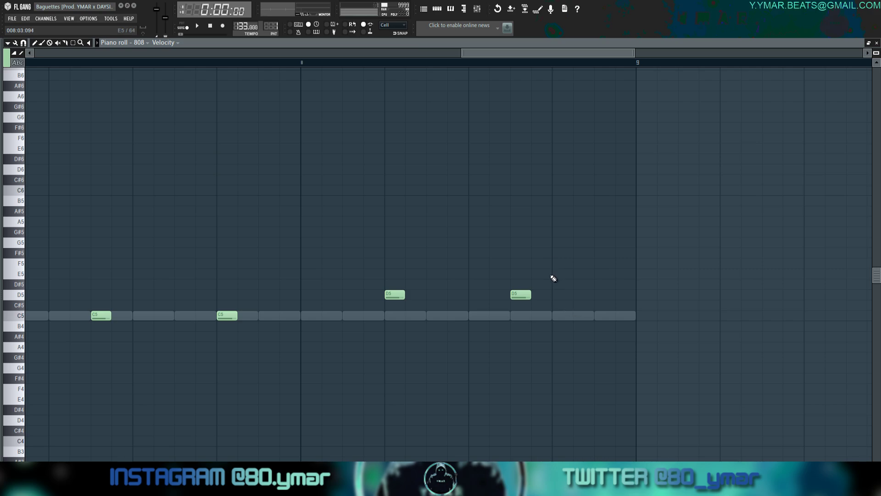
Lower the attack and sustain of the 808 channel's instrument envelope.
click(435, 11)
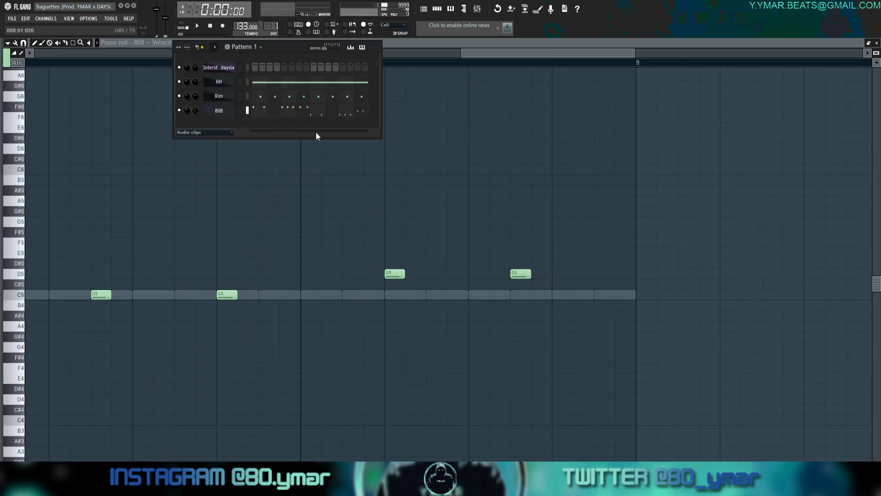
click(219, 111)
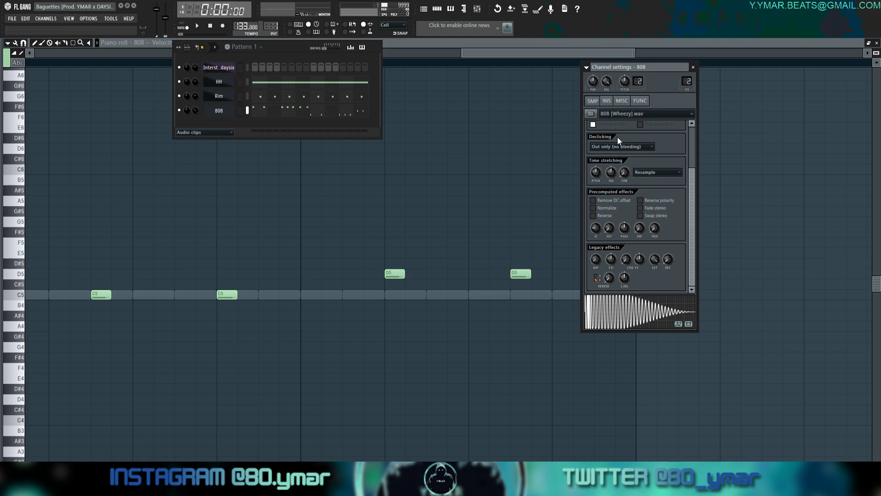
click(606, 101)
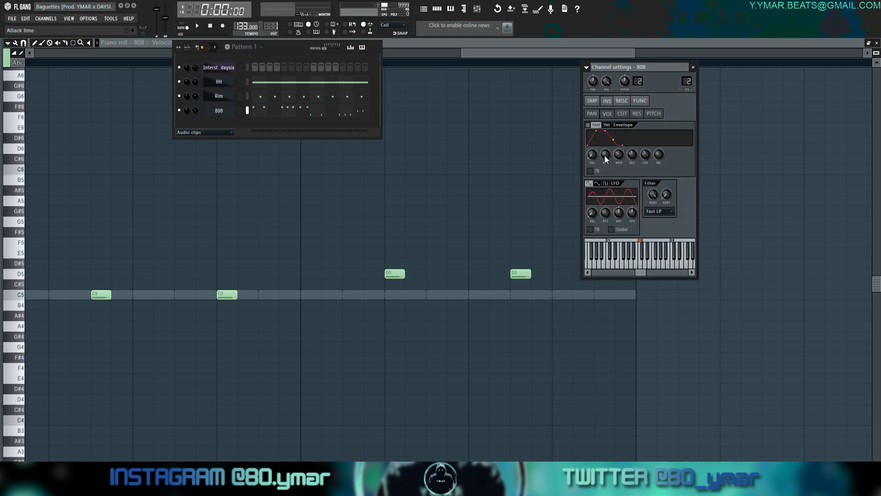
drag(606, 159, 606, 169)
drag(646, 154, 645, 181)
Check the cut and cut-itself settings of the 808 and Rim channels.
click(628, 102)
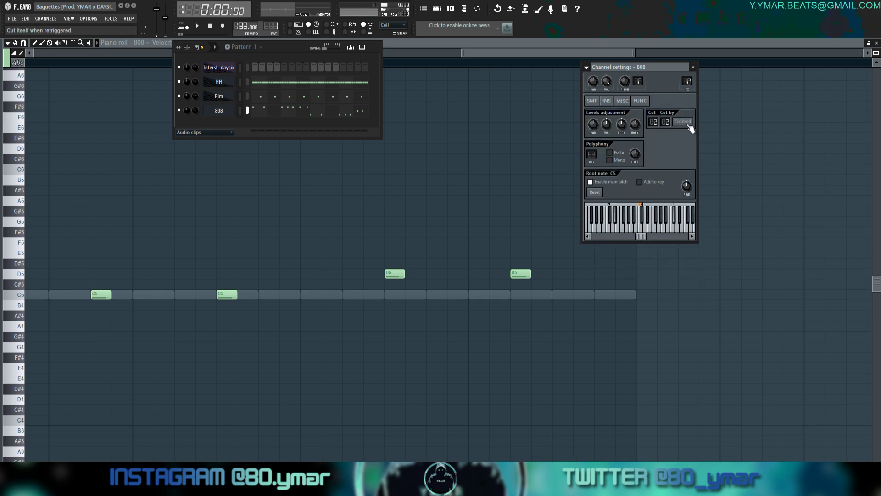
click(228, 96)
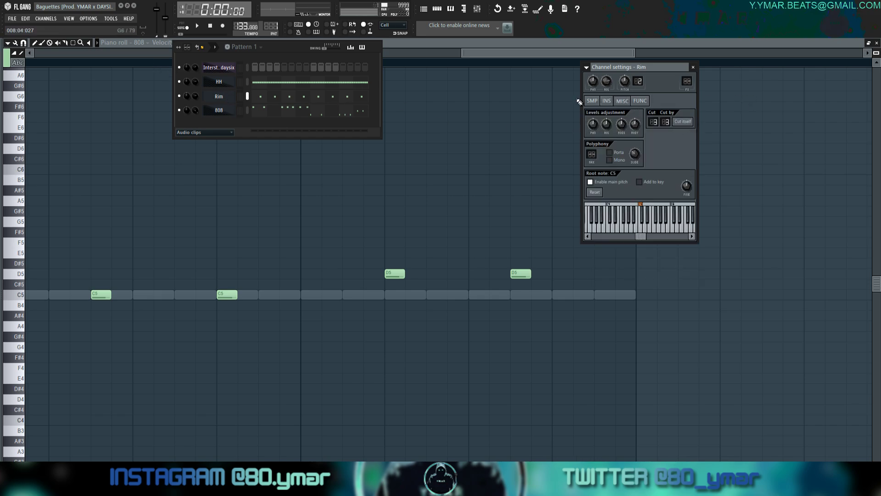
key(Down)
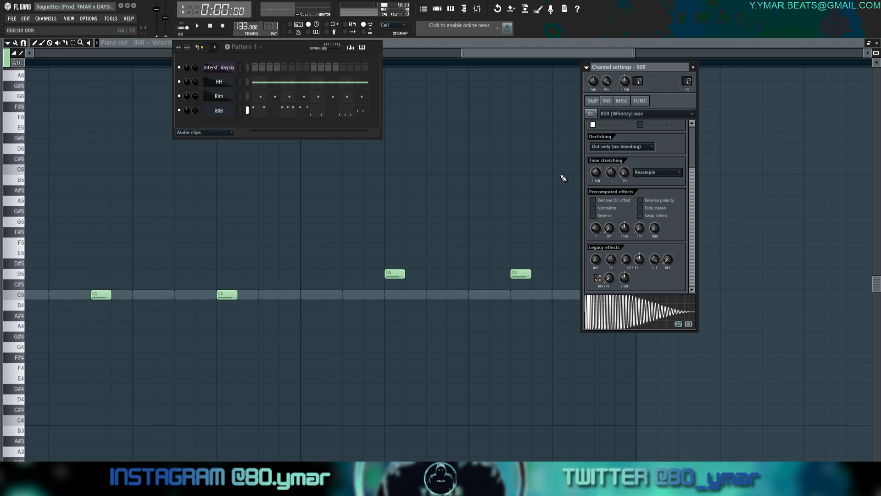
click(442, 127)
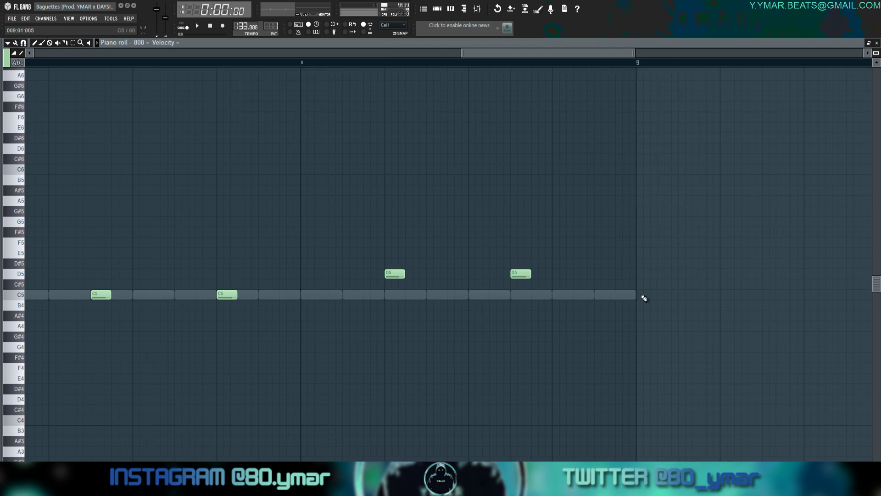
Add three very short back-to-back D5 notes from beat 4 of bar 8 and another on beat 4.5.
click(555, 274)
click(563, 273)
click(569, 274)
click(597, 274)
Apply legato to the 808 notes from bar 1 through beat 3.5 of bar 8 so each reaches the next, and deselect them.
scroll(630, 278, down, 3)
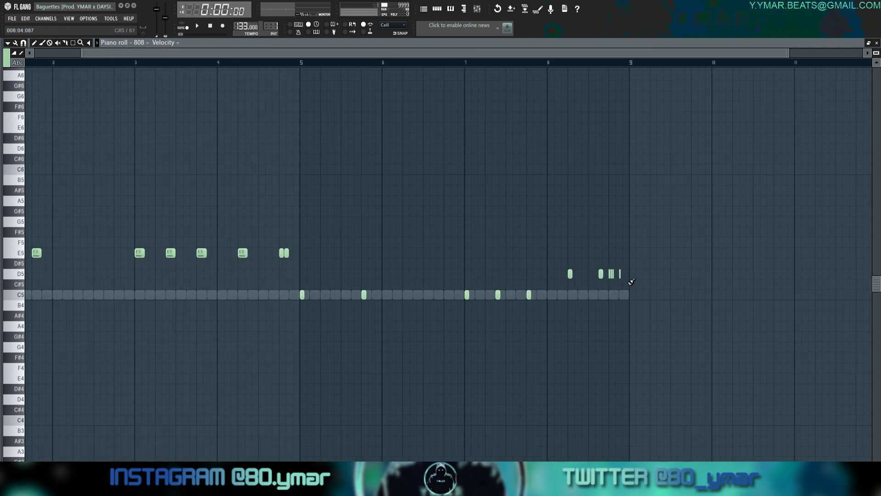
drag(705, 393, 23, 67)
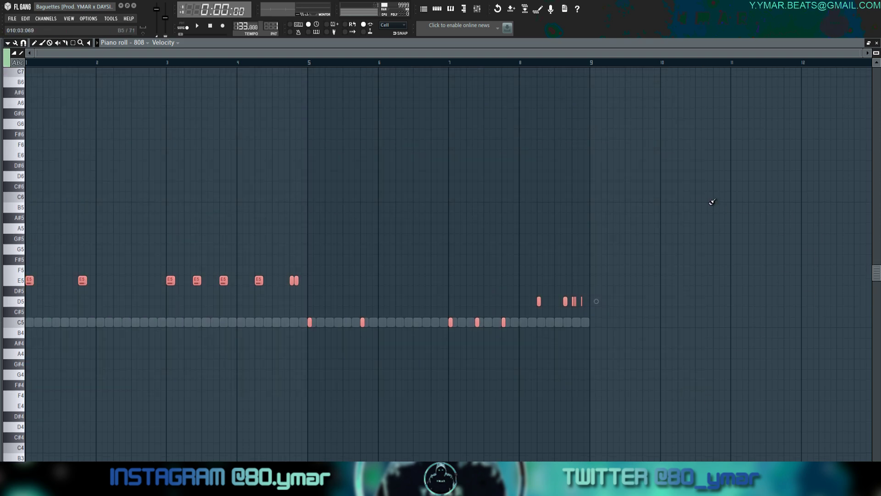
drag(564, 326, 27, 109)
key(ctrl+l)
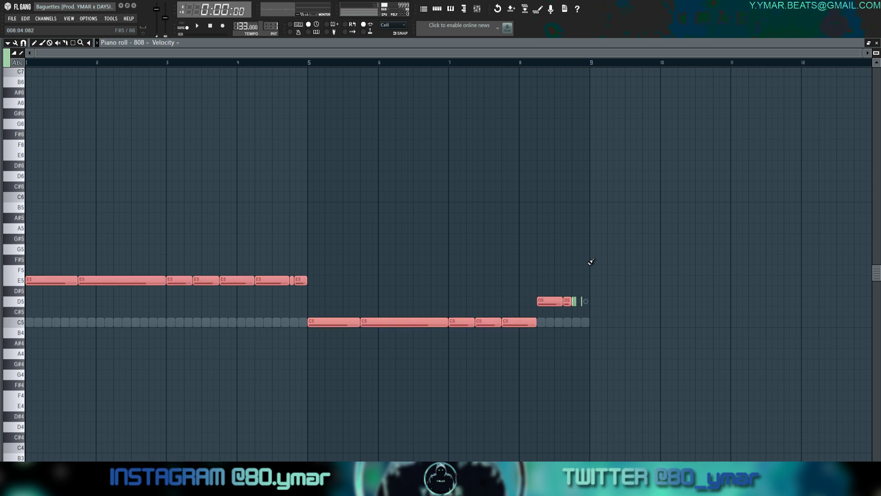
key(ctrl+d)
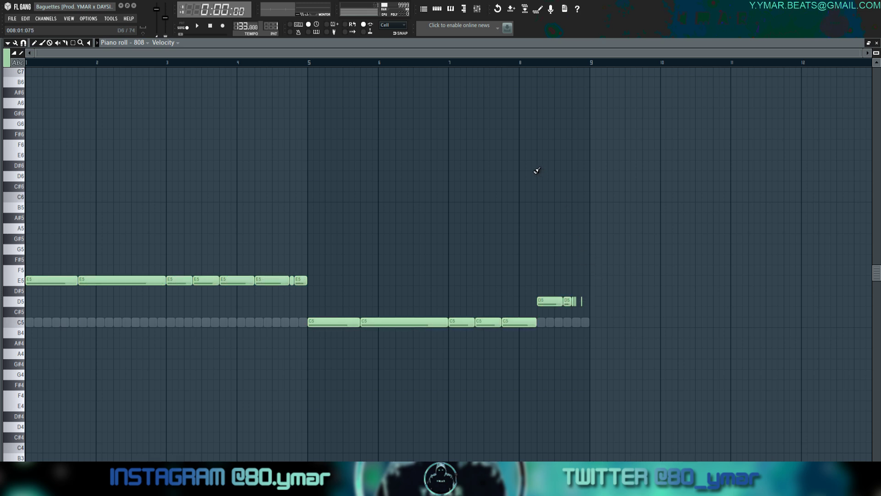
Lengthen the last D5 note to the end of bar 8 and play back the 808 line.
scroll(580, 303, up, 5)
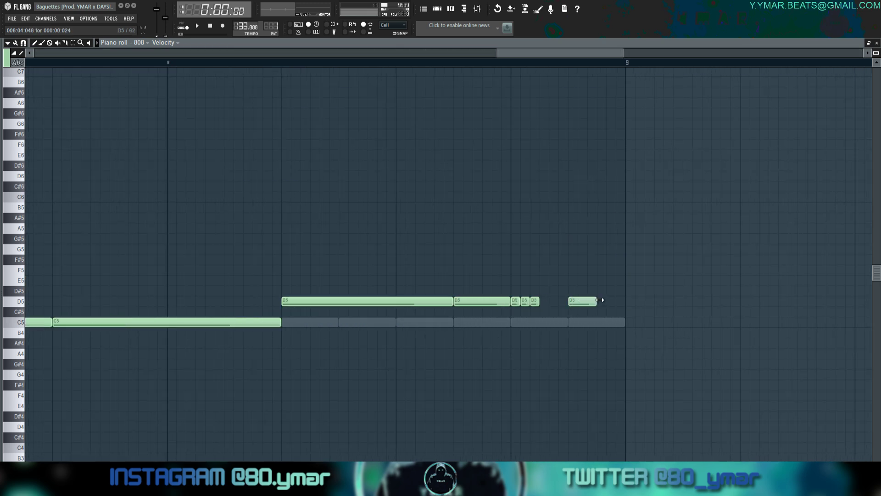
scroll(769, 307, down, 5)
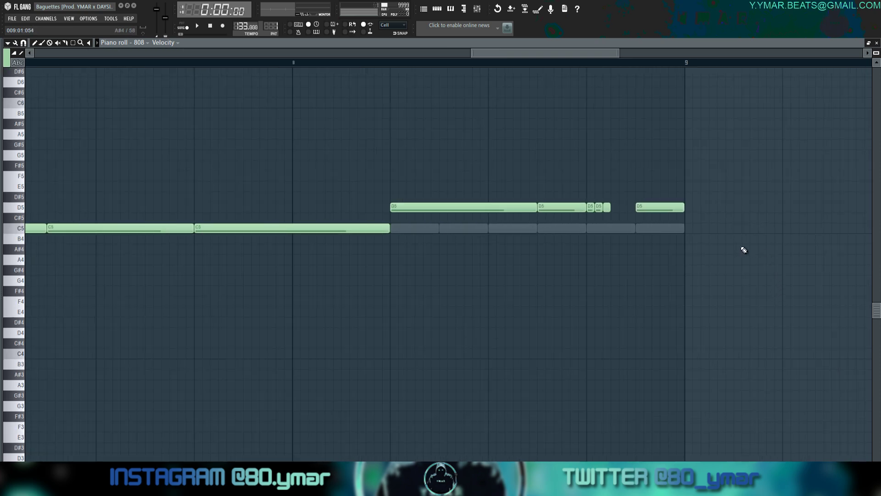
scroll(744, 250, down, 3)
scroll(632, 197, down, 2)
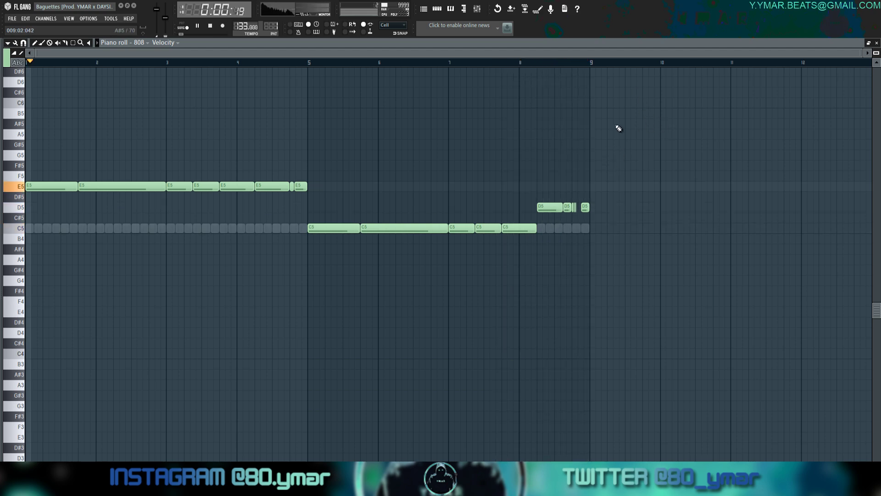
scroll(427, 99, up, 2)
Add Kick [Rack Fav] from the IanoBeatz - Lightsource drum kit as a channel named Kick and set it to cut itself.
click(438, 10)
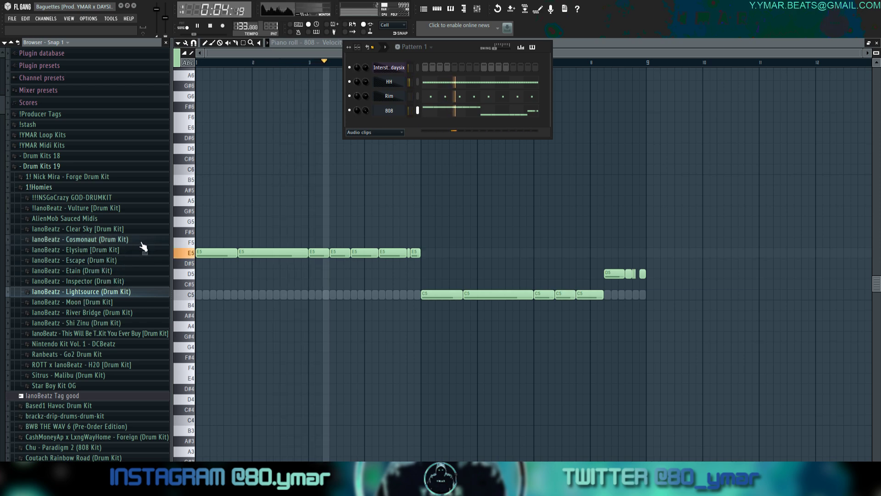
key(alt+F8)
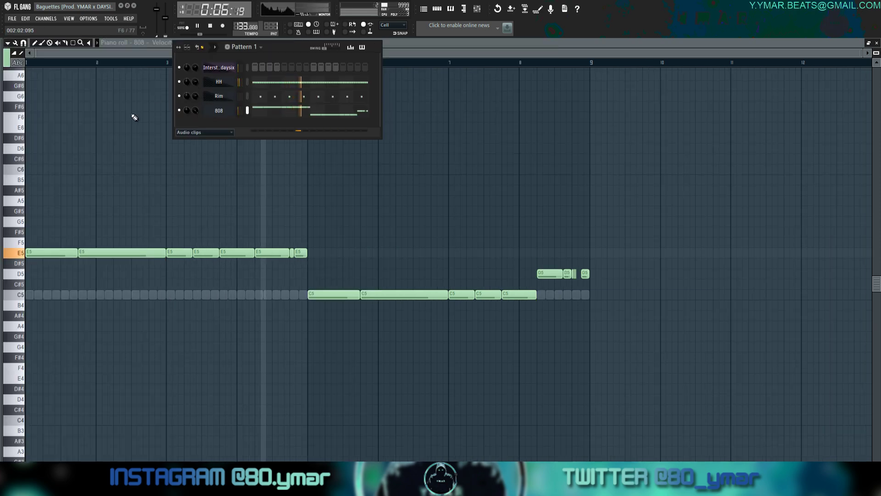
key(alt+F8)
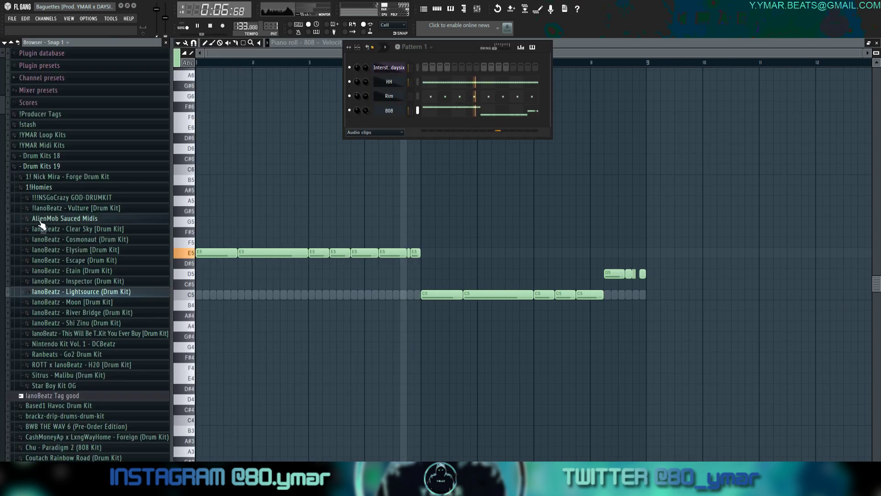
click(110, 281)
click(75, 282)
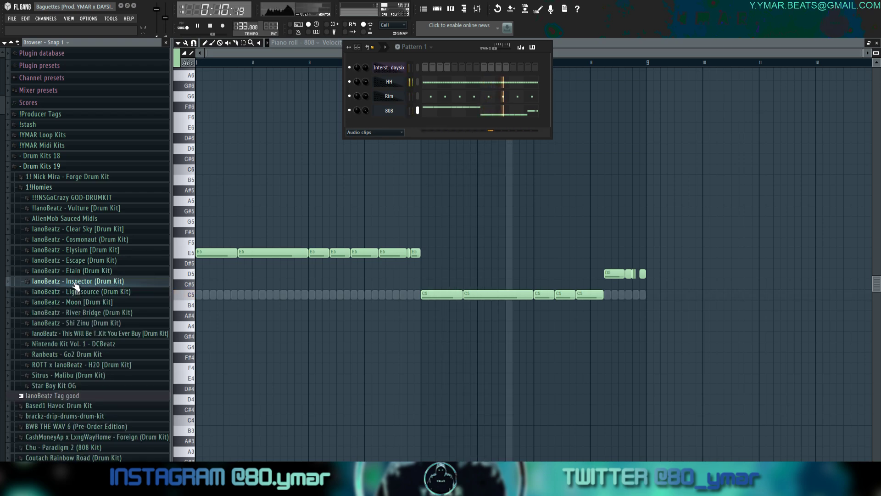
click(76, 292)
click(69, 343)
click(76, 363)
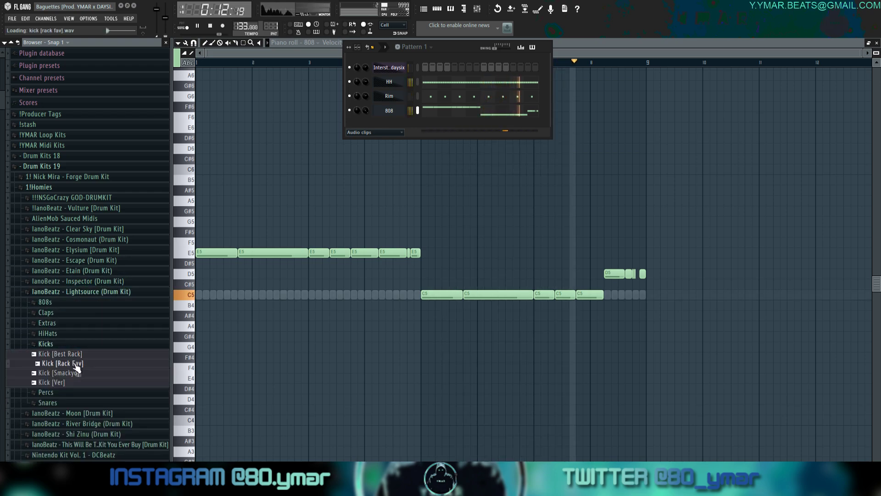
drag(77, 368, 397, 131)
key(alt+F8)
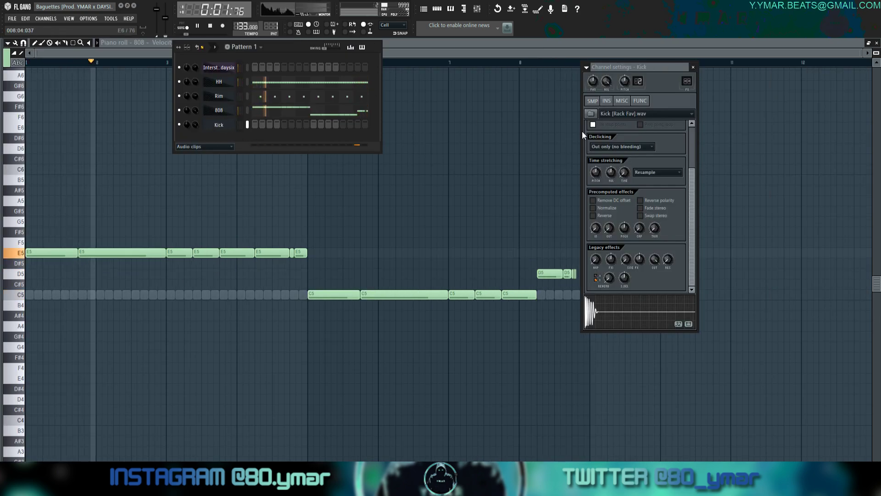
click(623, 101)
Add Perc [Wayve] from the Percs folder of the IanoBeatz - Elysium drum kit as a new channel.
key(alt+F8)
click(69, 344)
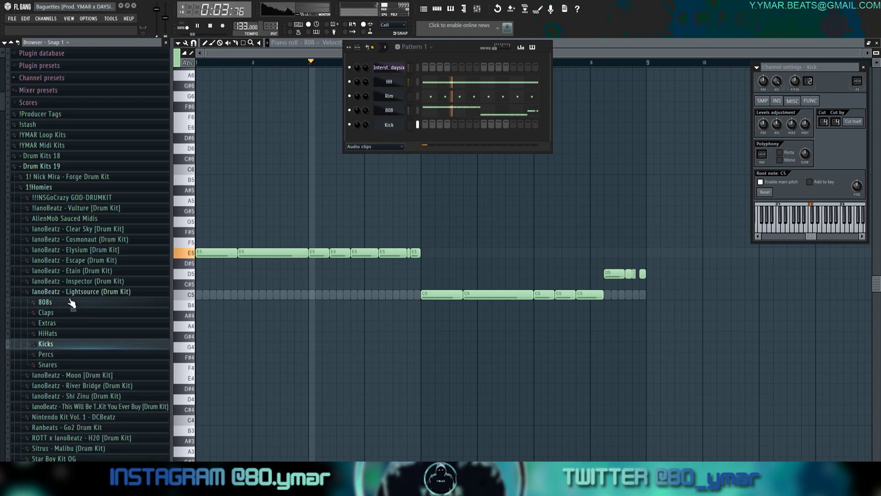
click(71, 292)
click(89, 280)
click(90, 280)
click(89, 261)
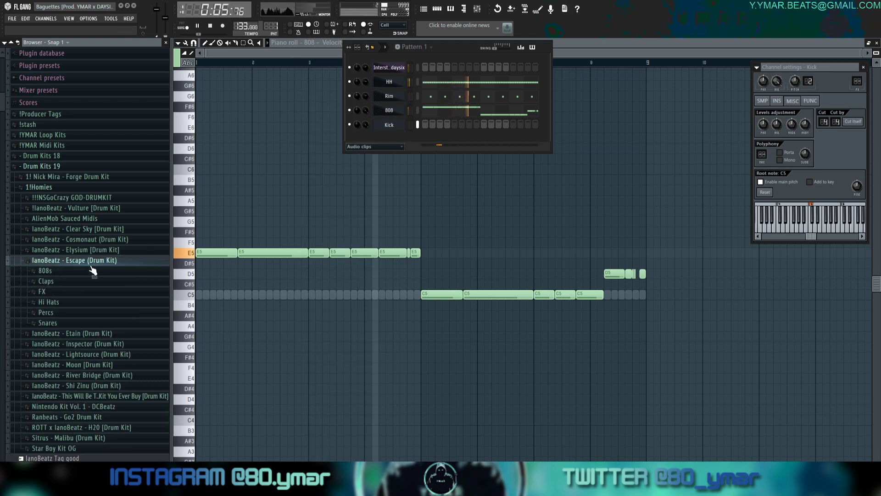
click(90, 261)
click(91, 251)
click(46, 344)
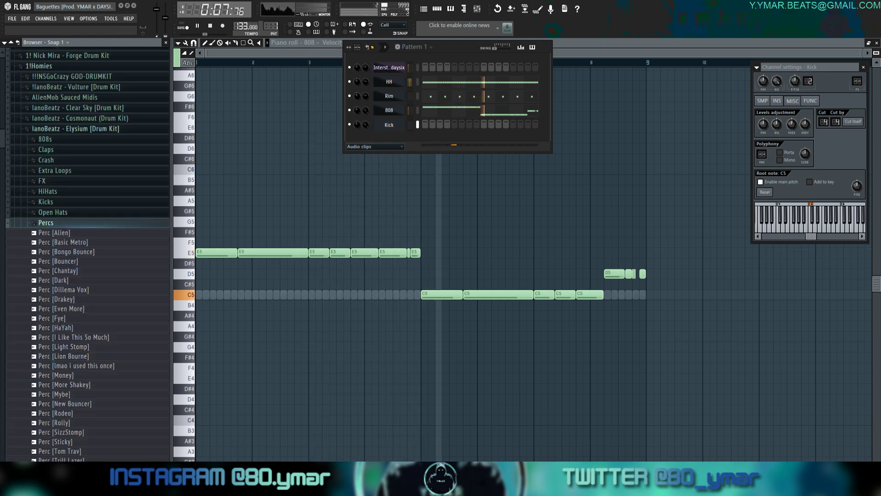
drag(58, 472, 228, 148)
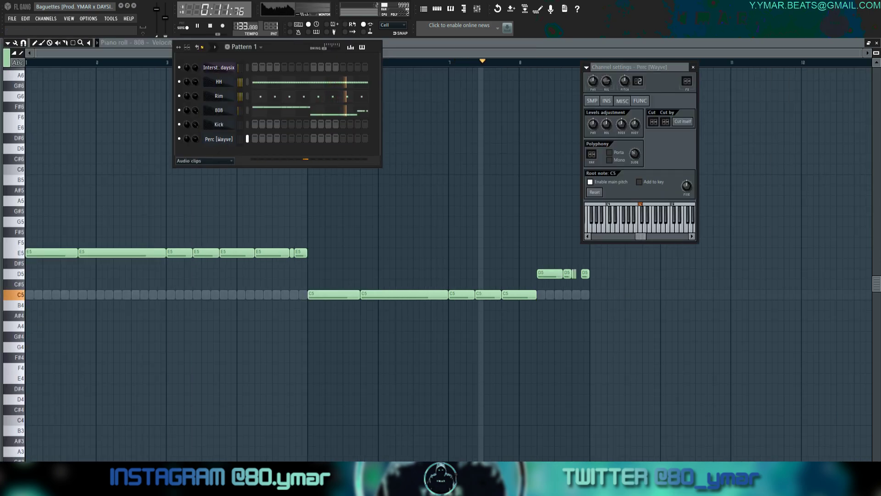
Rename the new percussion channel as Majin Perc and place hits on steps 3 and 15 during playback.
key(space)
click(357, 140)
click(270, 139)
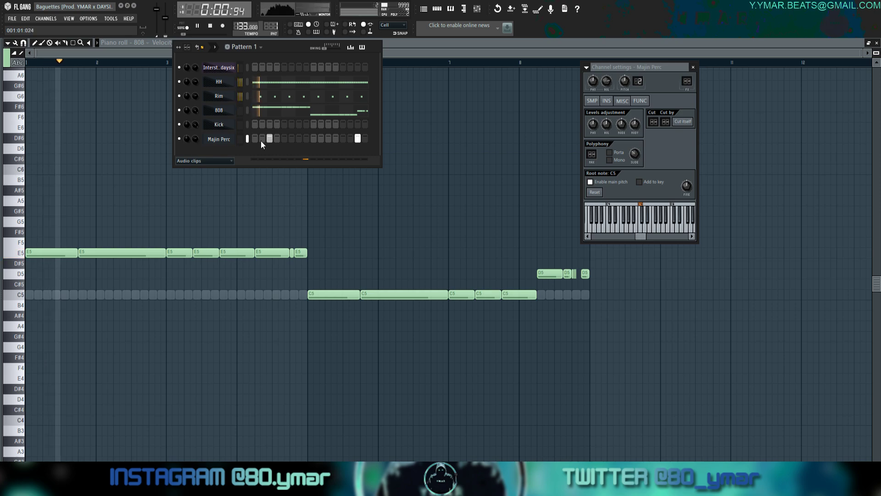
Thin out the Majin Perc notes, keeping only step 15 of bars 1, 3 and 8 and step 3 of bar 2.
key(F7)
scroll(263, 139, down, 4)
drag(84, 286, 58, 257)
key(Delete)
drag(167, 357, 202, 254)
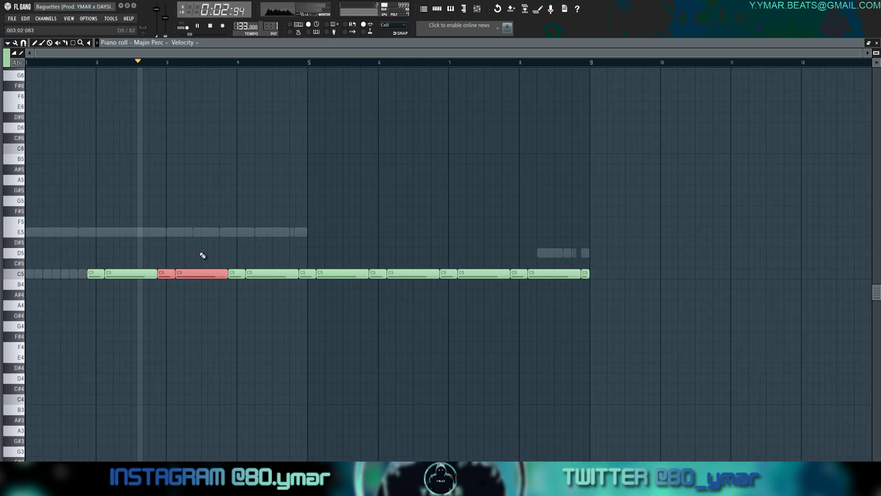
key(Delete)
drag(571, 330, 295, 151)
key(Delete)
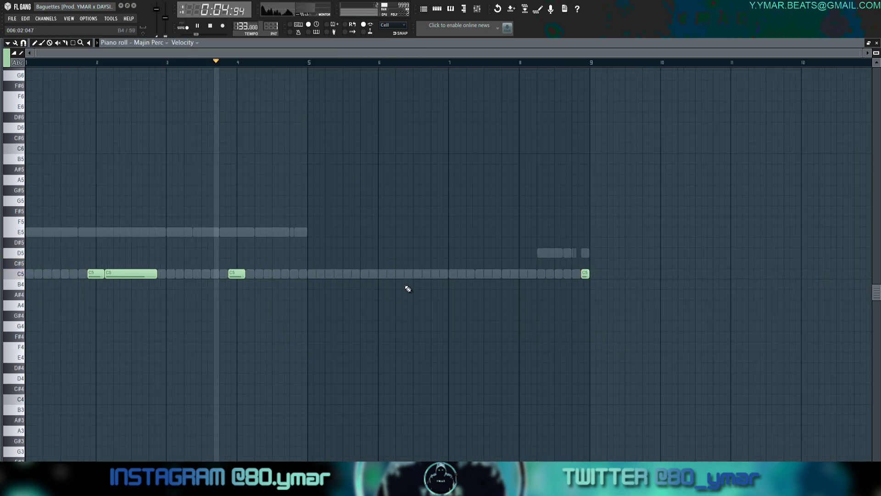
Keep Majin Perc hits on step 15 of bars 1 and 3 and step 3 of bars 2 and 4, repeating them across bars 5–8.
key(ctrl+z)
drag(706, 299, 316, 91)
key(Delete)
key(shift+d)
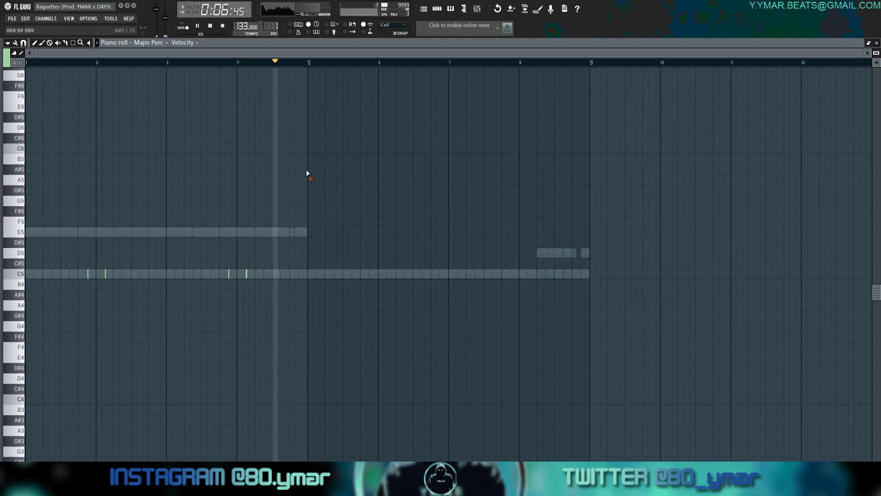
click(24, 43)
click(29, 70)
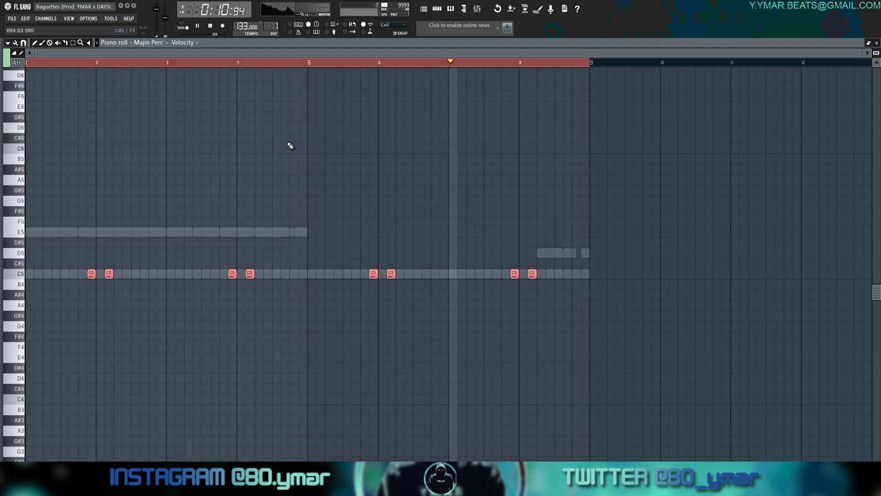
Set the Majin Perc channel to cut itself, using cut group 5.
click(448, 8)
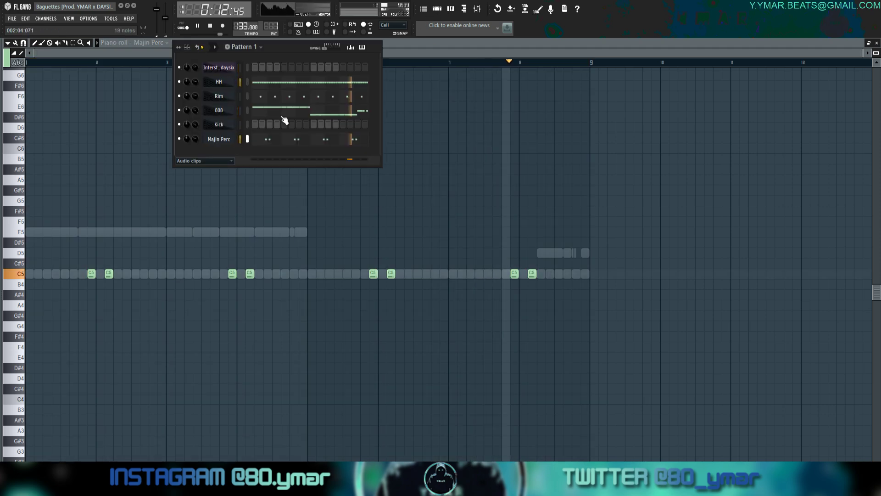
click(205, 138)
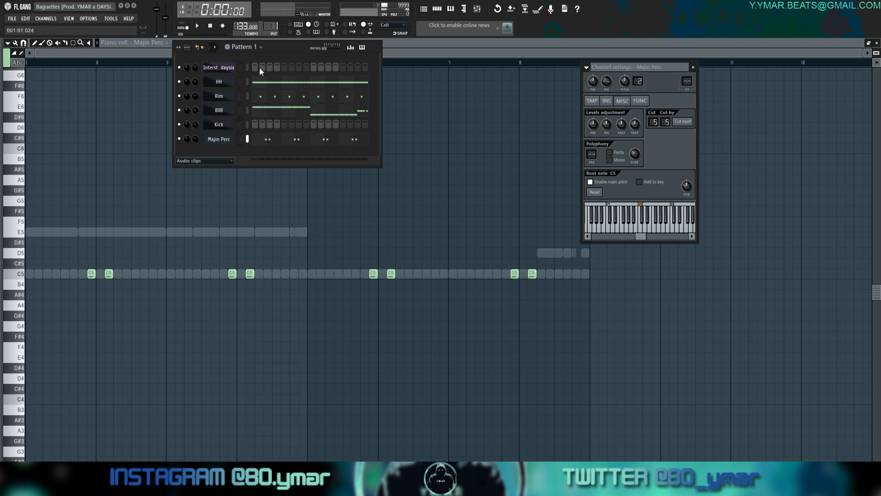
Examine the 808 bassline's notes and velocities and the channel's sample settings.
click(269, 110)
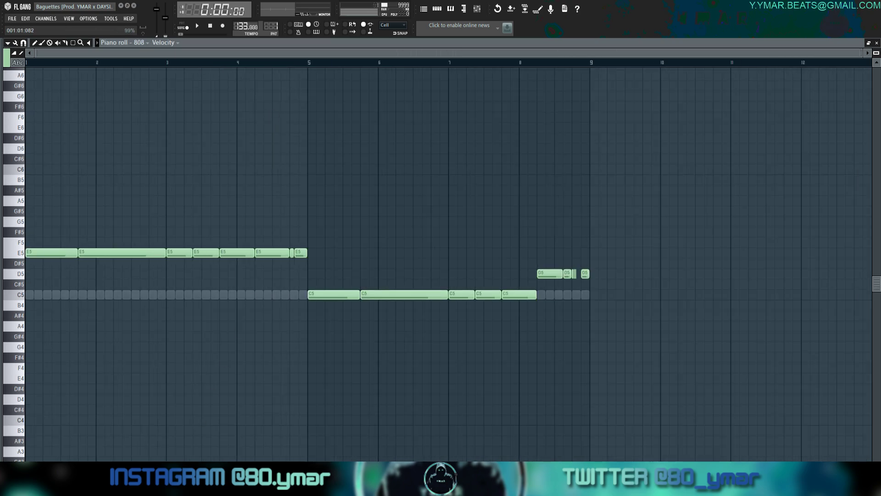
right_click(97, 481)
scroll(72, 276, up, 3)
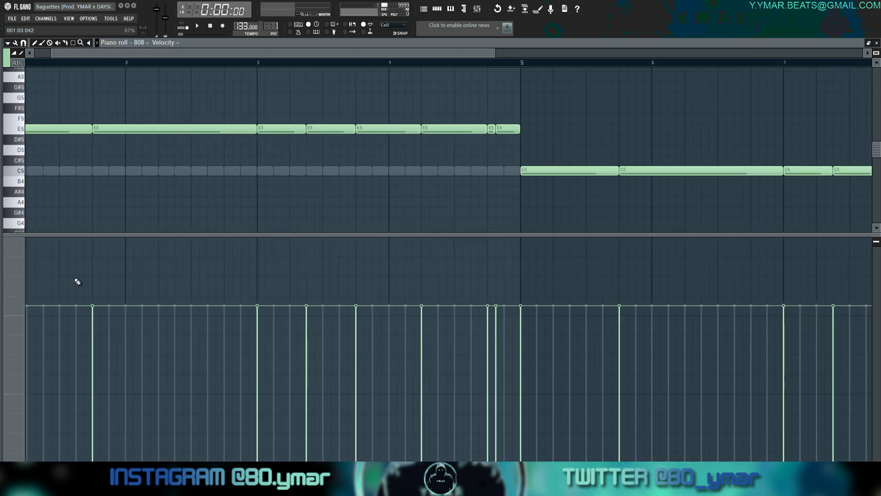
scroll(78, 277, down, 3)
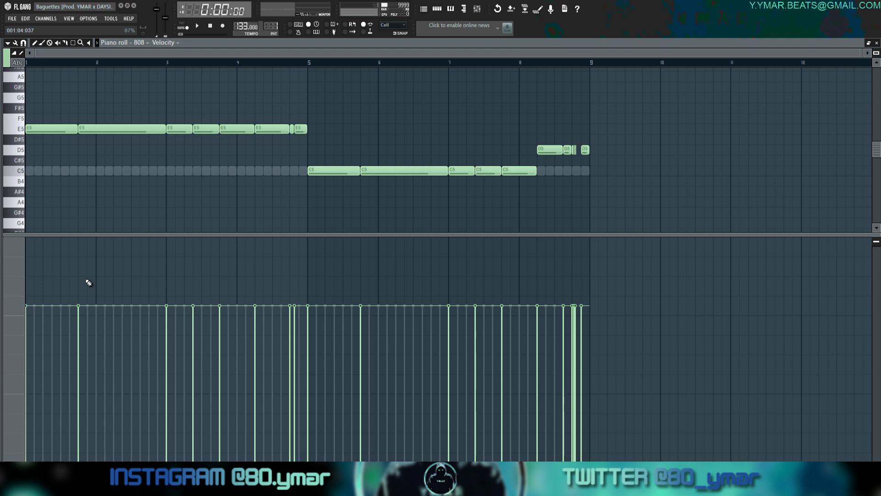
click(436, 13)
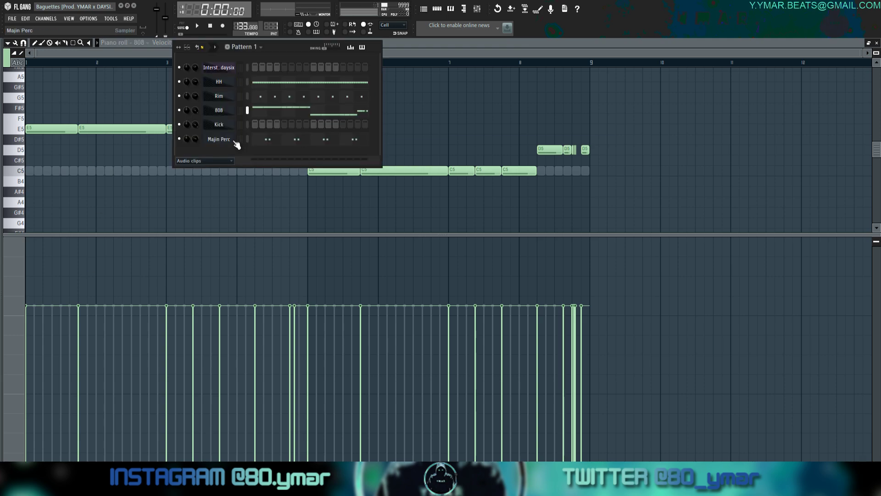
click(232, 116)
click(593, 101)
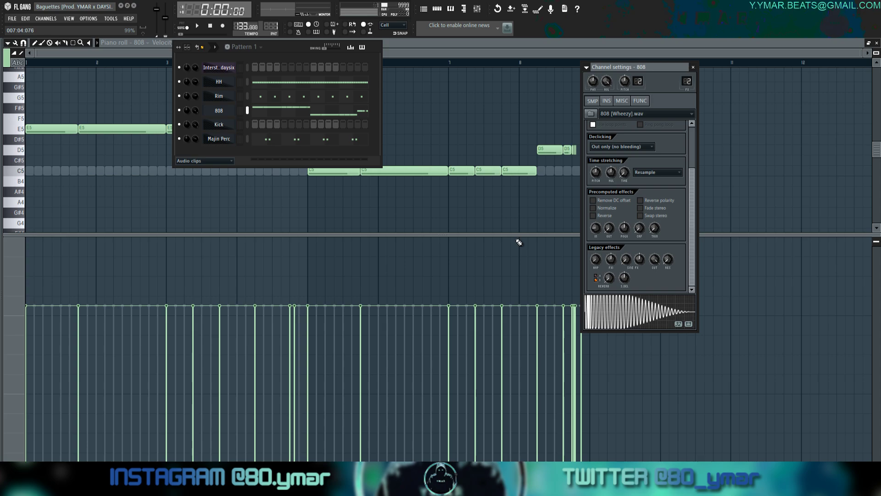
click(695, 67)
key(F6)
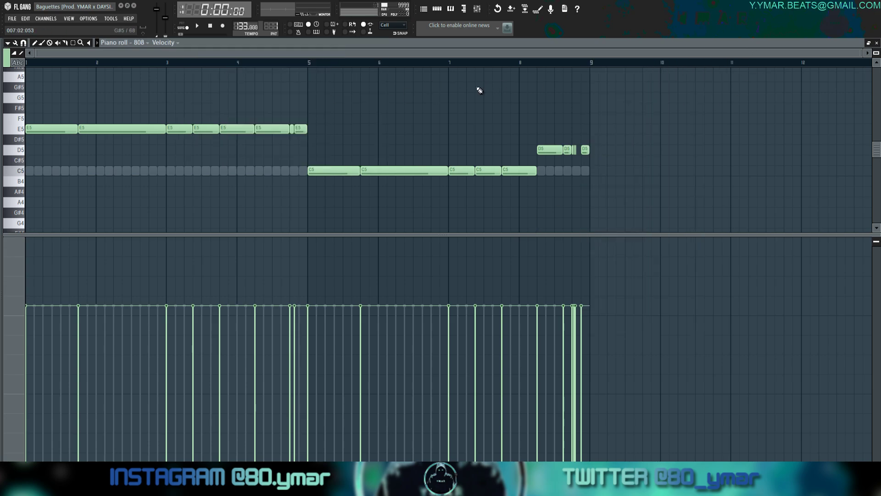
drag(258, 236, 255, 459)
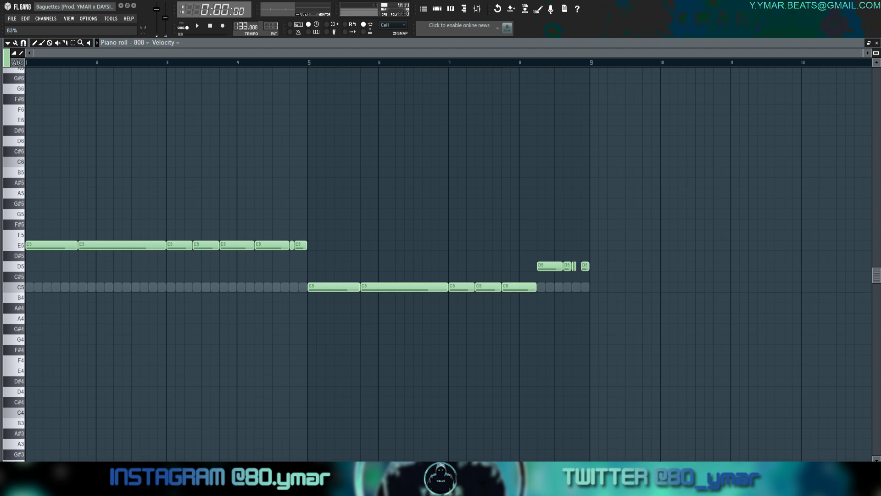
Try the 808 bassline one and two octaves higher during playback and return it to its original octave.
key(space)
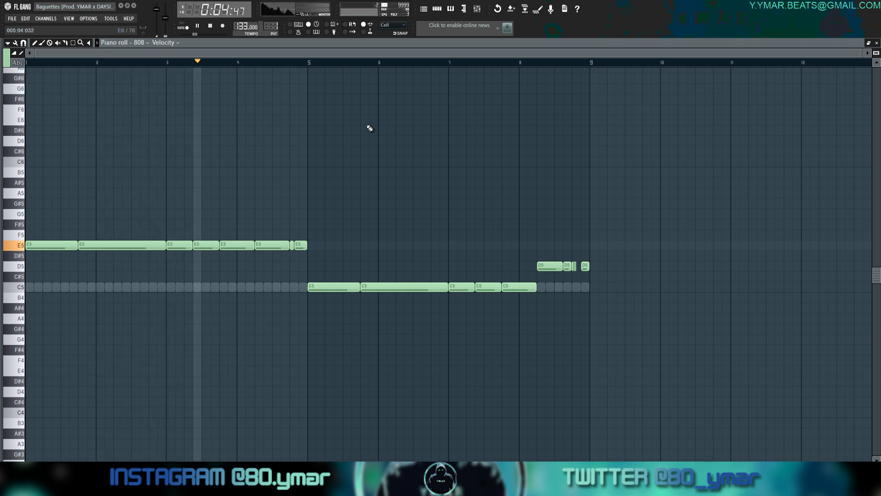
key(ctrl+Up)
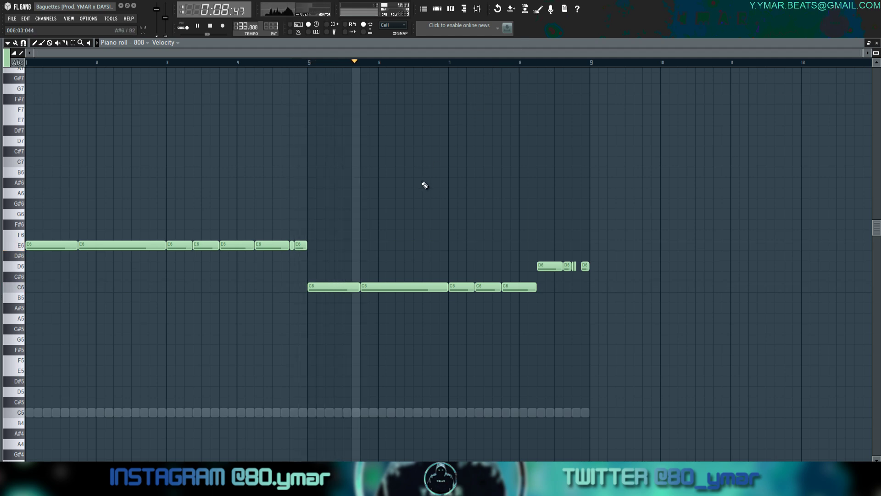
key(ctrl+Up)
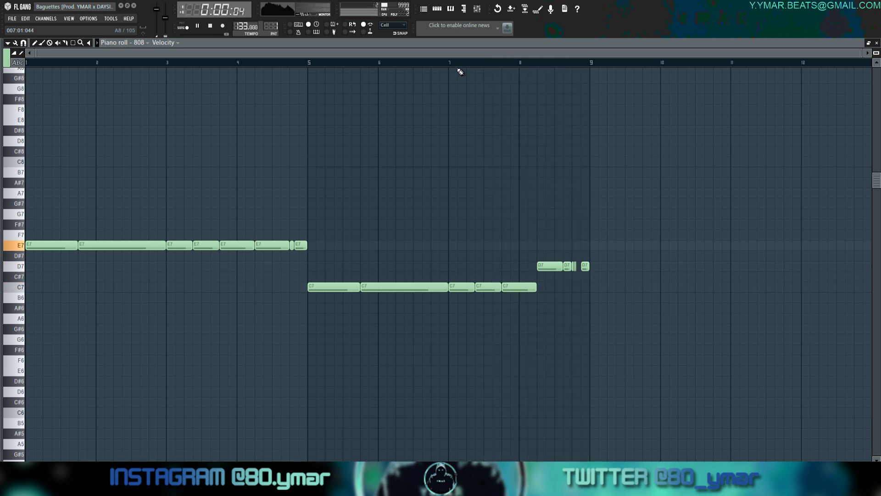
key(ctrl+Down)
key(ctrl+Down)
key(space)
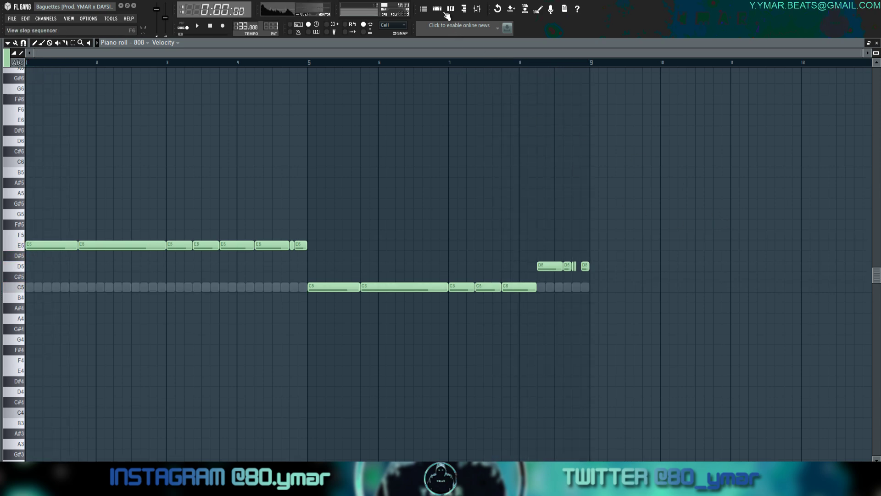
Reorder the channels so Majin Perc sits above the 808 and Kick is last, showing all channel groups.
key(space)
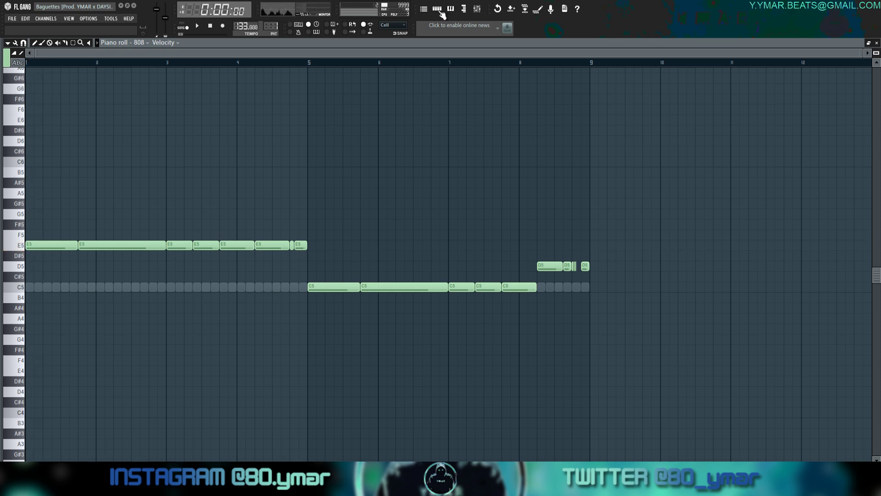
click(437, 9)
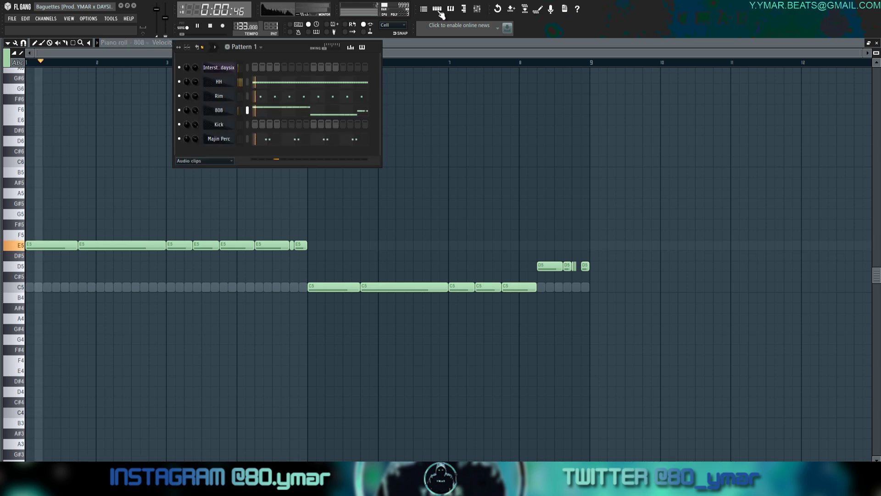
click(247, 124)
key(alt+Down)
right_click(219, 67)
key(d)
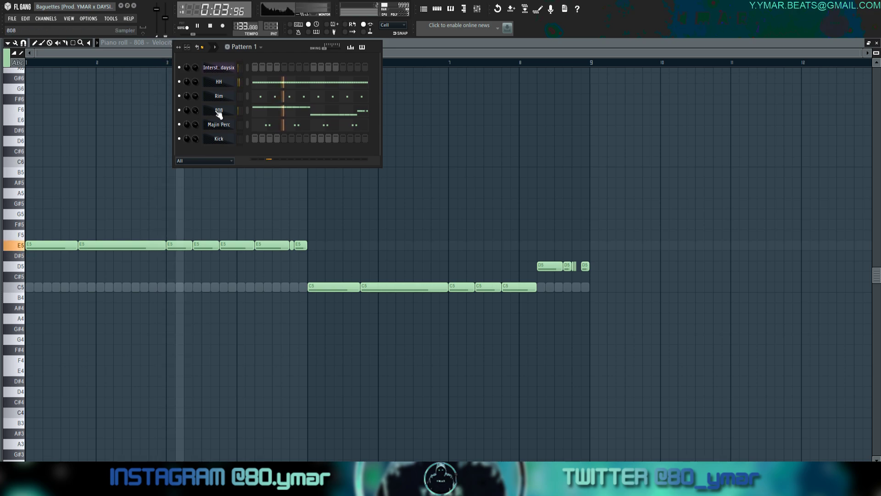
click(247, 124)
key(alt+Up)
Add OH [Alien Sauce] from the Open Hats folder of the IanoBeatz - Elysium drum kit as a channel named OH.
key(alt+F8)
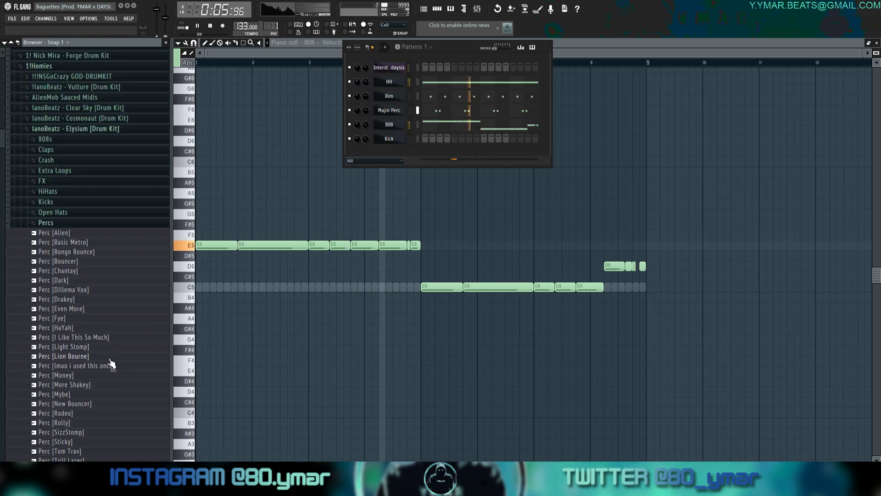
click(54, 213)
drag(72, 240, 220, 162)
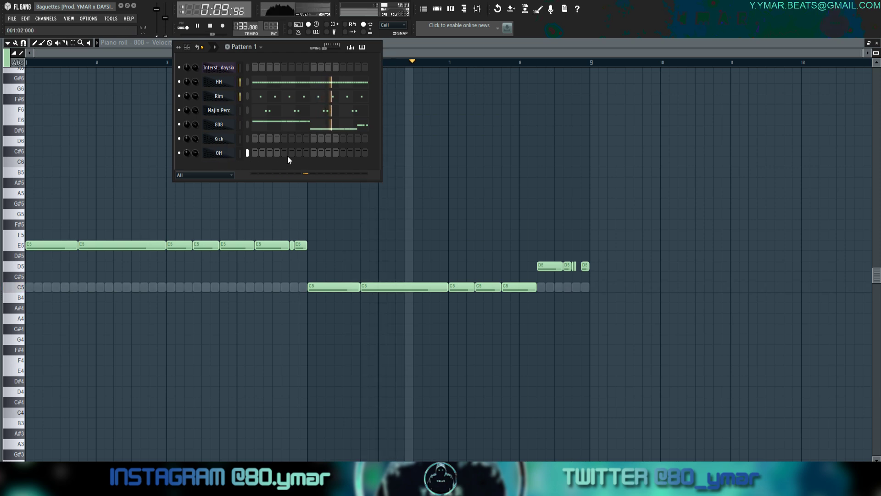
Place an open hat hit on step 5 of every bar and lengthen all the notes to one beat.
click(285, 155)
right_click(226, 155)
click(239, 163)
key(shift+d)
key(space)
key(space)
key(ctrl+a)
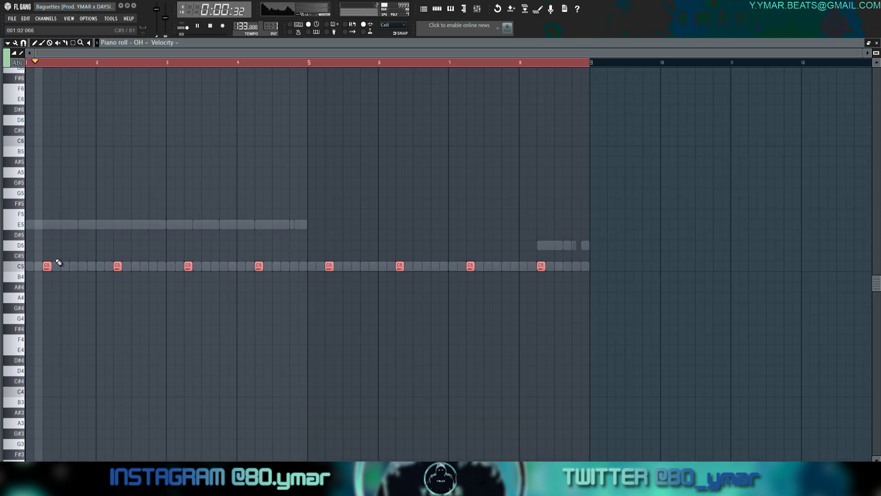
drag(51, 266, 60, 266)
key(ctrl+d)
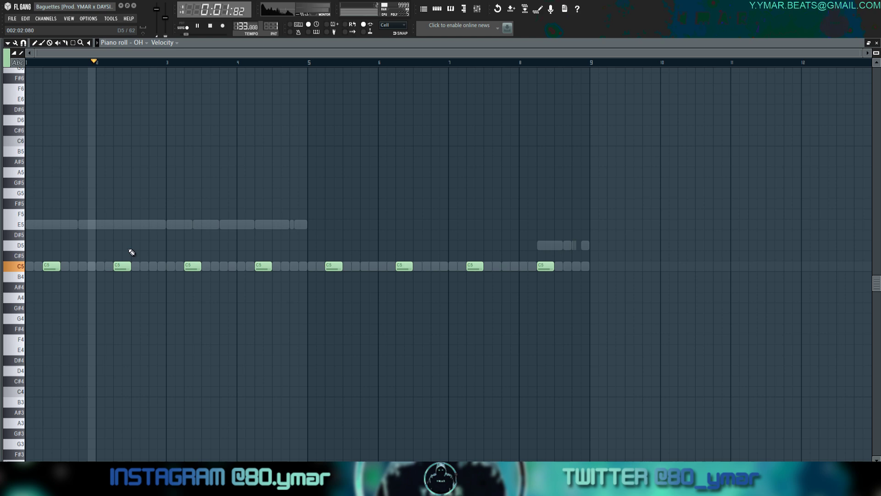
Add an open hat on beat 4 of bar 2, replace bars 5–8 with a copy of bars 1–4, and add one on beat 4 of bar 8.
click(157, 266)
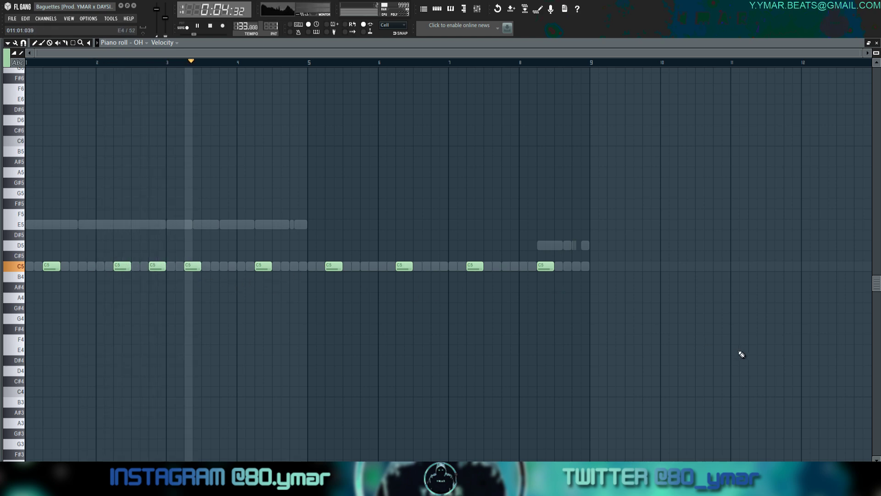
drag(697, 344, 338, 166)
key(Delete)
drag(309, 65, 28, 69)
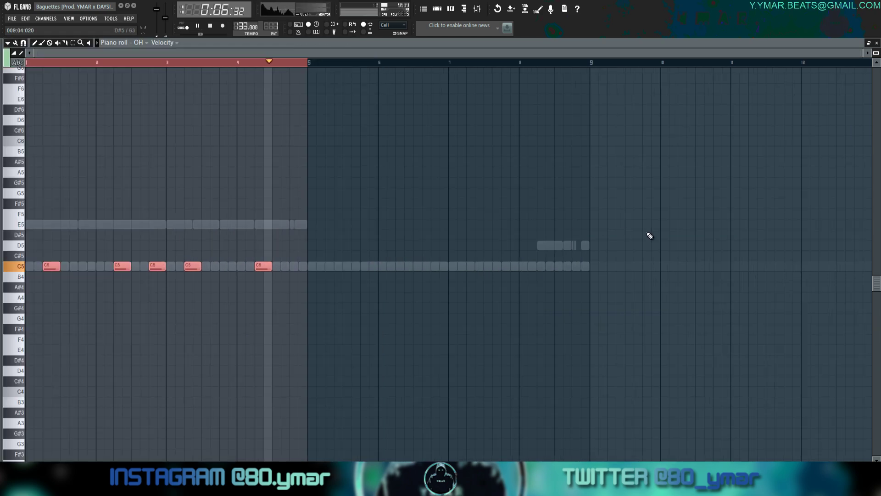
key(ctrl+b)
key(ctrl+d)
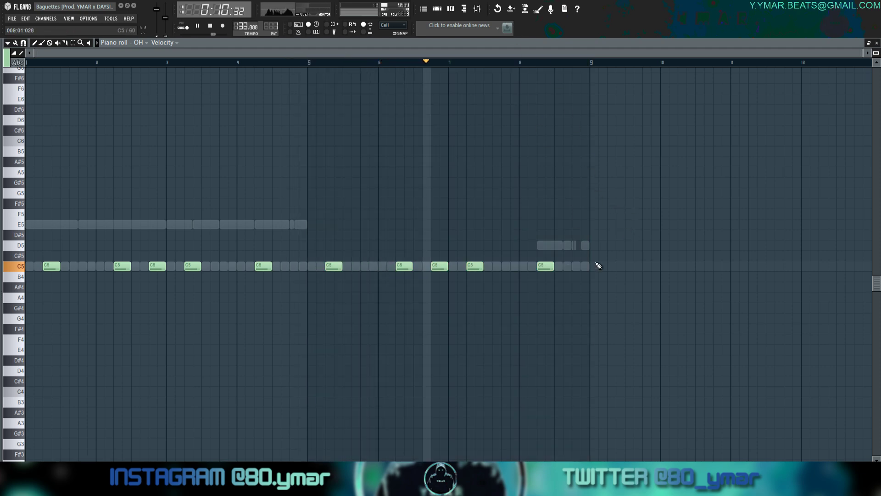
click(580, 266)
Review the OH channel's sample, miscellaneous and envelope settings, and move the OH channel above Kick.
click(444, 8)
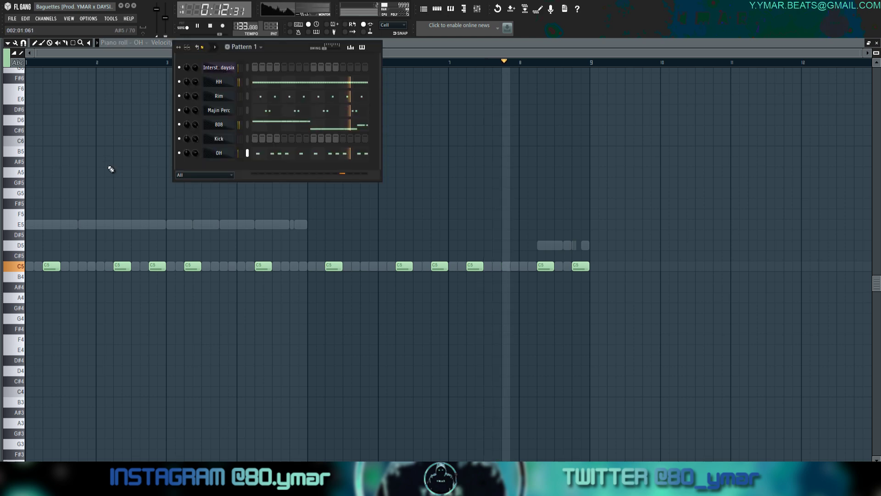
click(220, 155)
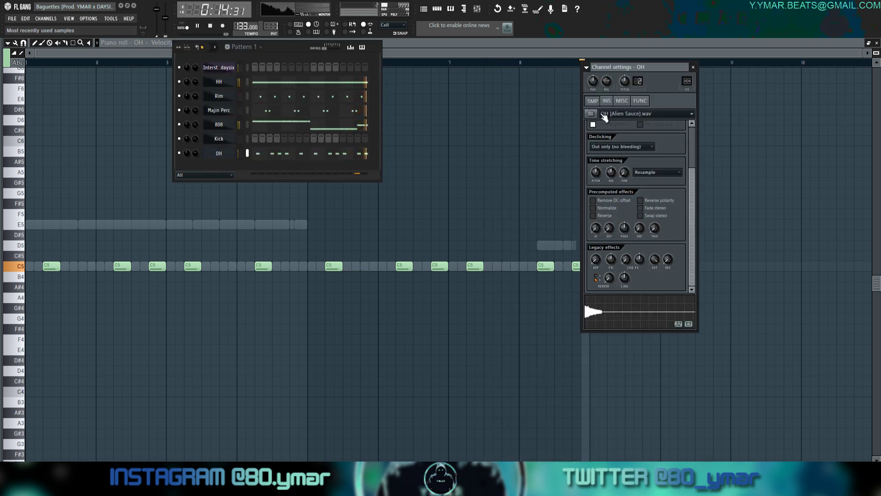
click(622, 100)
click(593, 101)
click(607, 100)
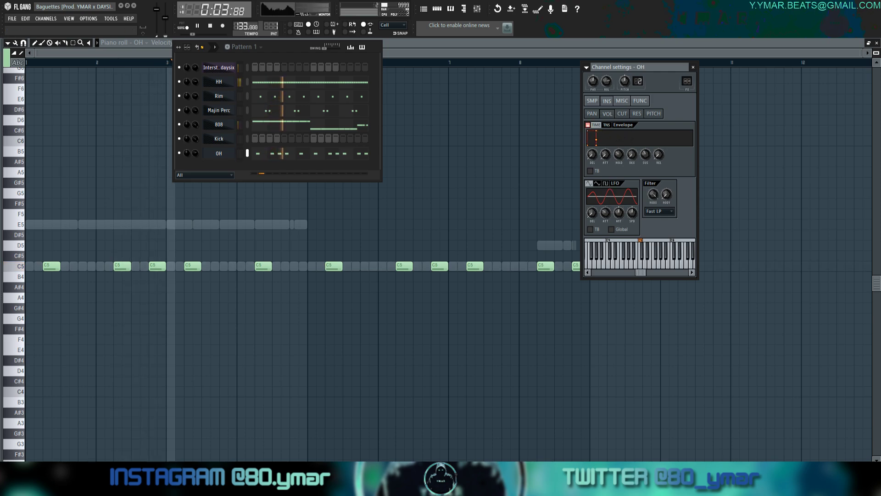
click(693, 67)
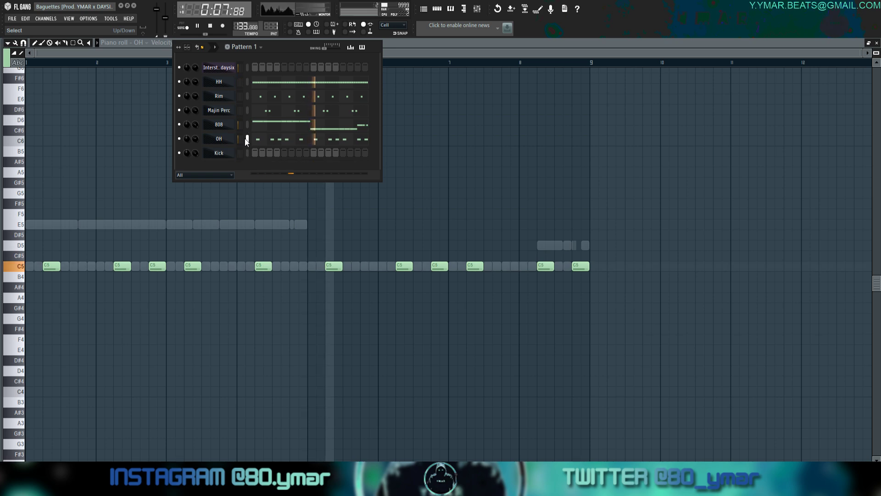
Add a one-beat open hat note on beat 4 of bar 4.
key(F6)
click(290, 267)
drag(294, 267, 303, 267)
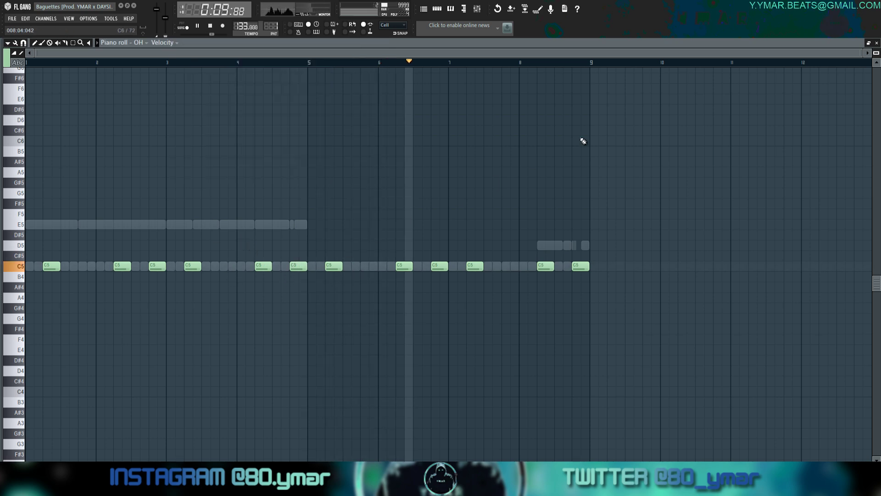
In the HH piano roll, split beat 2 of bar 1 into two short C5 hits followed by two short A#4 hits.
key(F6)
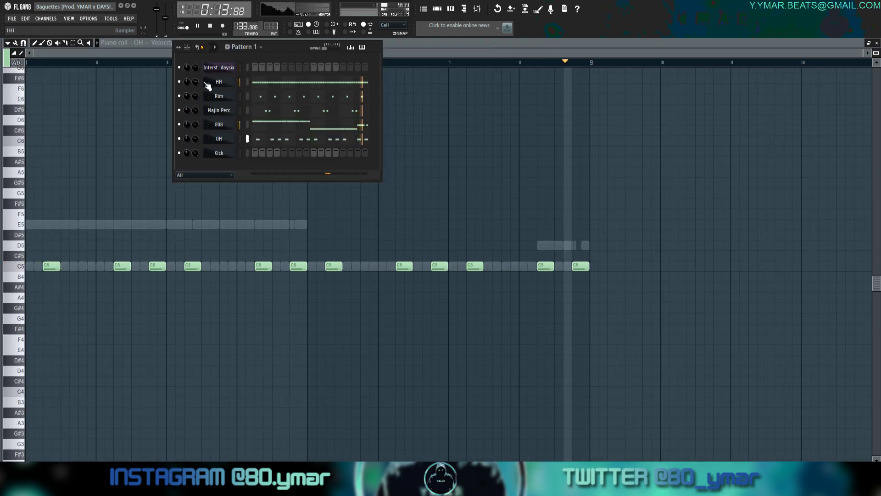
click(270, 83)
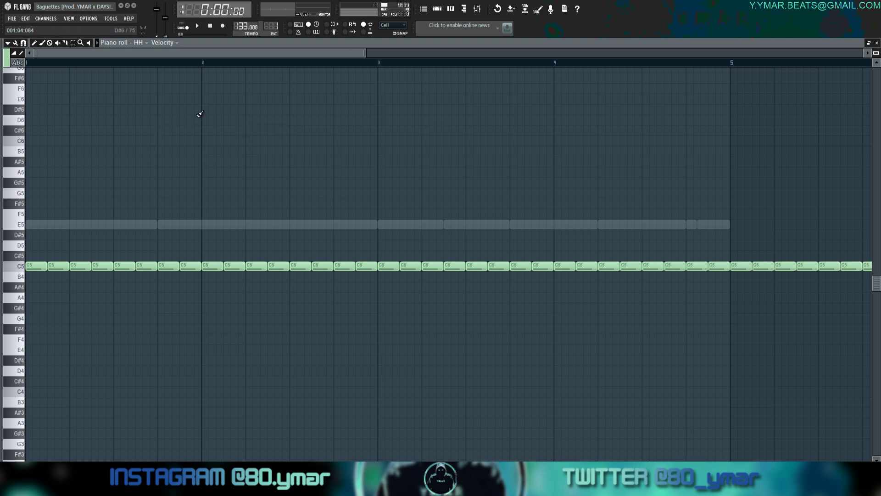
scroll(160, 150, up, 2)
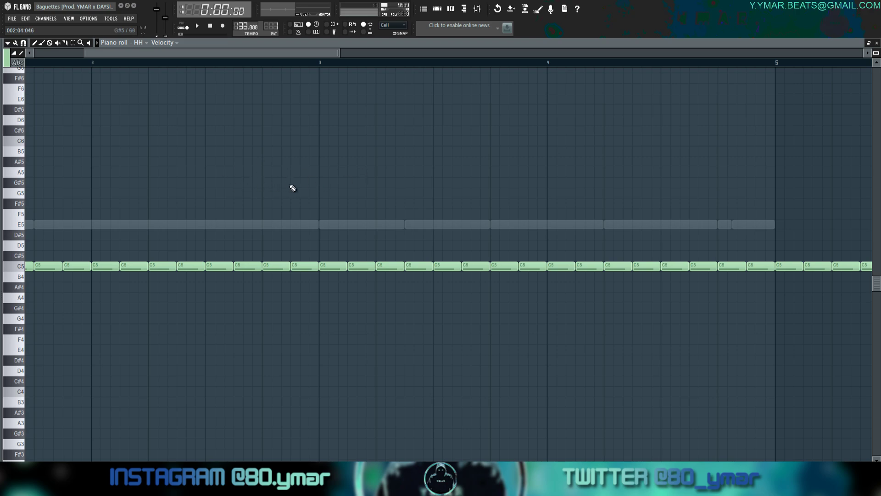
scroll(240, 196, down, 2)
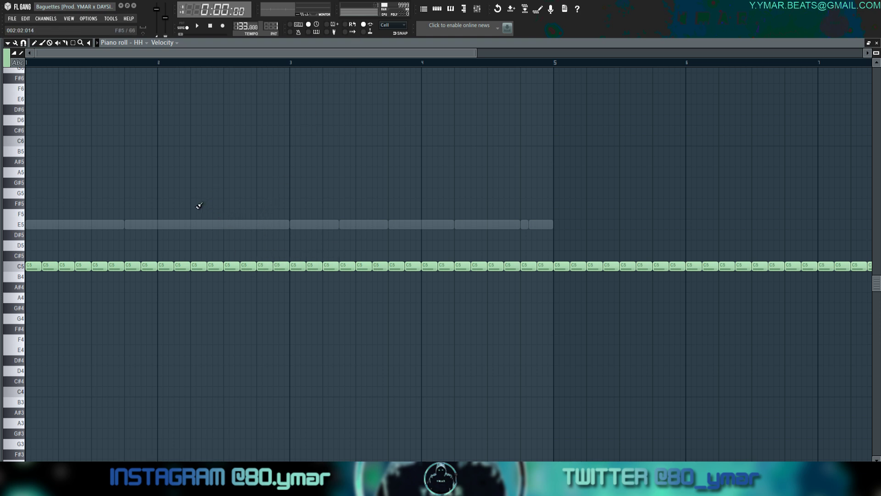
scroll(56, 260, up, 4)
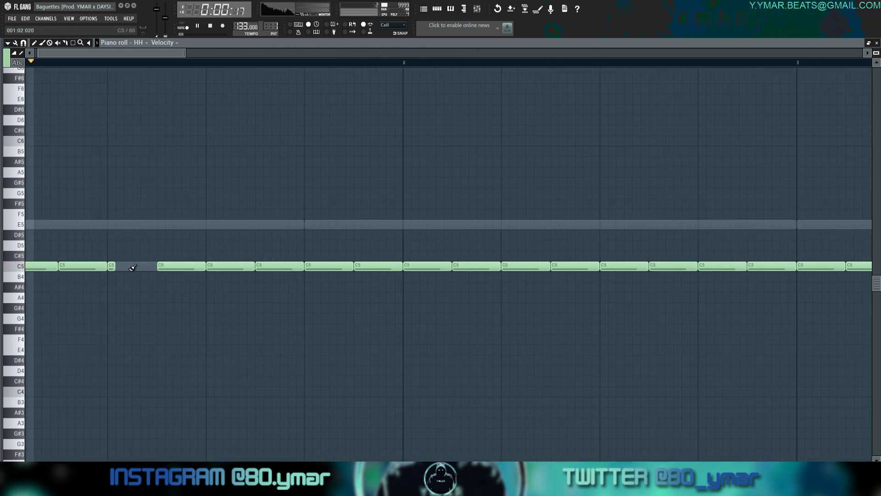
click(131, 268)
drag(177, 267, 164, 288)
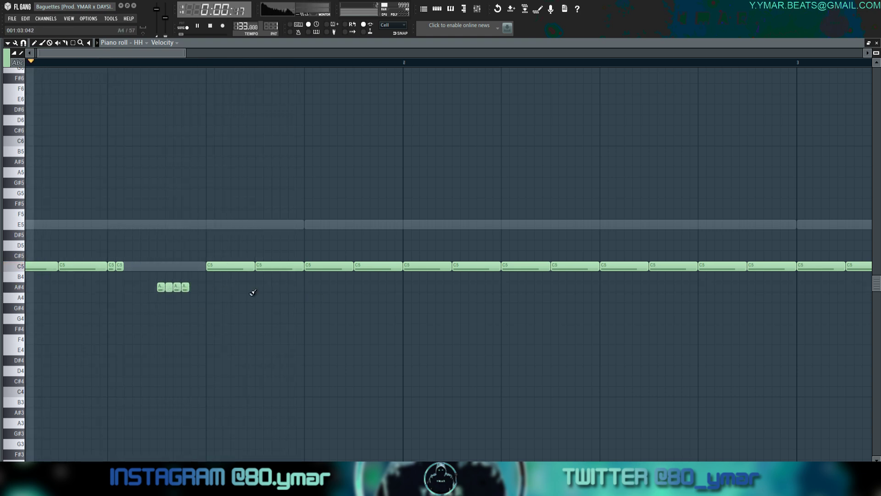
key(space)
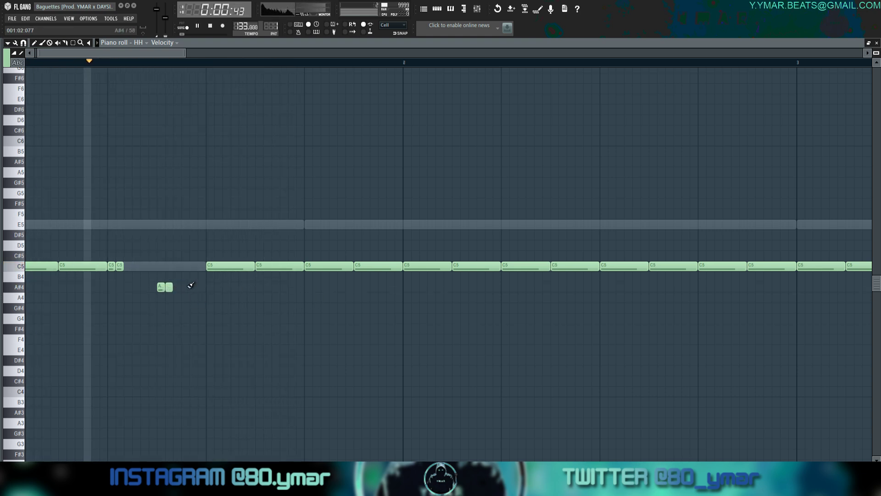
Build a C5 hi-hat roll on beat 4 of bar 1, with two short hits followed by four on the second half-beat.
drag(353, 264, 313, 264)
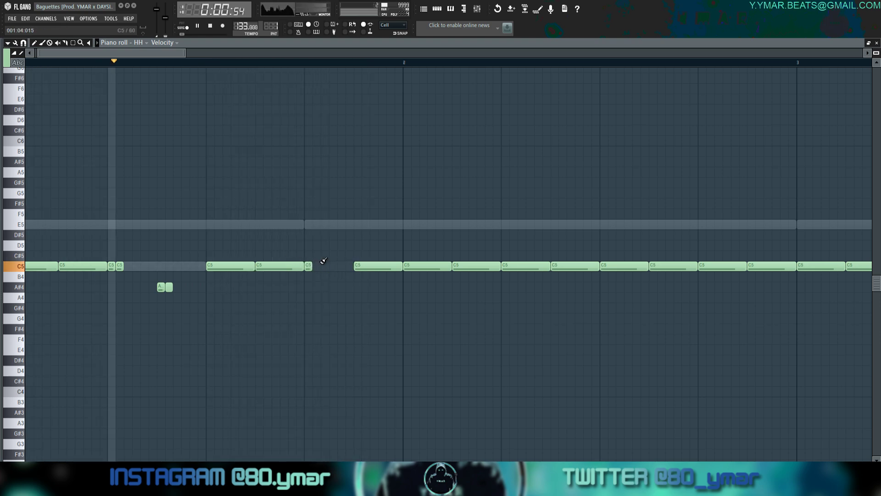
click(319, 264)
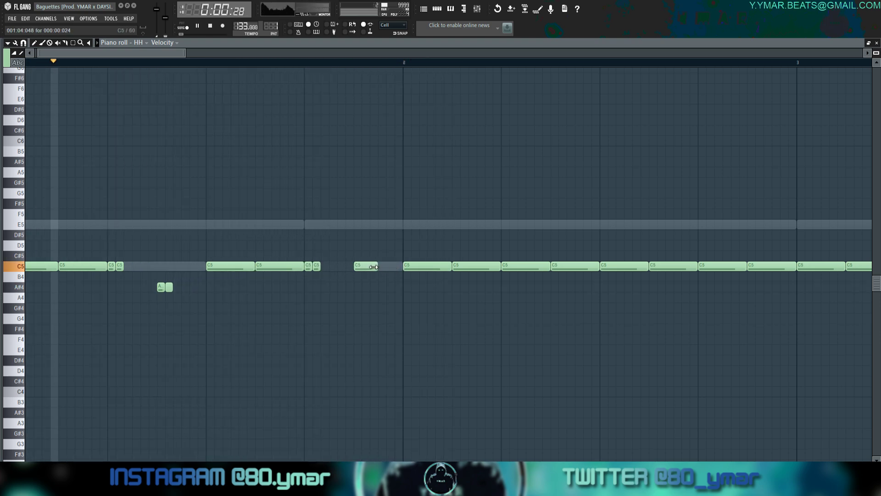
click(378, 267)
click(393, 266)
drag(374, 266, 360, 266)
right_click(395, 265)
right_click(379, 265)
click(367, 265)
click(374, 267)
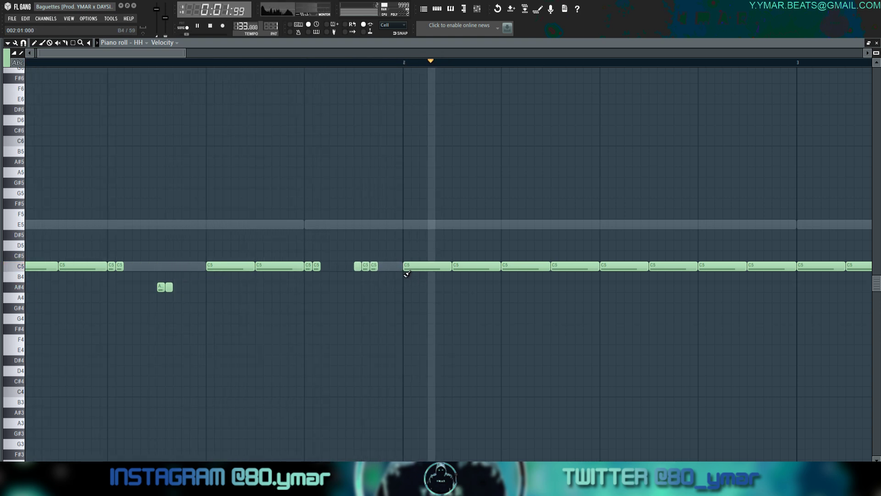
key(space)
drag(387, 312, 360, 266)
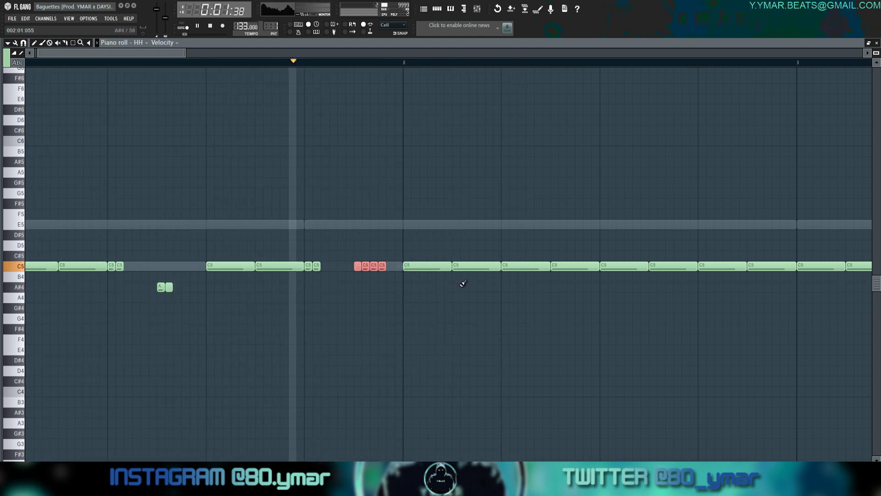
Build an A4 hi-hat roll on beat 2 of bar 2, with one short hit followed by four on the second half-beat.
scroll(488, 272, down, 2)
scroll(378, 280, up, 5)
key(space)
key(space)
click(420, 267)
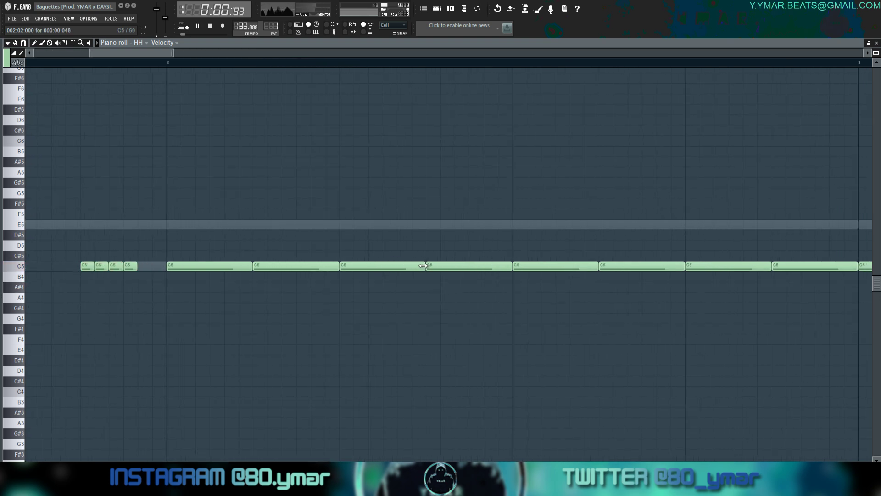
drag(347, 263, 347, 295)
drag(480, 265, 495, 293)
scroll(456, 299, down, 3)
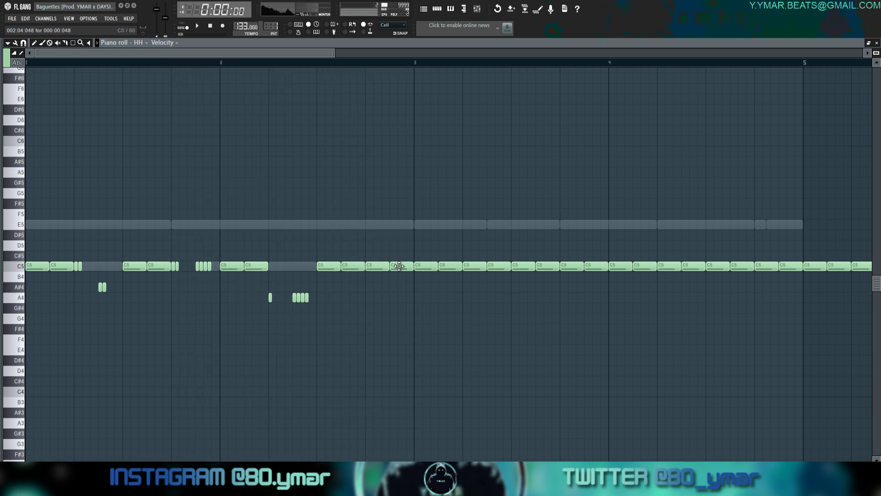
Shorten the hi-hat on beat 4 of bar 2 and split the half-beat hit after it into short hits.
scroll(397, 264, up, 3)
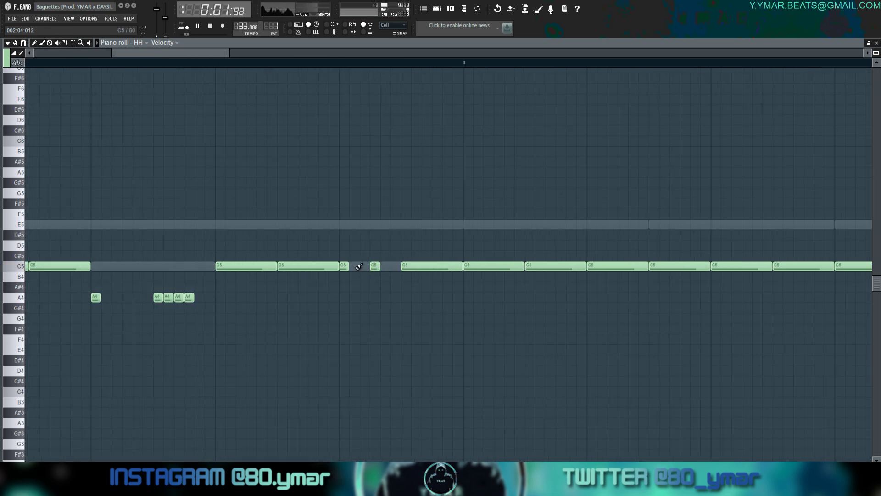
drag(348, 265, 359, 266)
right_click(376, 266)
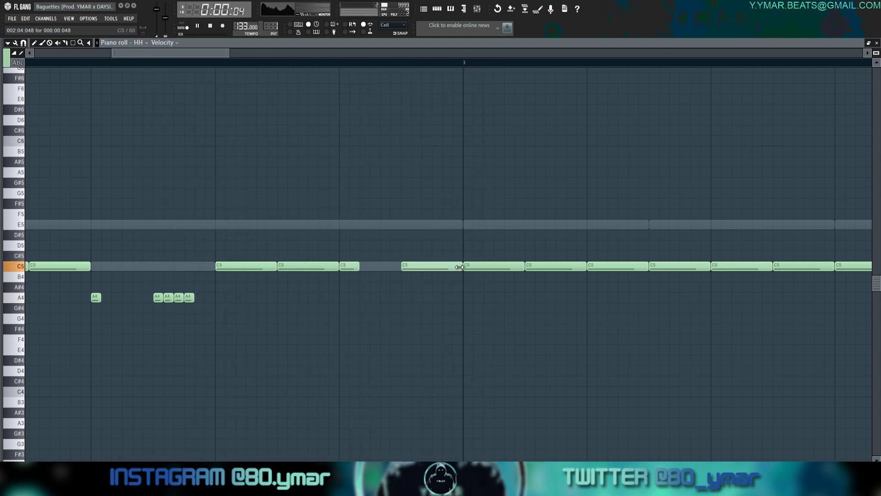
Apply Quick Legato to the edited hi-hats and replace those in bars 3–4 with a copy of bars 1–2.
scroll(427, 267, down, 6)
drag(541, 301, 278, 156)
key(Delete)
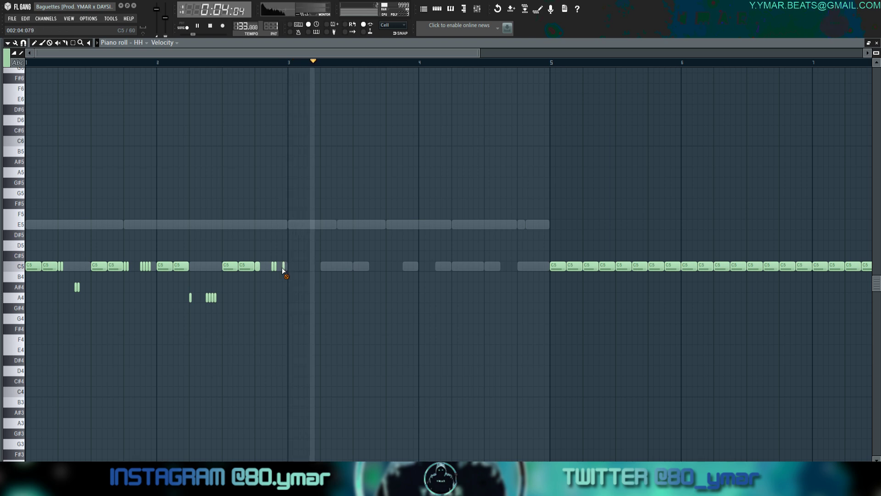
key(ctrl+l)
drag(384, 298, 360, 265)
key(Delete)
drag(311, 341, 29, 243)
key(ctrl+b)
key(ctrl+d)
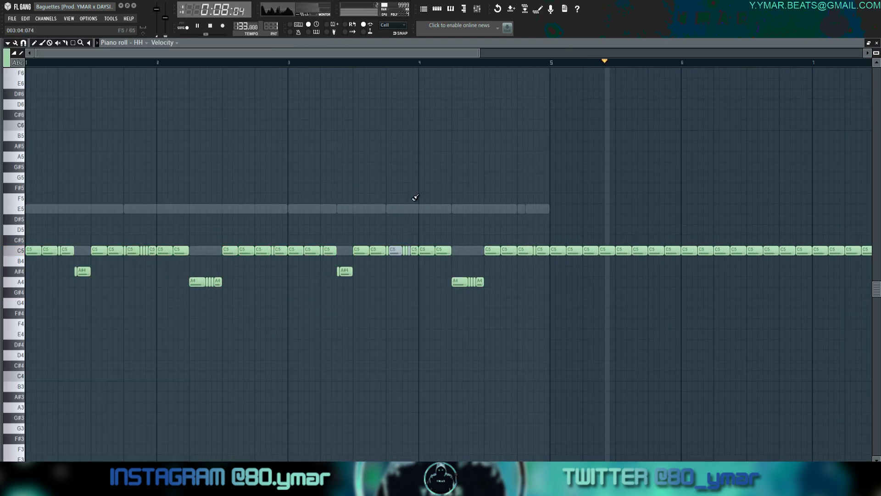
Raise the A#4 hi-hats in bar 1 two semitones to C5.
scroll(404, 225, up, 2)
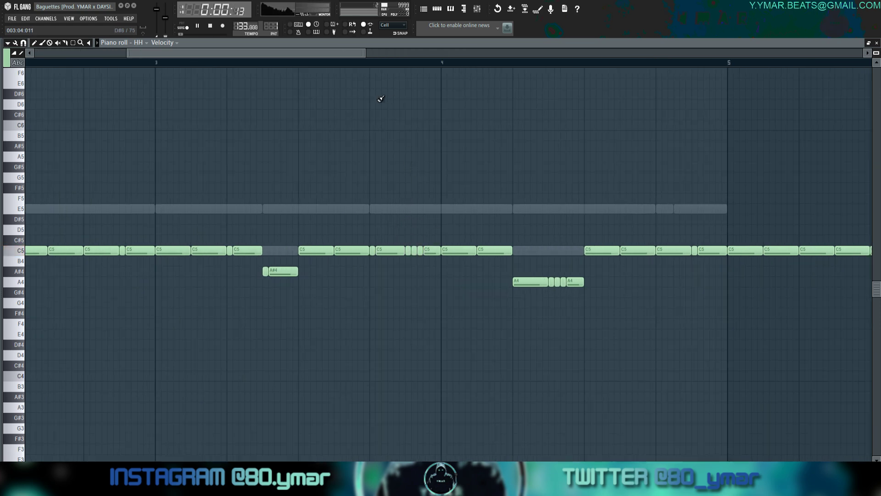
scroll(177, 97, down, 3)
scroll(184, 97, up, 2)
drag(165, 53, 28, 54)
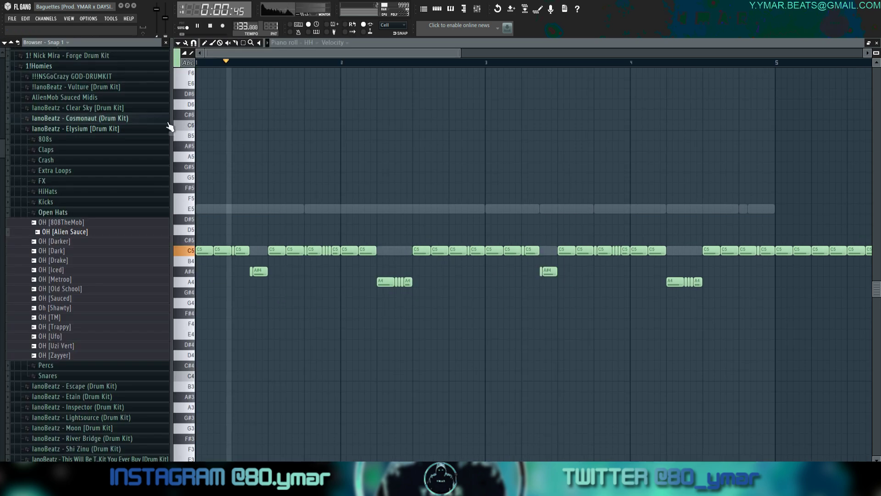
drag(142, 286, 92, 263)
key(Up)
key(Up)
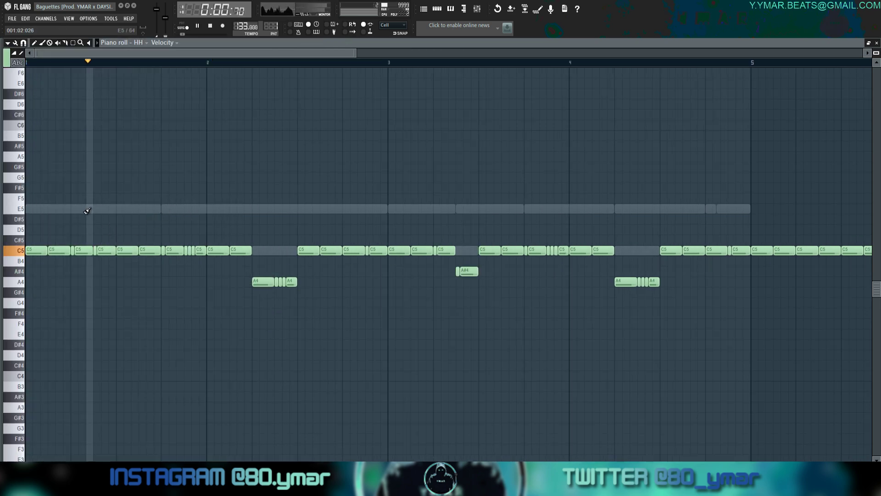
Turn the end of beat 2 in bar 1 into a roll of three short C5 hi-hats.
scroll(177, 247, up, 3)
mouse_move(170, 250)
mouse_down()
mouse_move(180, 250)
mouse_move(156, 252)
mouse_up()
right_click(179, 250)
right_click(155, 250)
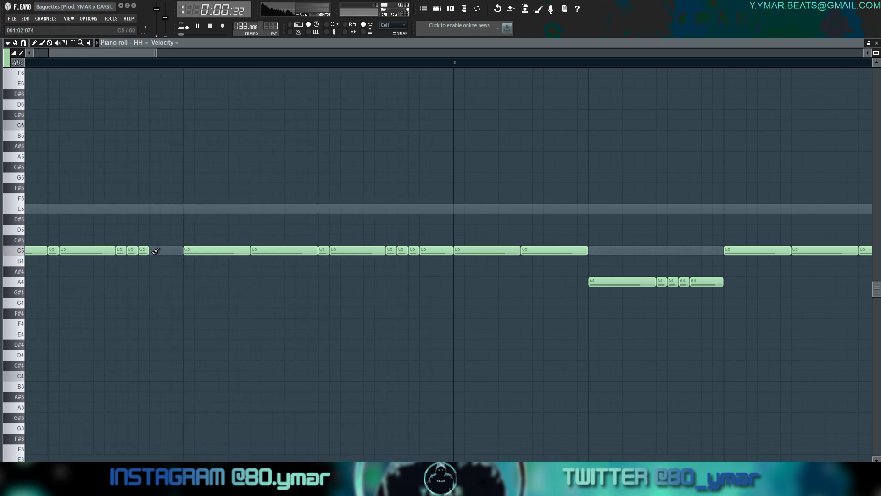
Replace the hi-hats in bars 3–4 with a fresh copy of bars 1–2 and close the gaps with Quick Legato.
scroll(274, 205, down, 2)
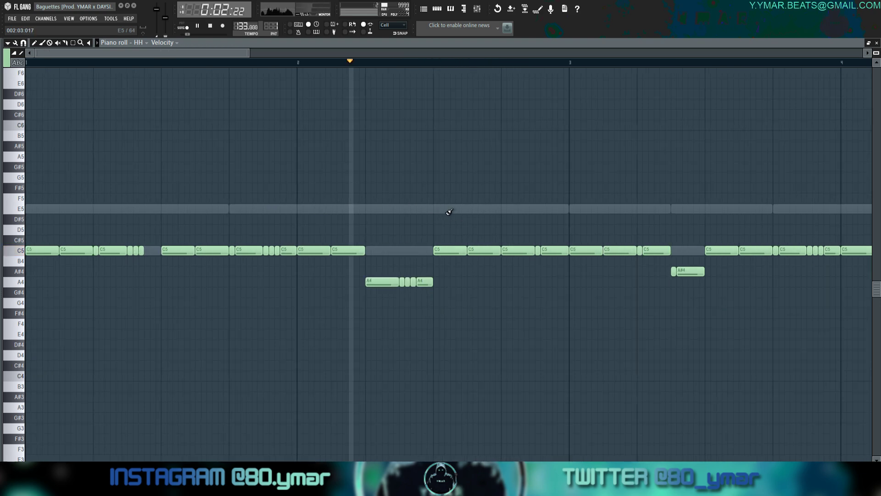
scroll(451, 211, down, 2)
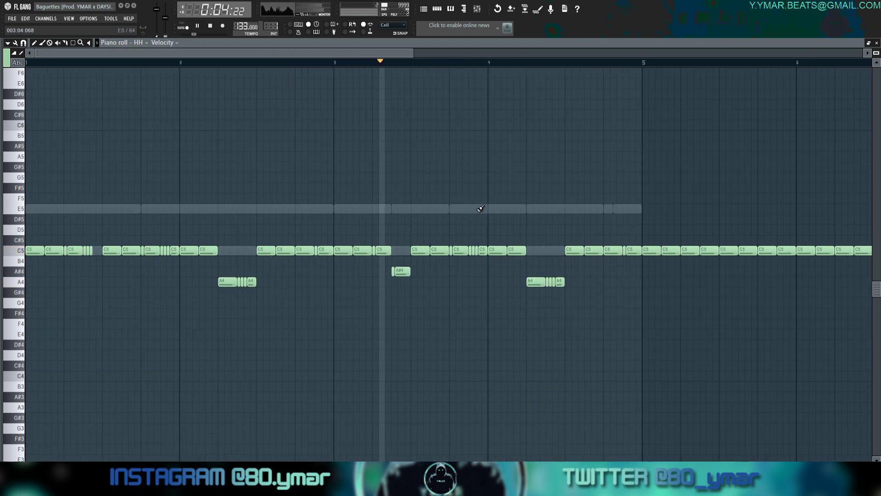
drag(388, 265, 406, 277)
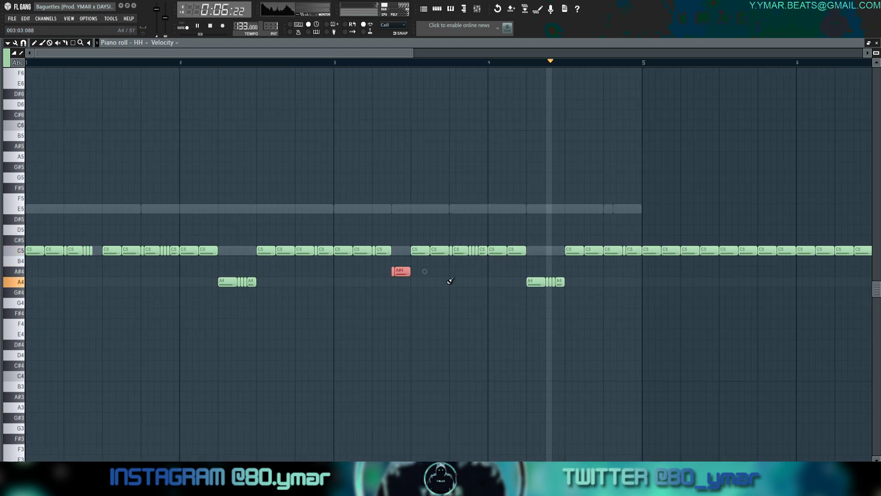
scroll(544, 304, down, 1)
drag(591, 271, 317, 88)
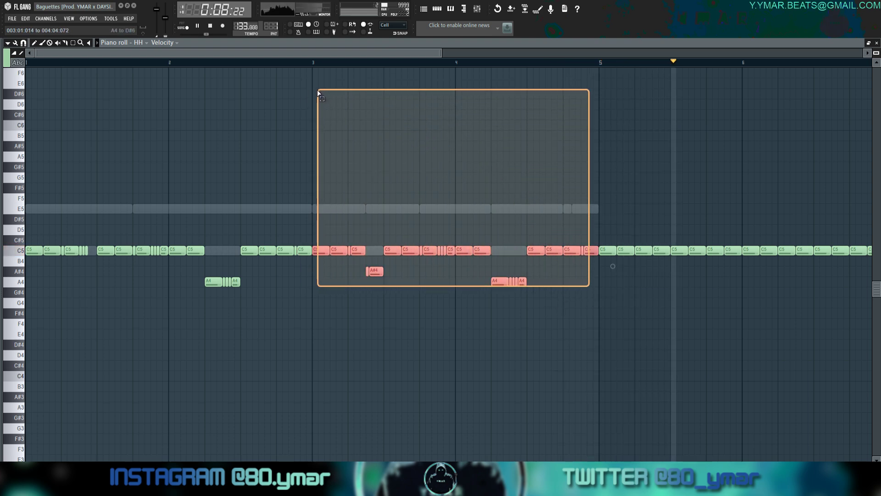
key(Delete)
drag(390, 349, 35, 198)
key(ctrl+b)
ctrl+click(601, 210)
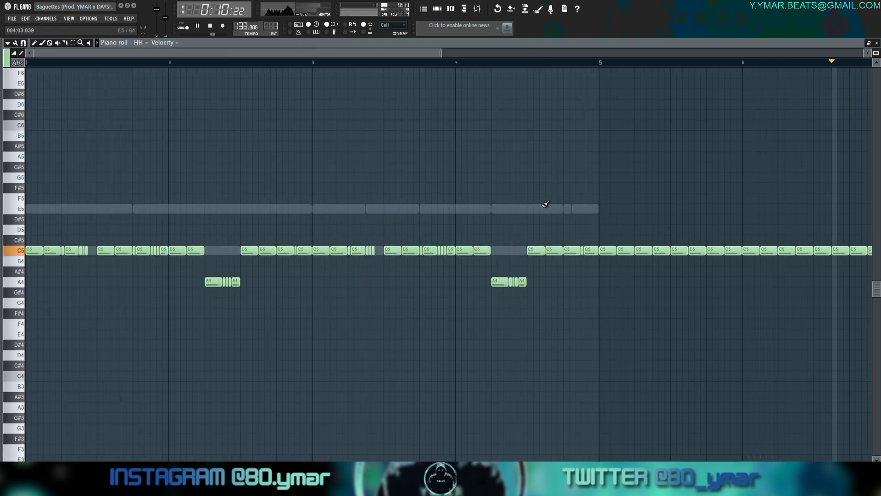
key(ctrl+l)
Delete all the hi-hat notes in bars 5–8.
scroll(720, 314, down, 3)
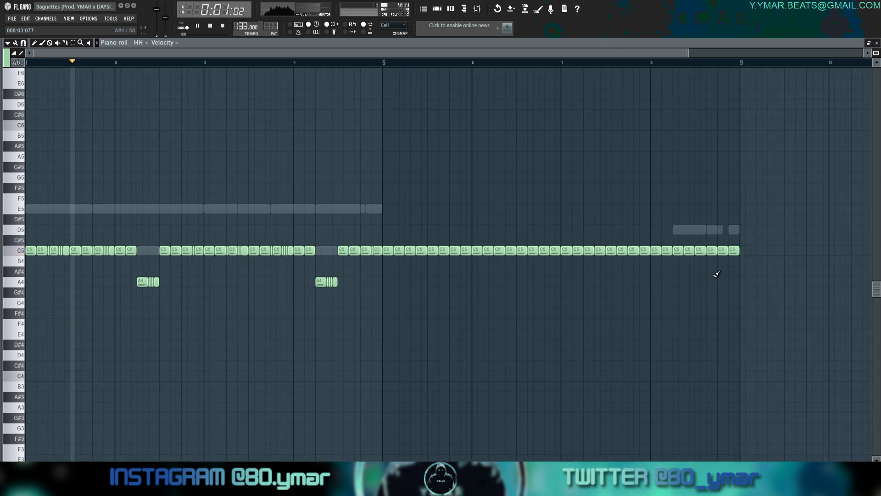
drag(767, 285, 389, 112)
key(Delete)
key(space)
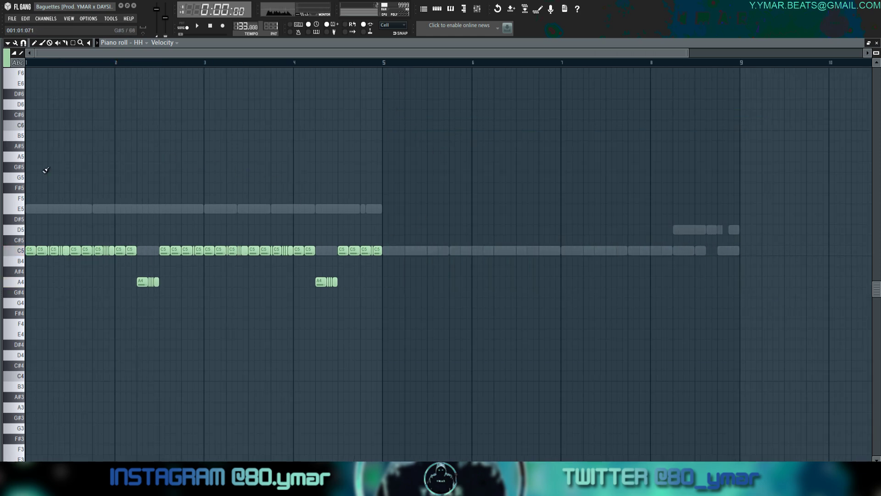
Try changing the roll on the last half-beat of bar 1 to three short A4 hi-hats.
scroll(45, 166, up, 3)
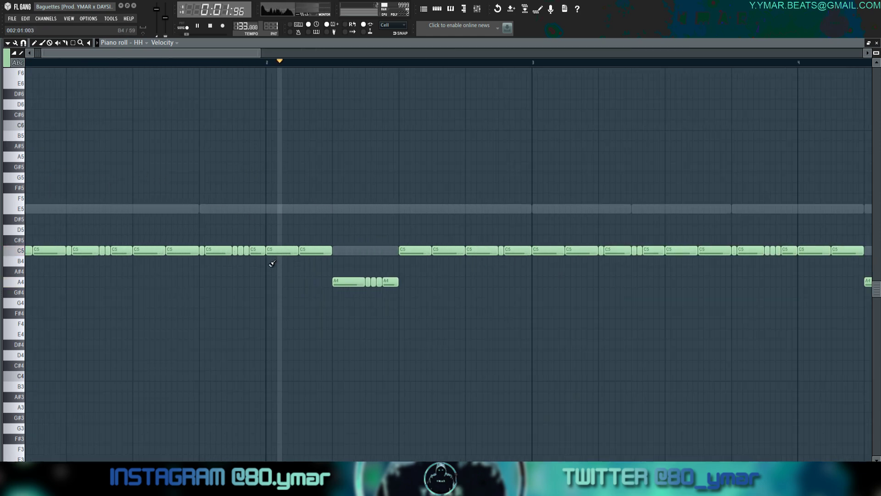
scroll(249, 251, up, 2)
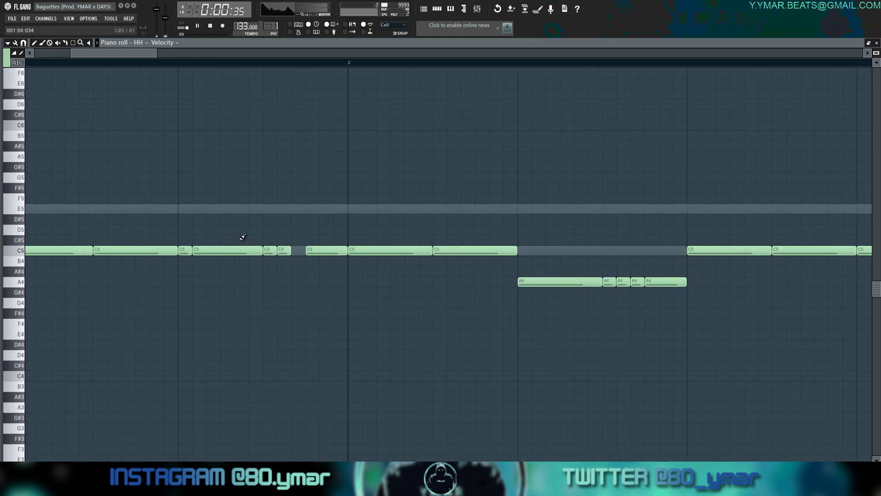
right_click(310, 250)
drag(270, 250, 291, 282)
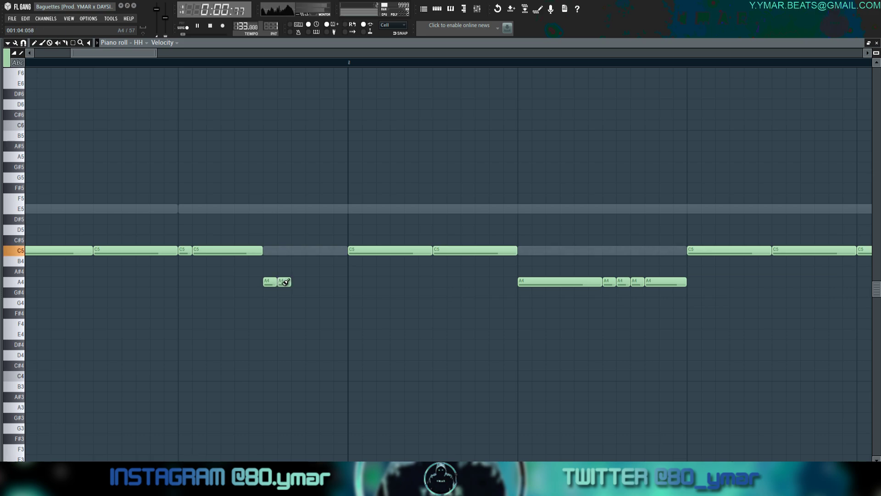
click(298, 282)
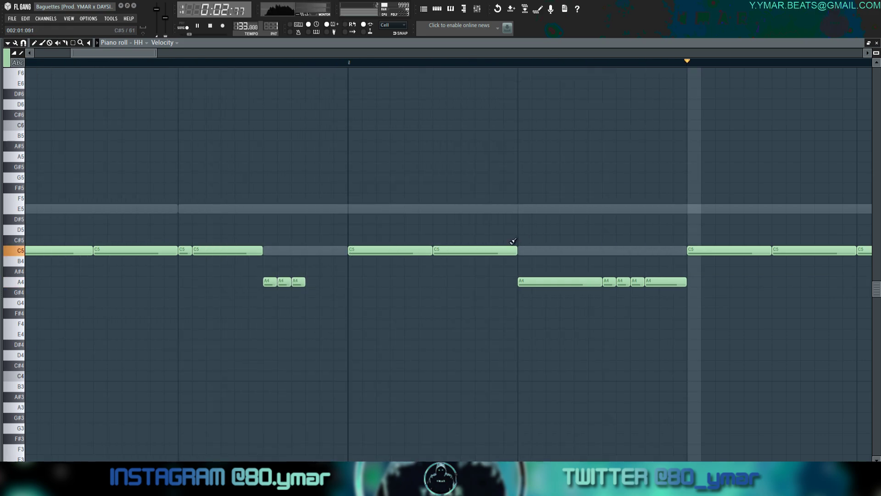
Replace the A4 roll at the end of bar 1 with a single half-beat C5 hi-hat.
drag(321, 294, 222, 274)
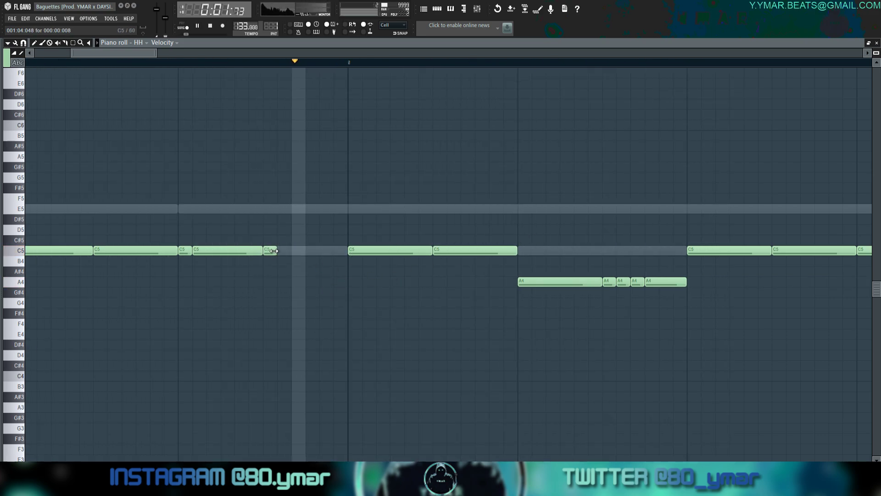
click(270, 250)
Turn the second half-beat of bar 2 into a roll of eight short C5 hi-hats.
scroll(446, 239, down, 4)
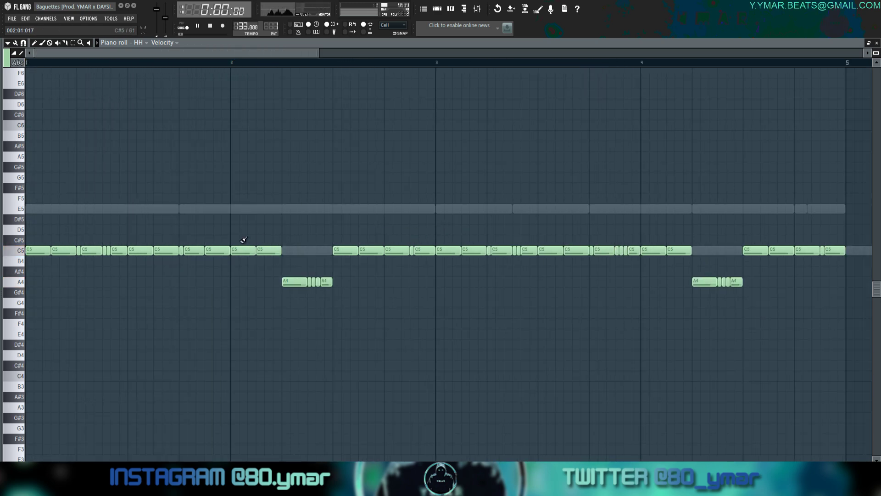
scroll(271, 246, up, 6)
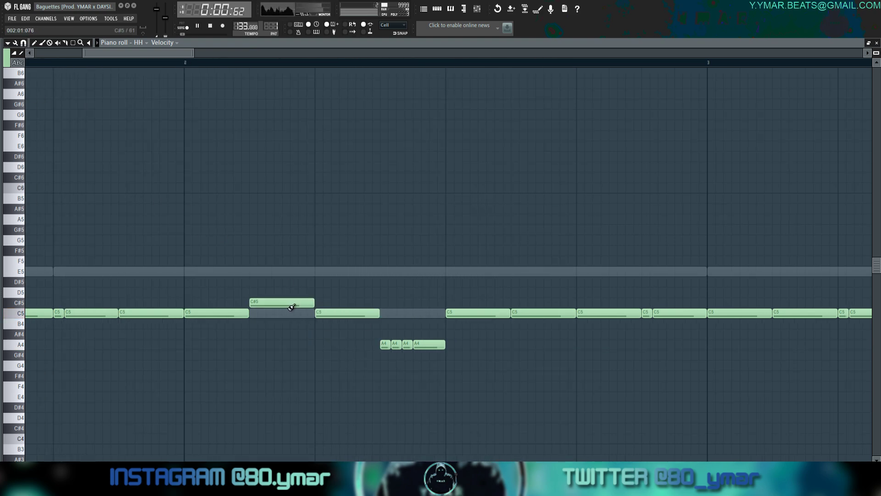
drag(312, 317, 256, 316)
scroll(316, 317, up, 3)
mouse_move(197, 317)
mouse_down()
mouse_move(305, 318)
mouse_move(157, 258)
mouse_up()
drag(358, 305, 185, 313)
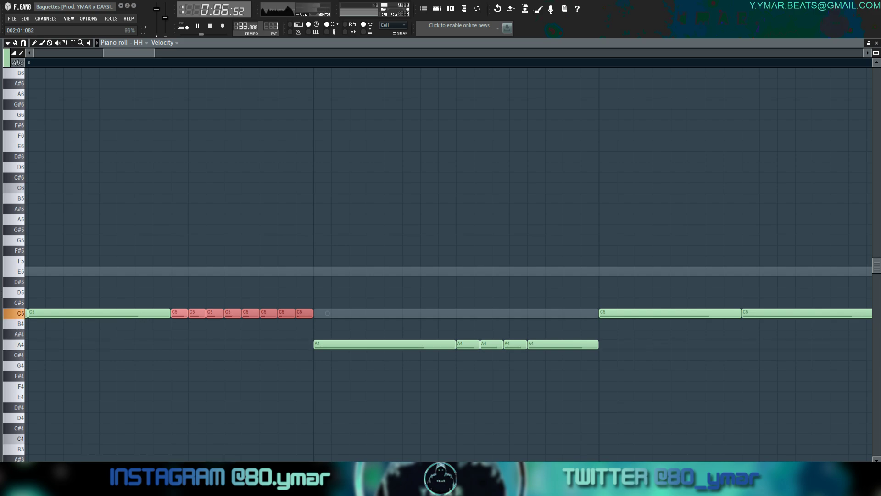
Fade the velocities of the eight-note C5 roll in bar 2 steadily downward, then deselect the notes.
drag(272, 464, 269, 279)
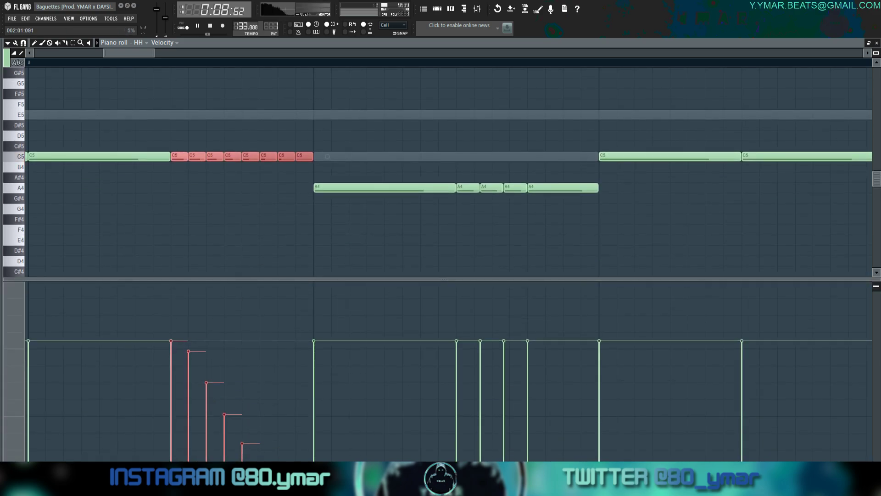
ctrl+click(294, 134)
scroll(294, 133, down, 5)
drag(274, 279, 258, 464)
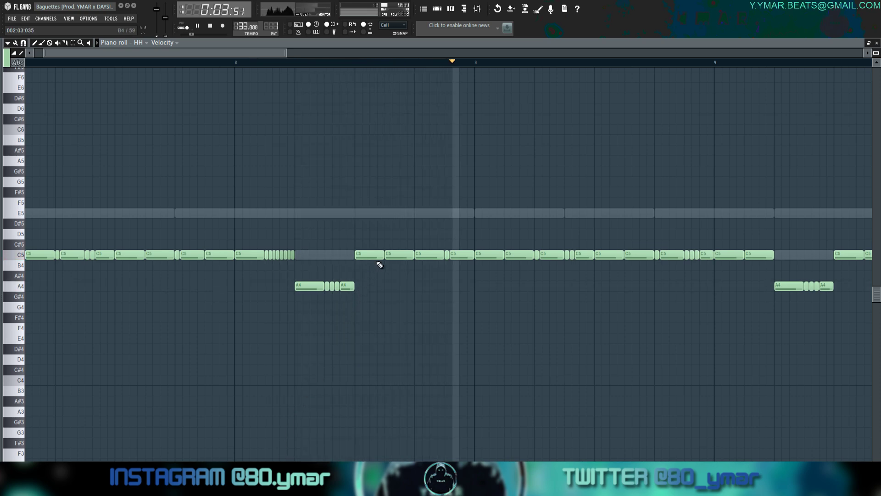
Duplicate the hi-hat pattern of bars 1–4 into bars 5–8.
scroll(528, 235, down, 2)
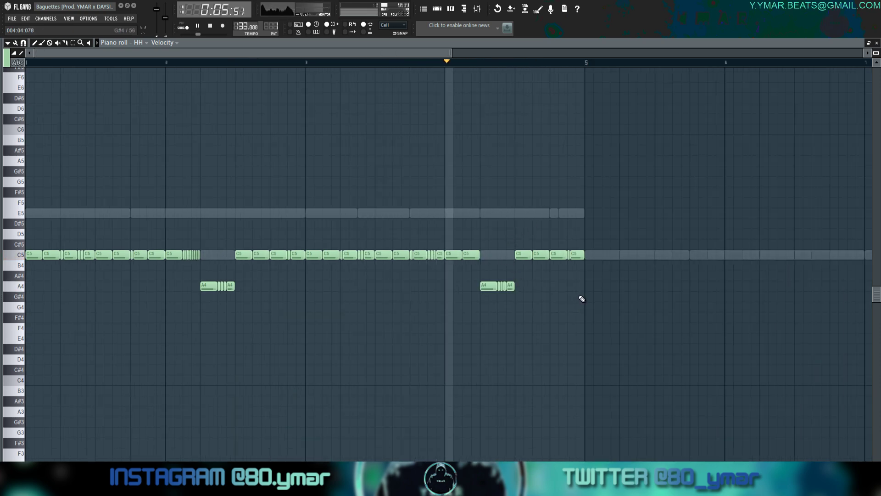
key(ctrl+b)
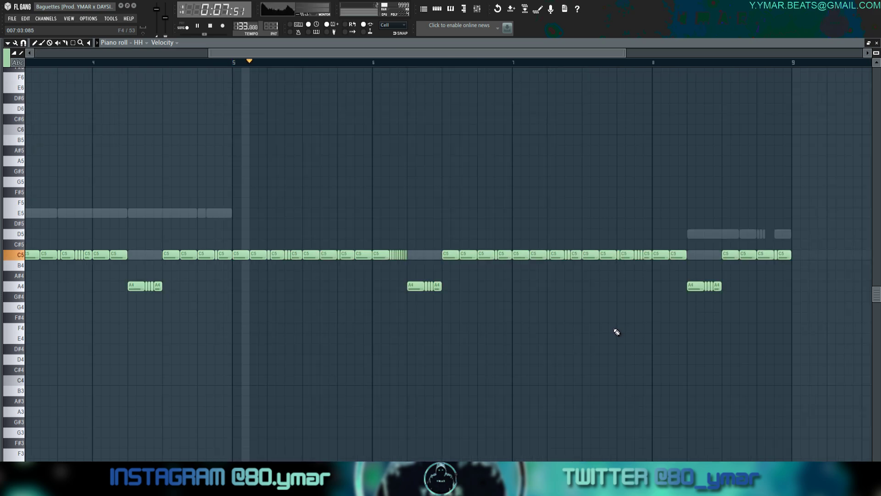
scroll(487, 328, down, 2)
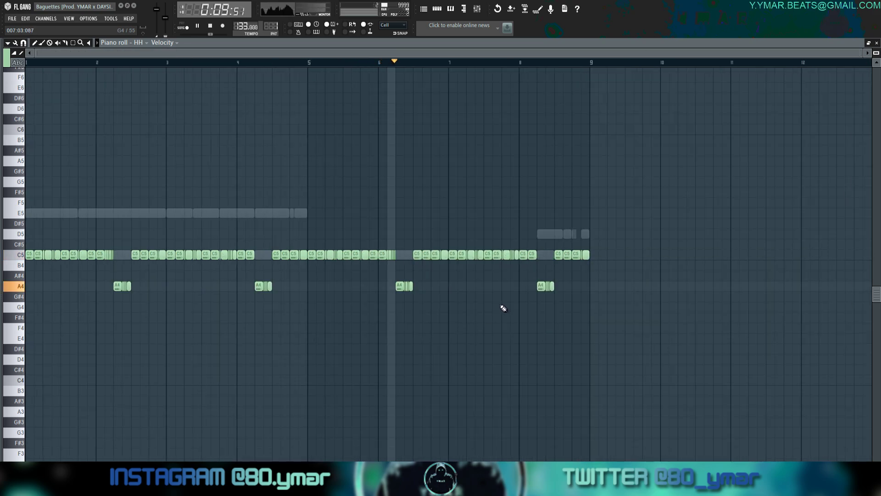
Replace the hi-hats in beats 3–4 of bar 8 with a descending roll of note pairs on C5, B4, A#4, G#4, G4 and F#4.
scroll(509, 284, up, 2)
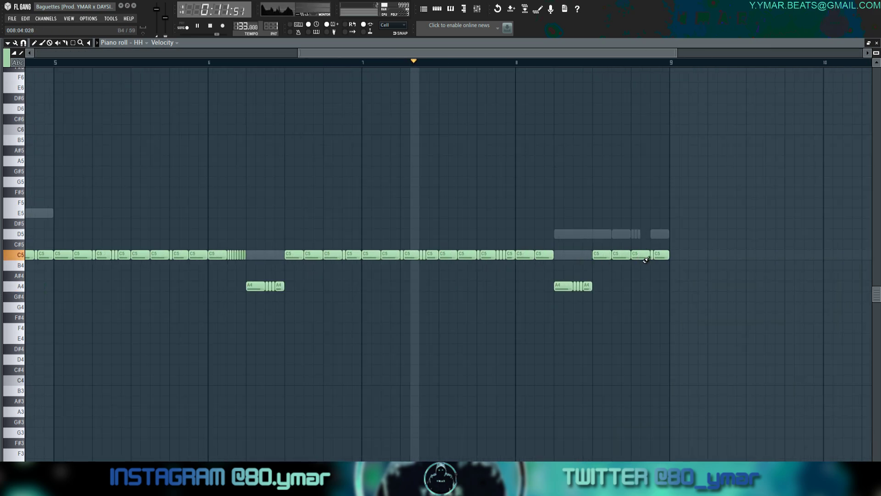
right_click(664, 257)
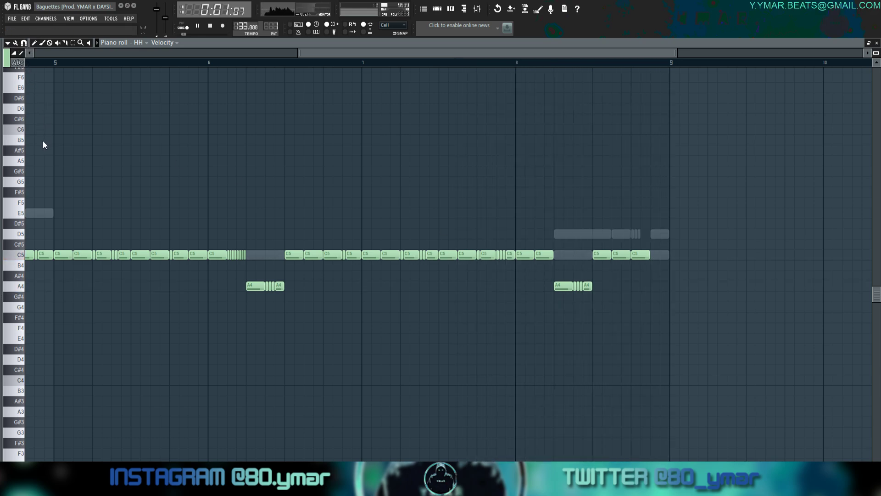
scroll(591, 248, up, 3)
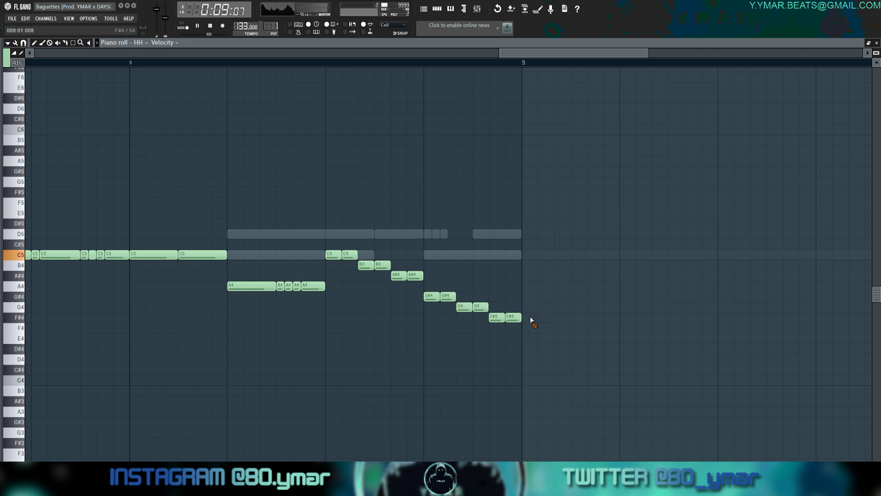
scroll(533, 316, down, 4)
scroll(642, 174, up, 4)
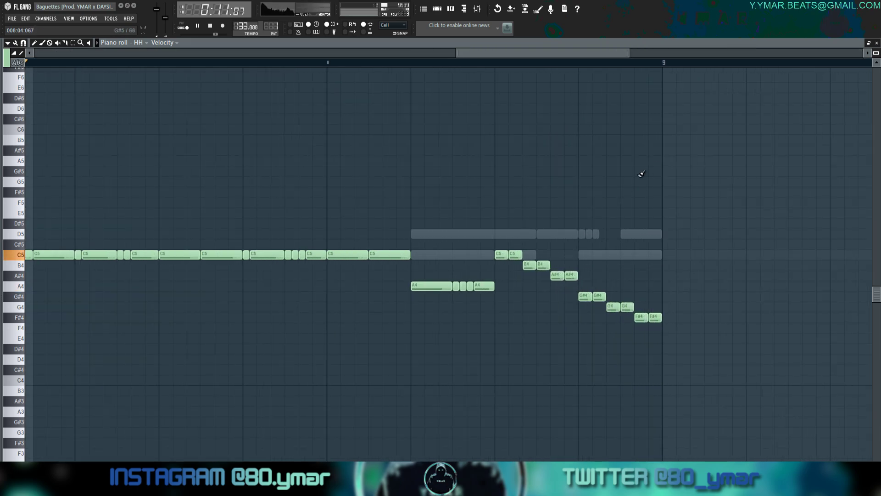
Fade the velocities of the descending hi-hat roll in bar 8 downward and play it back from bar 8.
drag(701, 345, 515, 186)
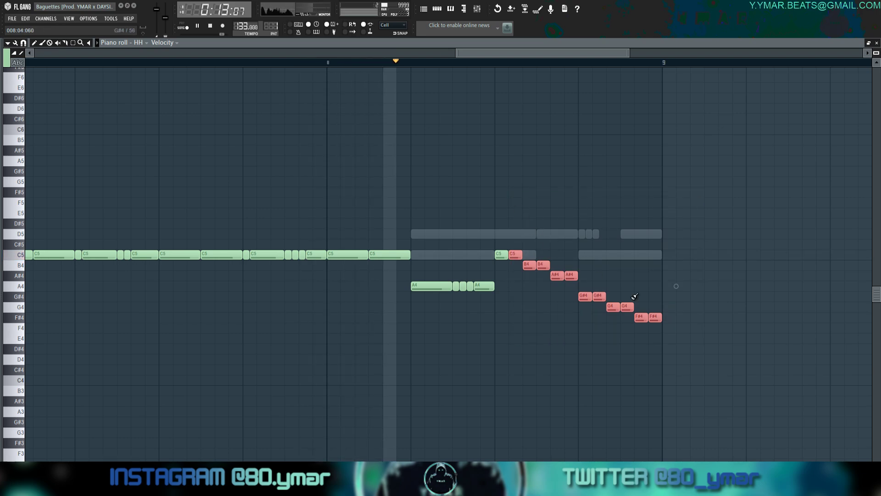
ctrl+click(639, 177)
scroll(635, 172, down, 2)
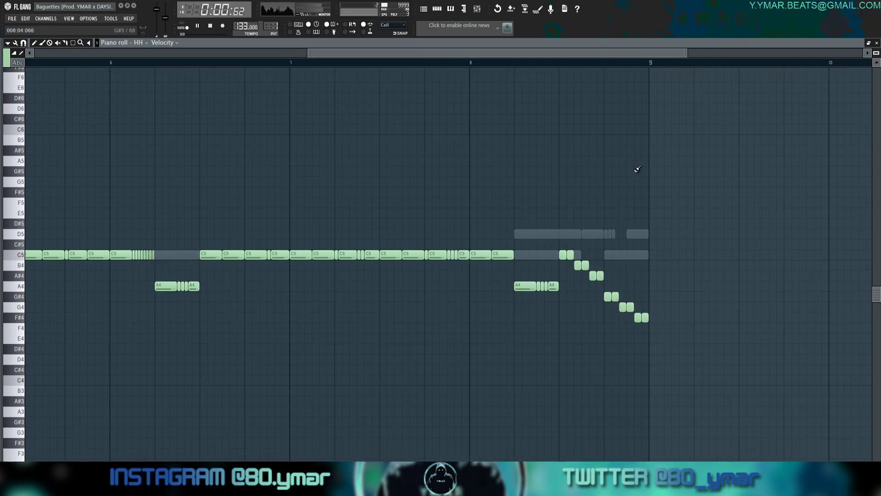
scroll(639, 275, up, 1)
drag(538, 353, 400, 207)
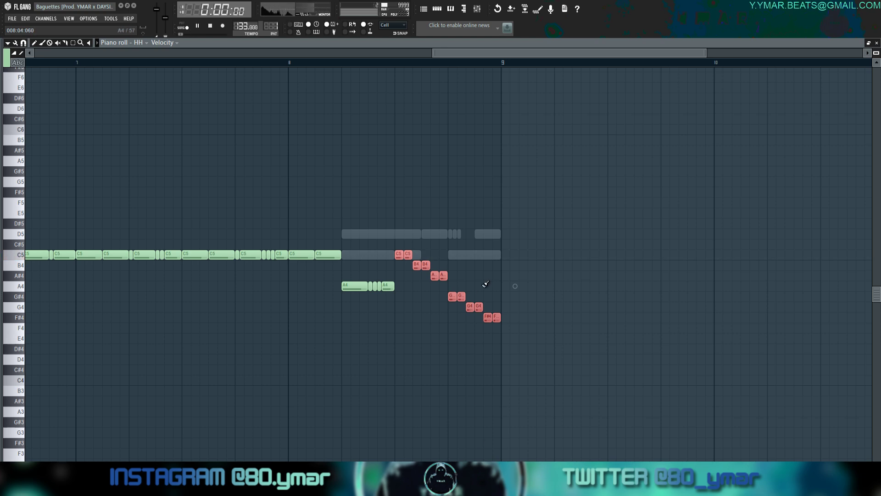
scroll(516, 286, up, 3)
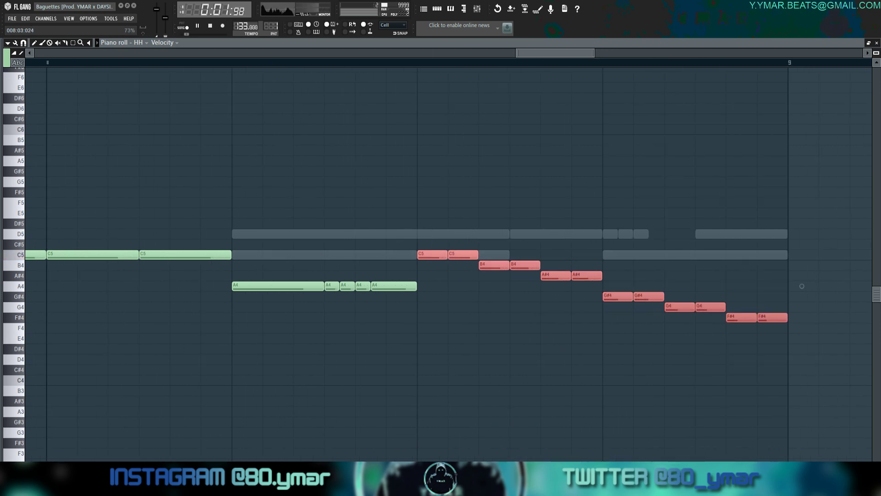
scroll(655, 346, down, 3)
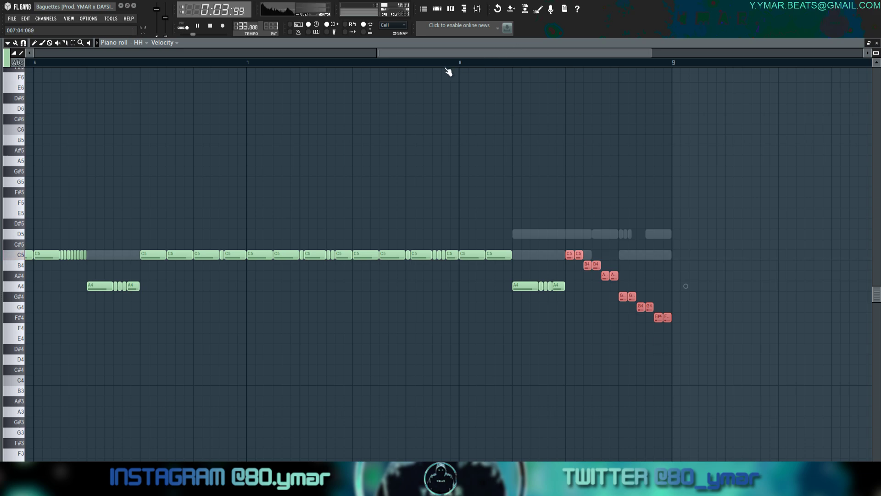
drag(448, 72, 463, 70)
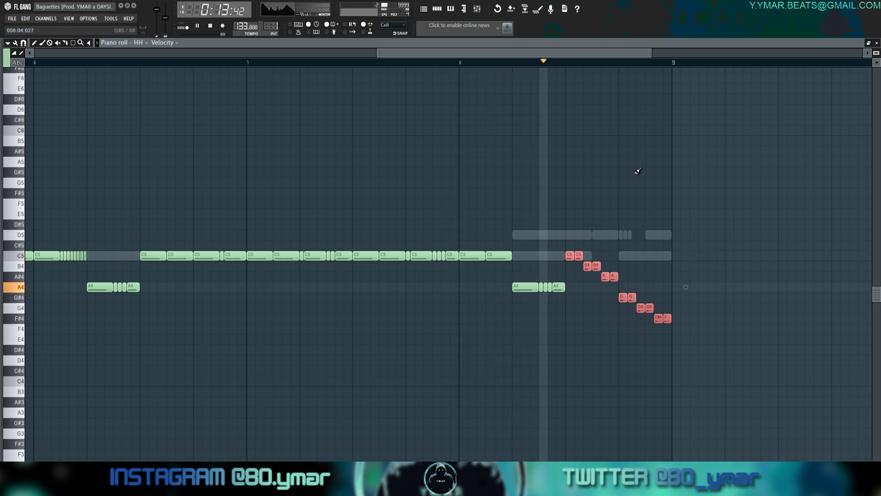
scroll(683, 301, up, 3)
key(space)
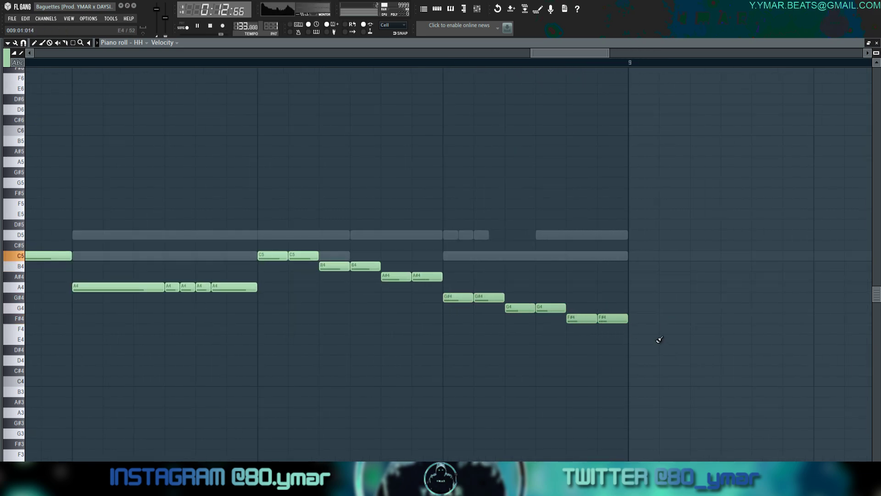
Delete the G#4, G4 and F#4 hi-hat pairs from the last beat of bar 8.
drag(651, 343, 326, 209)
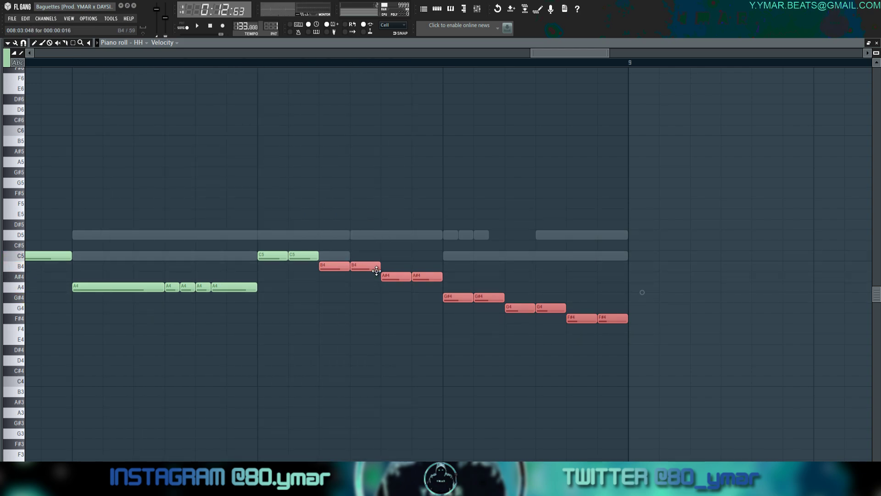
drag(659, 344, 478, 275)
key(Delete)
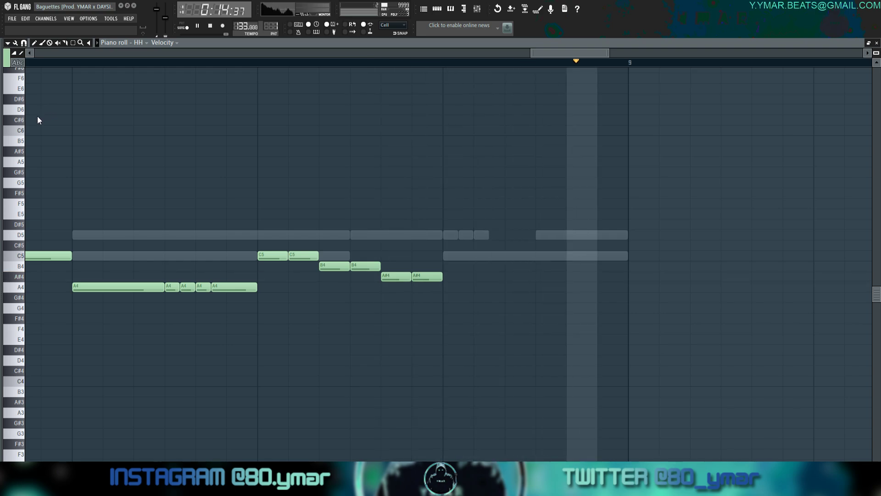
Place two short C5 hi-hats at the start of bar 8's last beat and four short A4 hi-hats from its midpoint.
drag(453, 252, 466, 256)
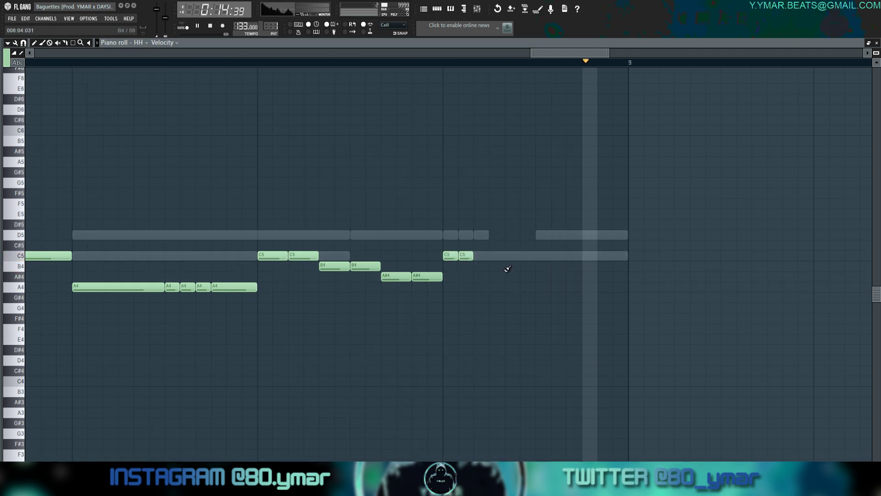
click(542, 255)
click(561, 287)
drag(544, 256, 542, 283)
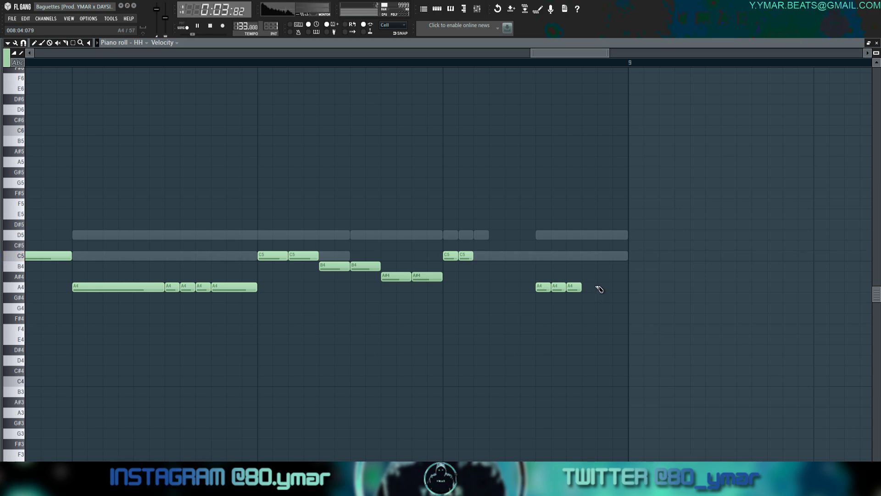
click(590, 287)
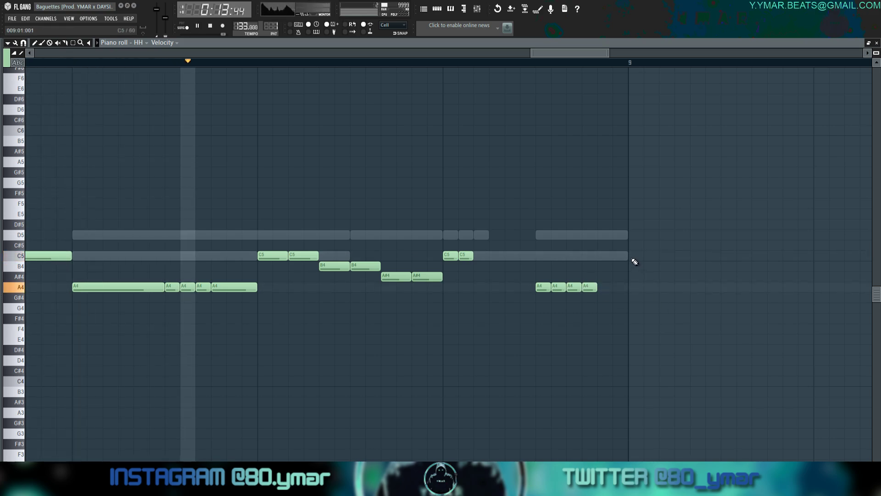
key(space)
key(space)
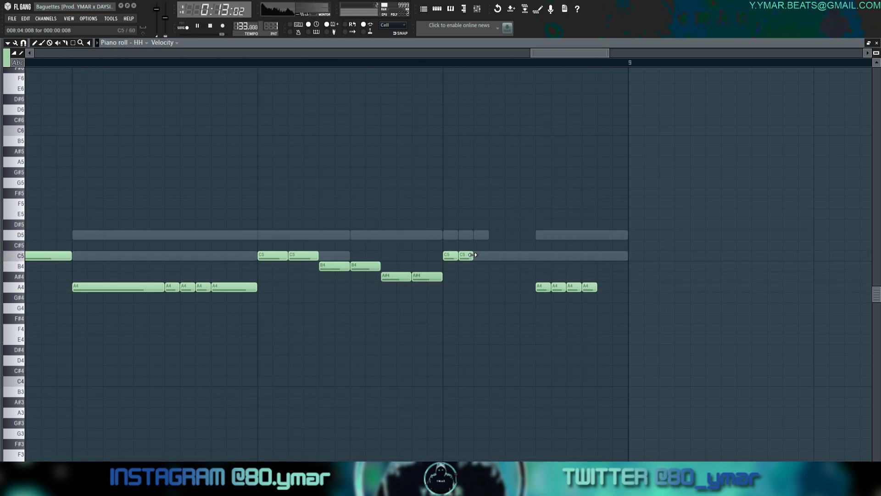
Add a third short C5 hi-hat on bar 8's last beat and lower both short-note groups there to G4.
click(478, 255)
ctrl+drag(504, 256, 460, 308)
key(space)
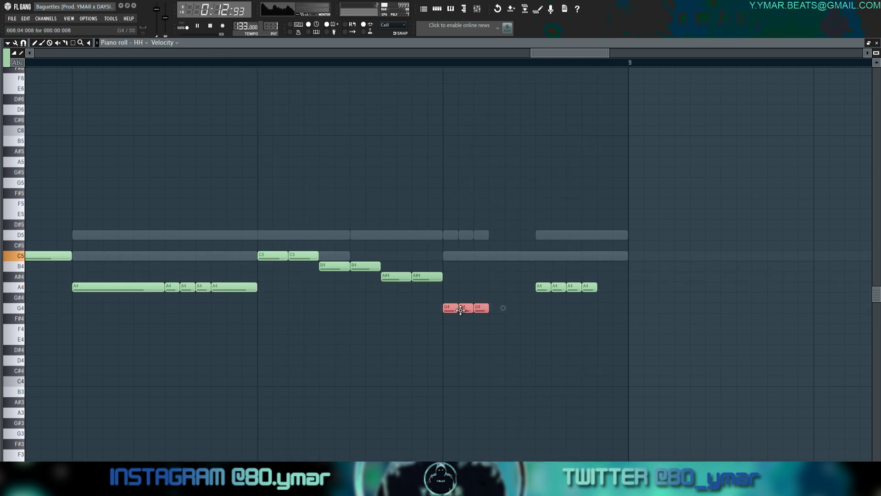
click(566, 222)
key(space)
ctrl+drag(602, 309, 511, 255)
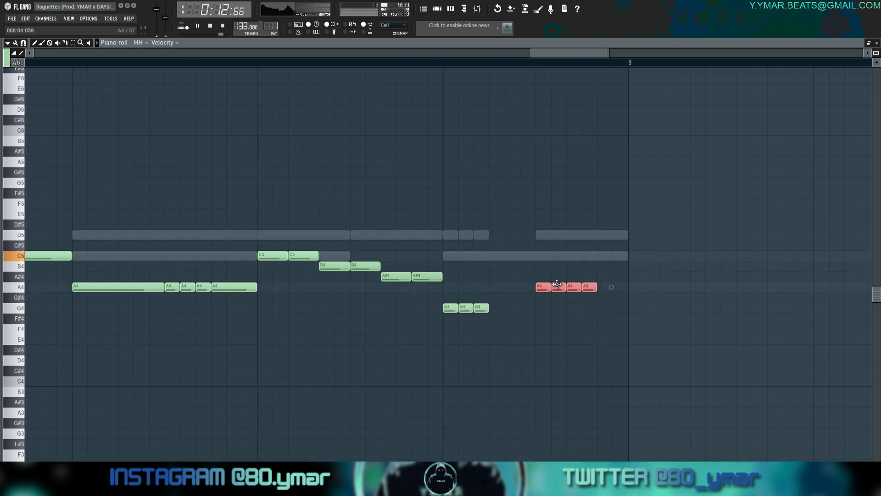
drag(555, 286, 555, 308)
Keep only the first G4 at the start of bar 8's last beat and lengthen the final G4 to the bar's end.
right_click(482, 308)
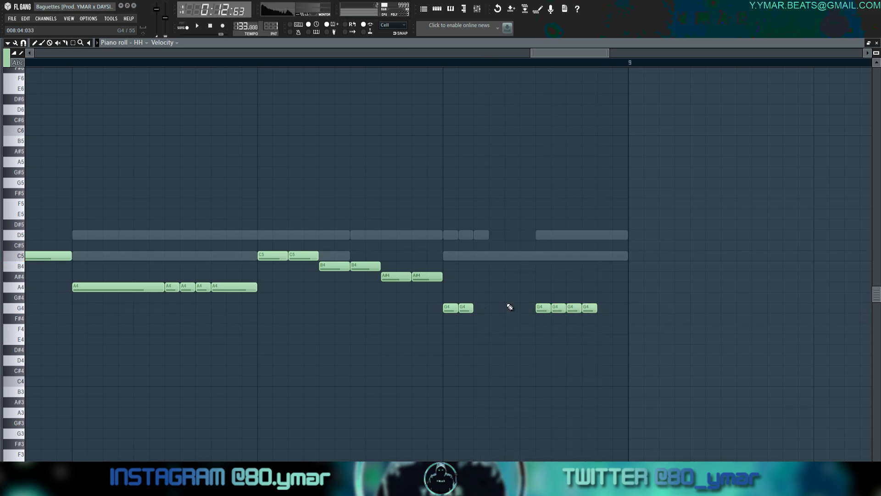
right_click(466, 306)
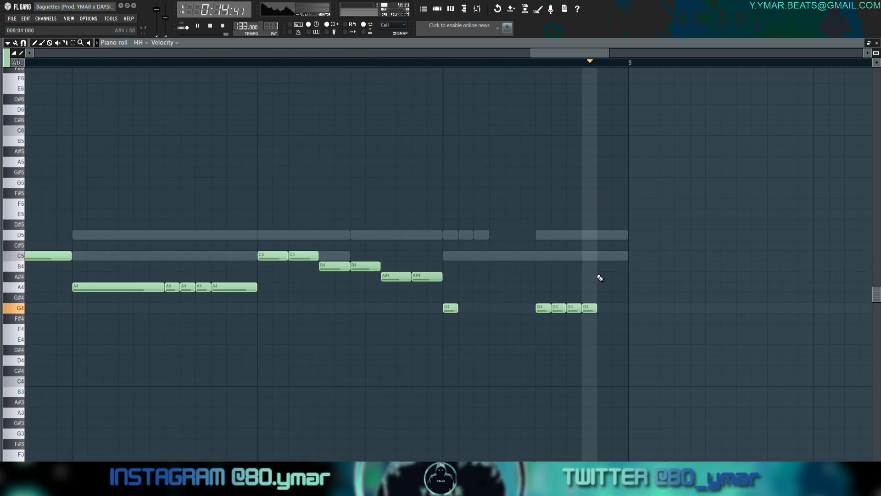
ctrl+scroll(539, 167, down, 3)
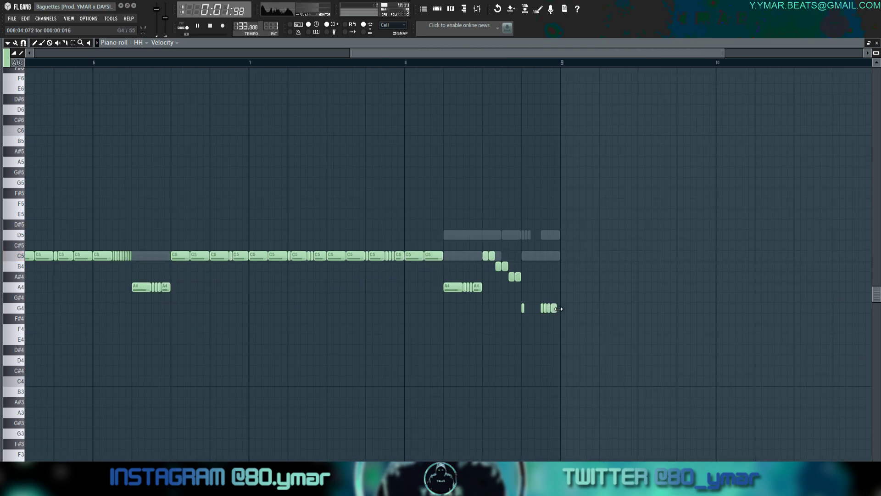
ctrl+scroll(558, 308, up, 3)
drag(547, 307, 563, 305)
ctrl+scroll(577, 216, down, 3)
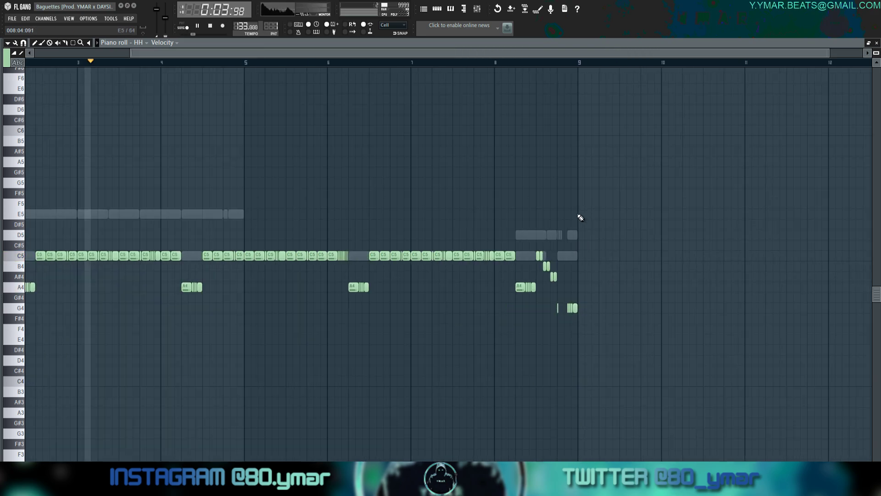
Show the mixer and the channel rack, and clone the 808 channel.
click(483, 12)
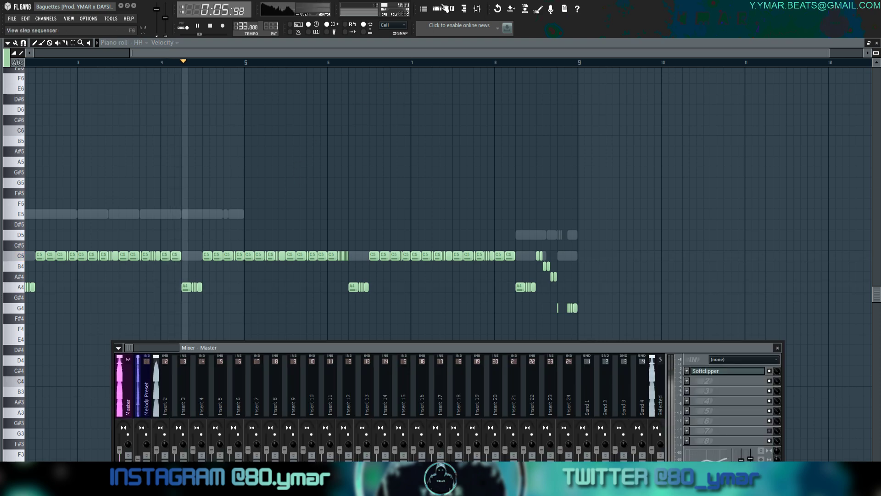
click(464, 8)
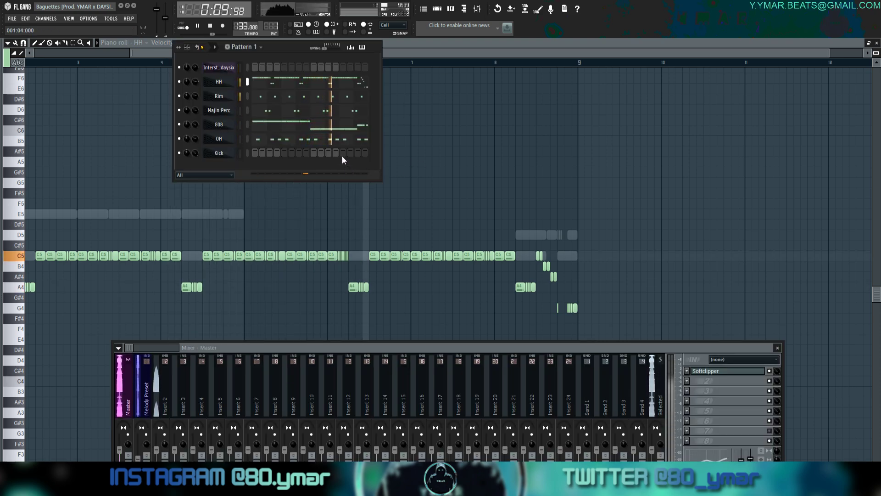
key(space)
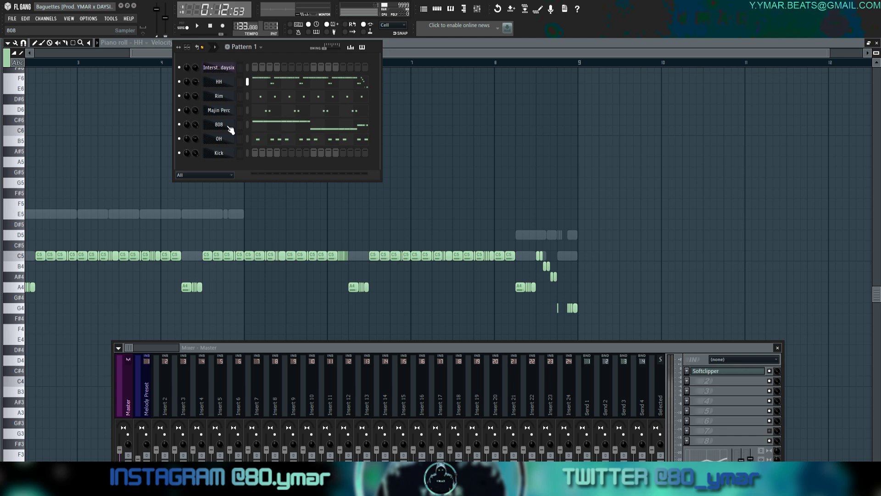
key(alt+c)
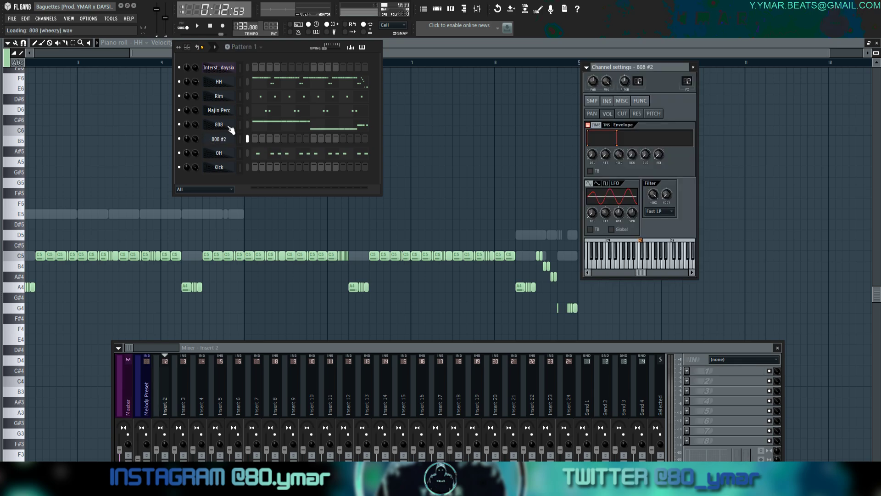
Reverse the cloned 808's sample and look over the channel's instrument and miscellaneous settings.
click(592, 100)
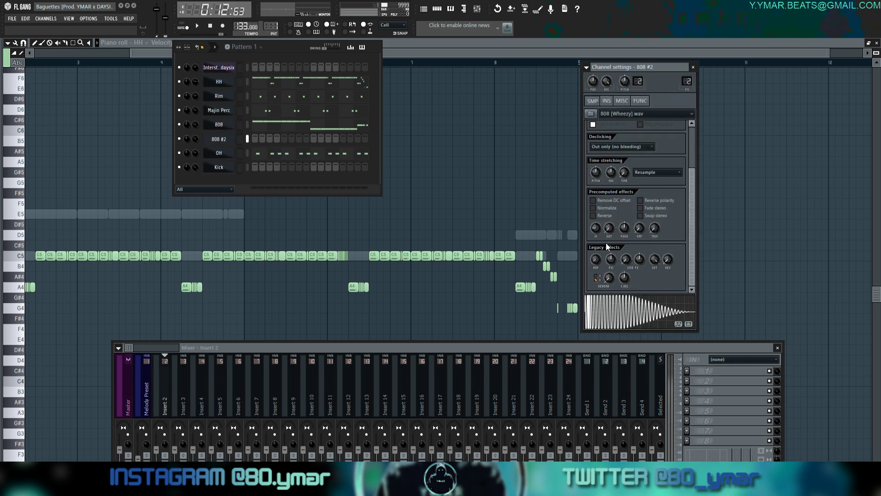
click(592, 215)
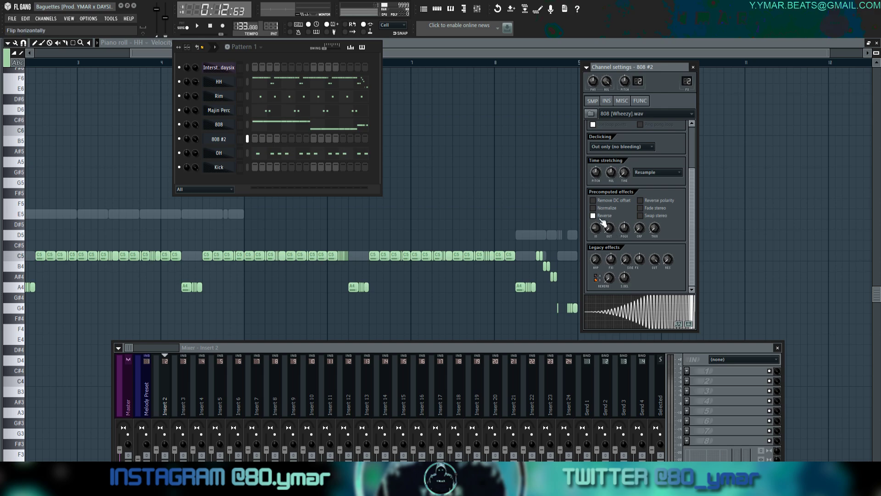
click(628, 103)
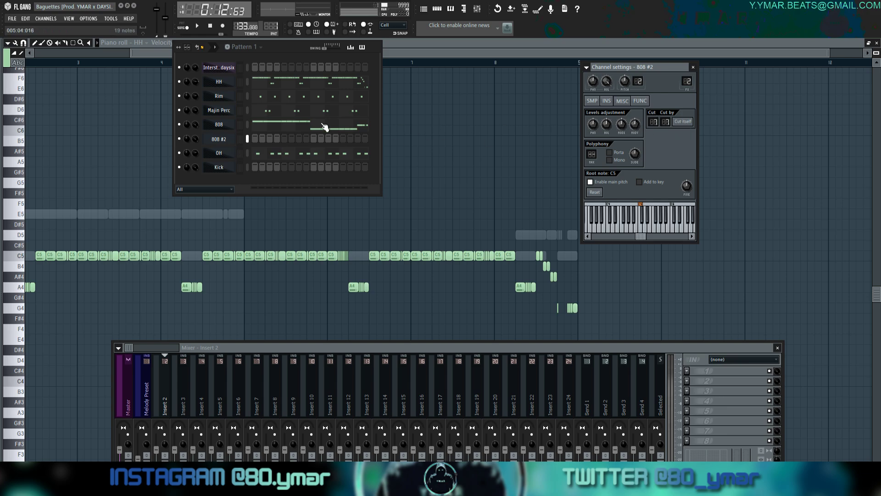
click(324, 127)
click(272, 140)
click(607, 102)
click(623, 102)
click(593, 101)
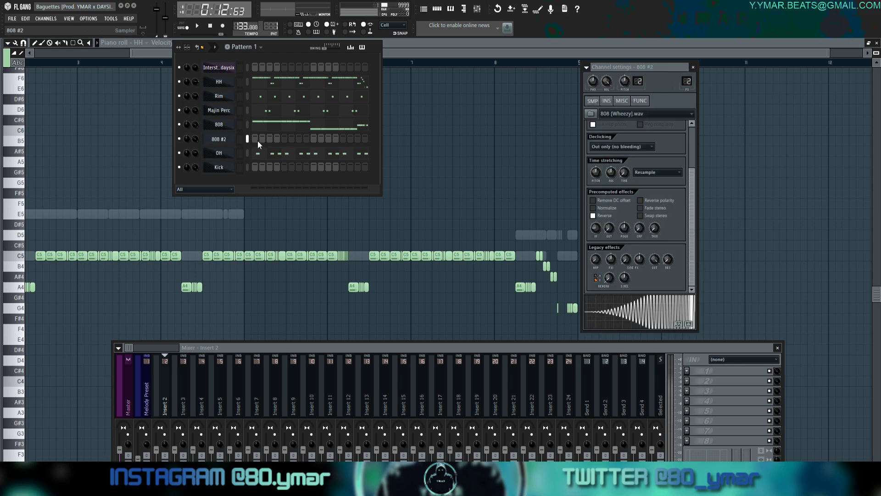
Open the piano roll of 808 #2 and play the pattern from the beginning of bar 1.
key(F7)
scroll(326, 171, down, 4)
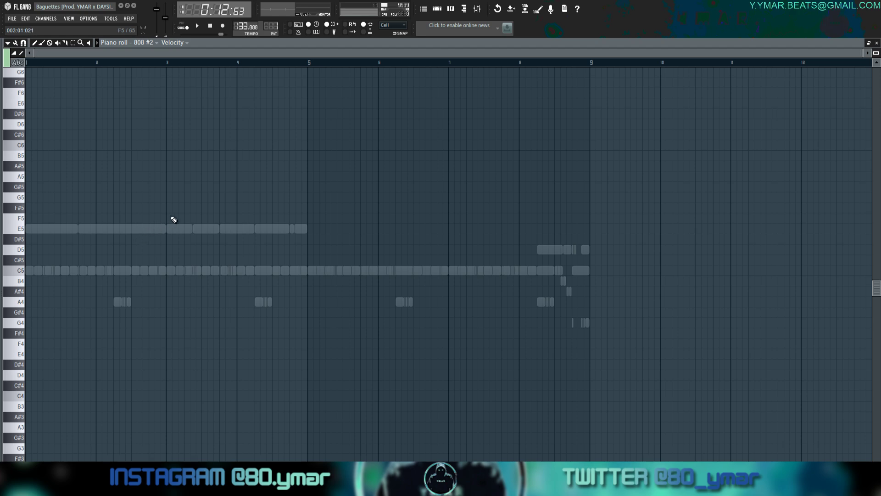
key(space)
key(space)
click(29, 63)
key(space)
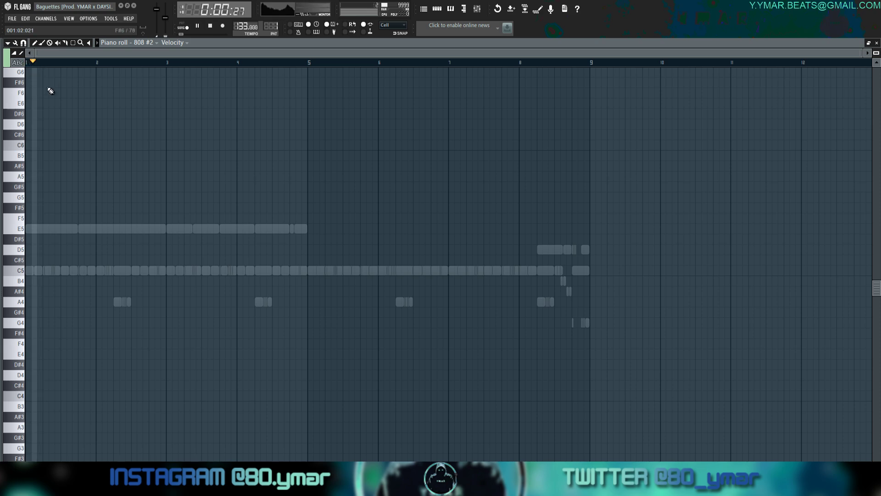
scroll(105, 104, up, 3)
click(39, 63)
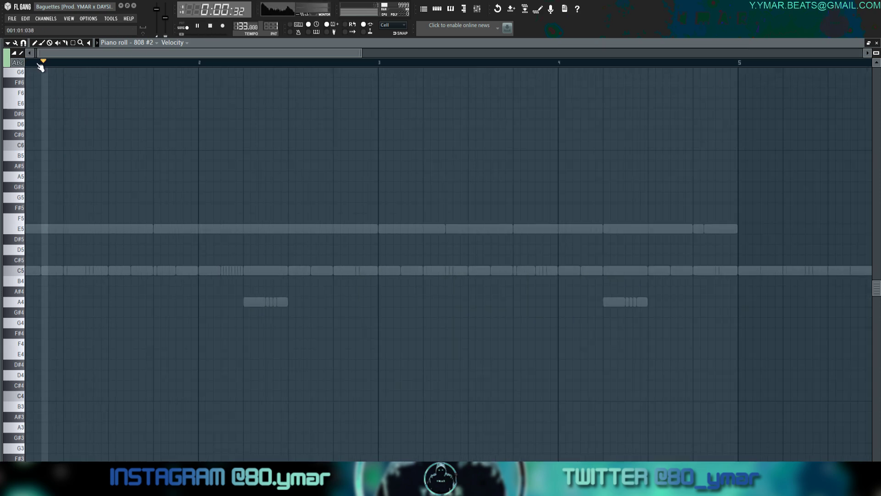
Place an E5 note in 808 #2 from the middle of bar 2's third beat to the bar's end and play it.
click(295, 231)
key(space)
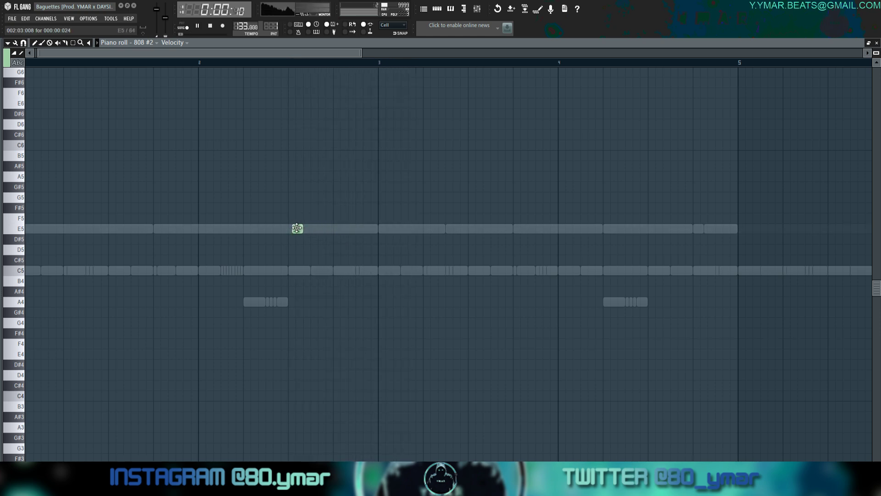
key(space)
drag(292, 228, 378, 228)
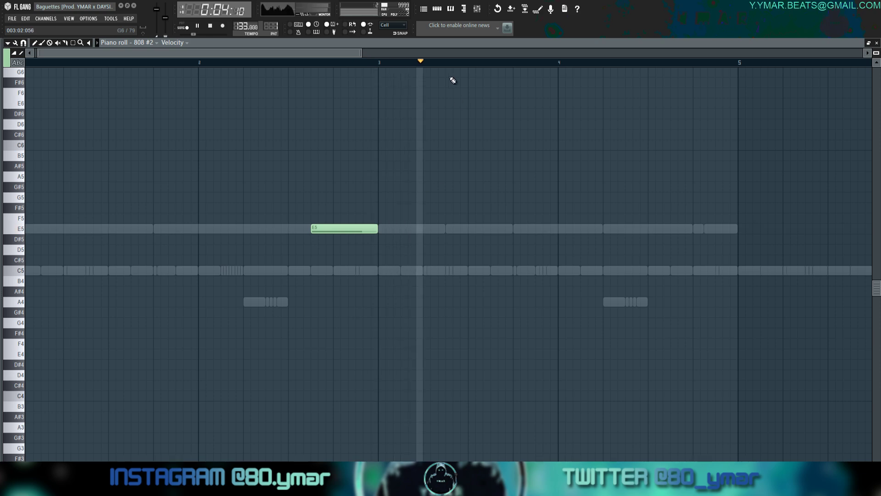
key(space)
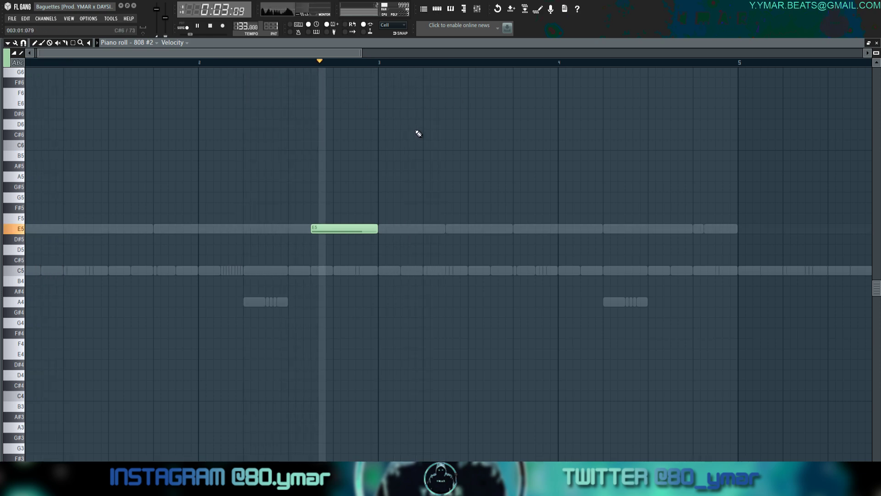
Duplicate the first four bars of 808 #2 into bars 5 to 8 and lower the copied note in bar 6 to C5.
scroll(417, 133, down, 4)
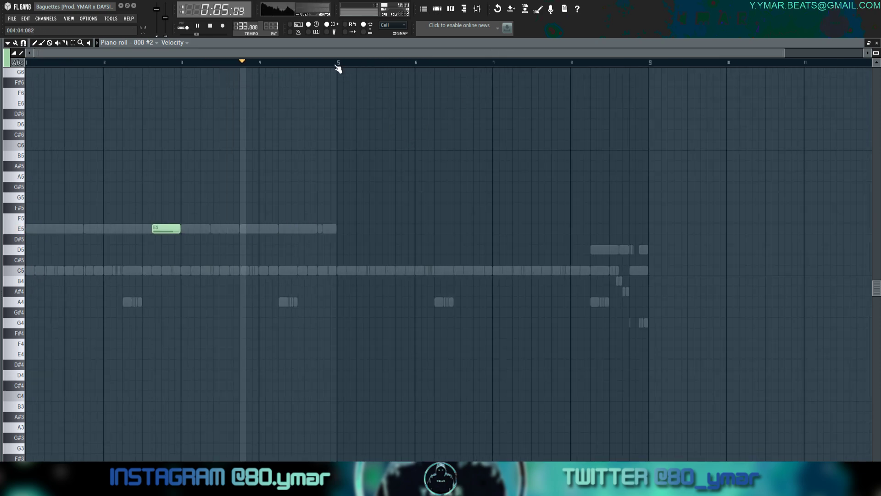
drag(337, 65, 23, 67)
ctrl+click(338, 66)
key(ctrl+b)
drag(543, 272, 487, 228)
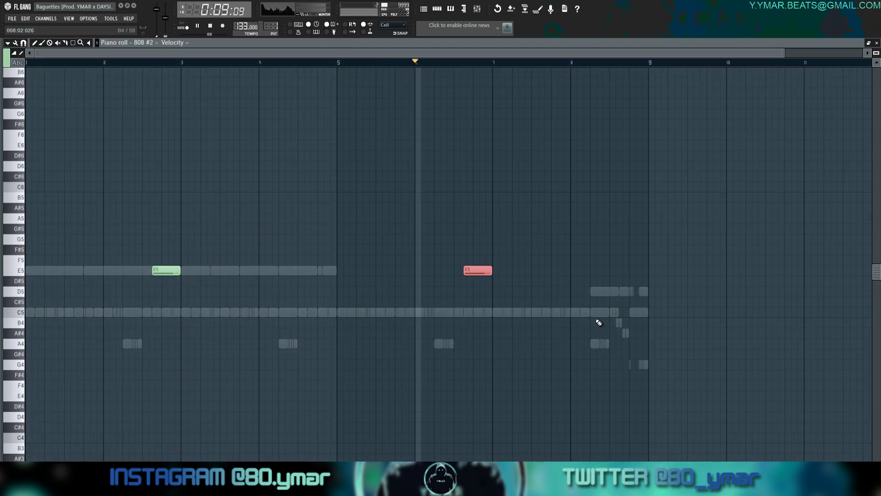
key(shift+Down)
key(shift+Down)
key(shift+Down)
key(shift+Down)
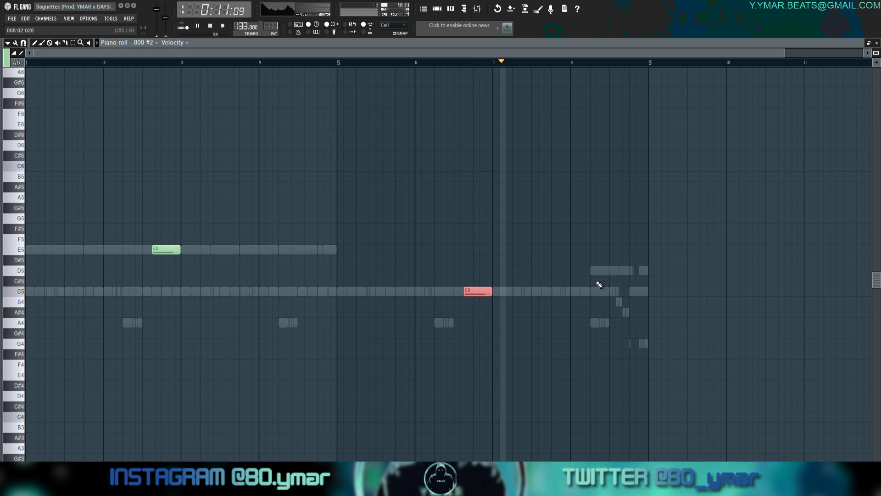
key(space)
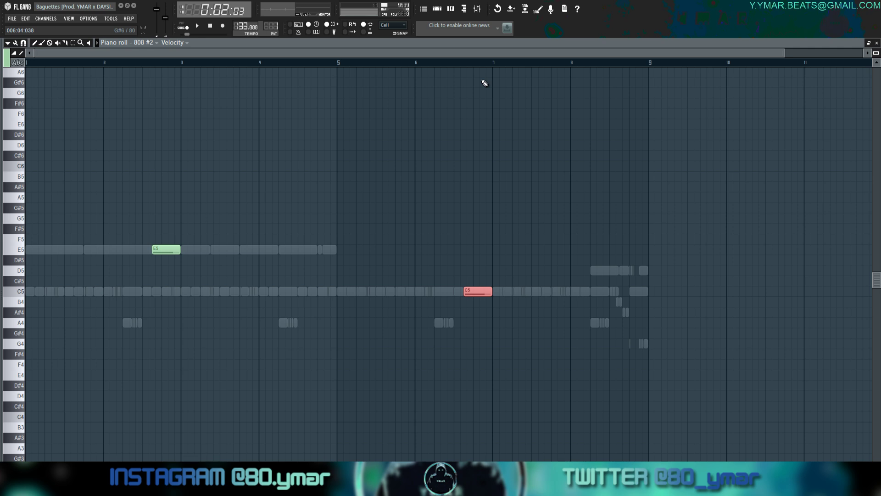
ctrl+click(467, 64)
key(ctrl+d)
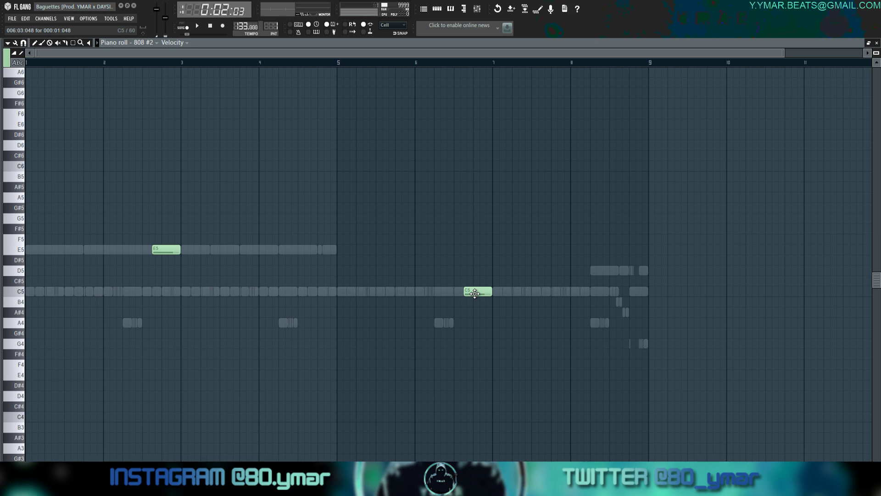
scroll(482, 287, up, 3)
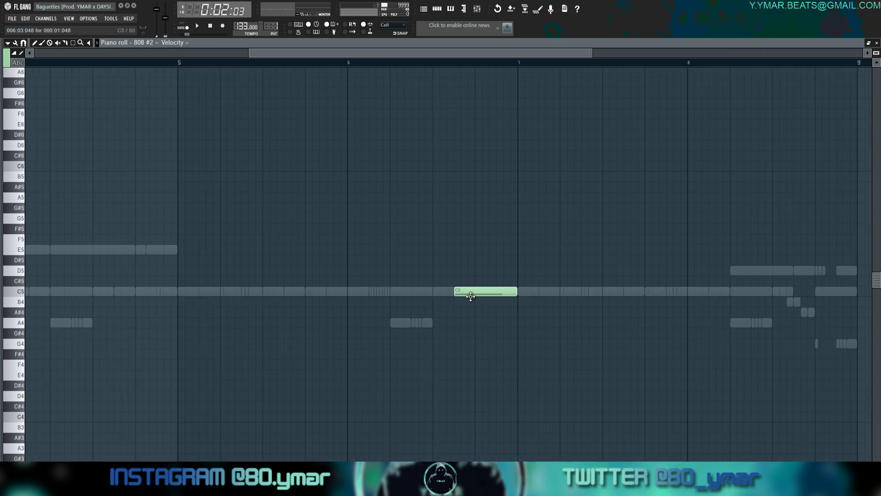
drag(521, 316, 516, 268)
drag(445, 317, 443, 258)
scroll(441, 259, down, 4)
drag(225, 306, 112, 204)
scroll(105, 236, up, 4)
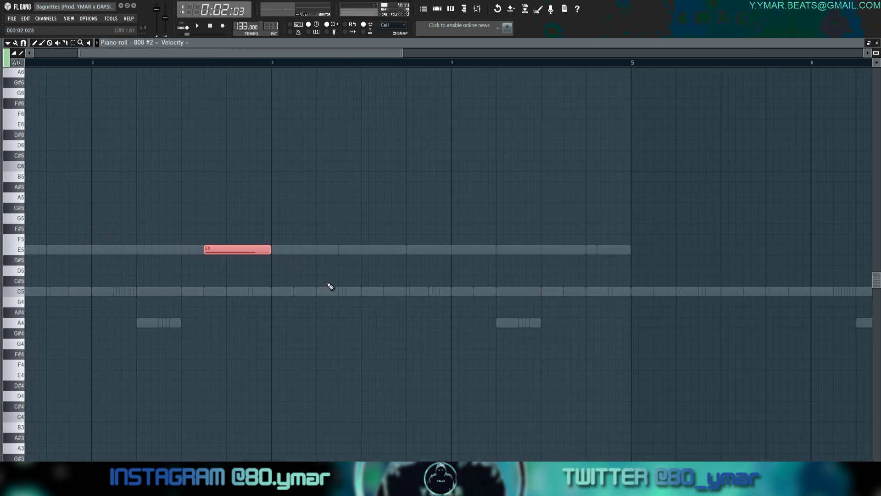
drag(317, 285, 195, 225)
ctrl+click(222, 201)
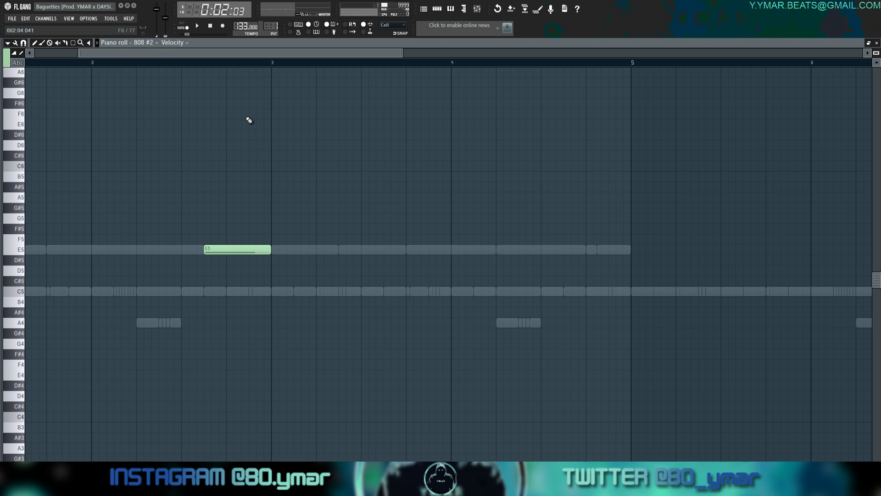
Audition the bar 2 reversed 808 note an octave higher at E6 and return it to E5.
key(ctrl+Up)
key(space)
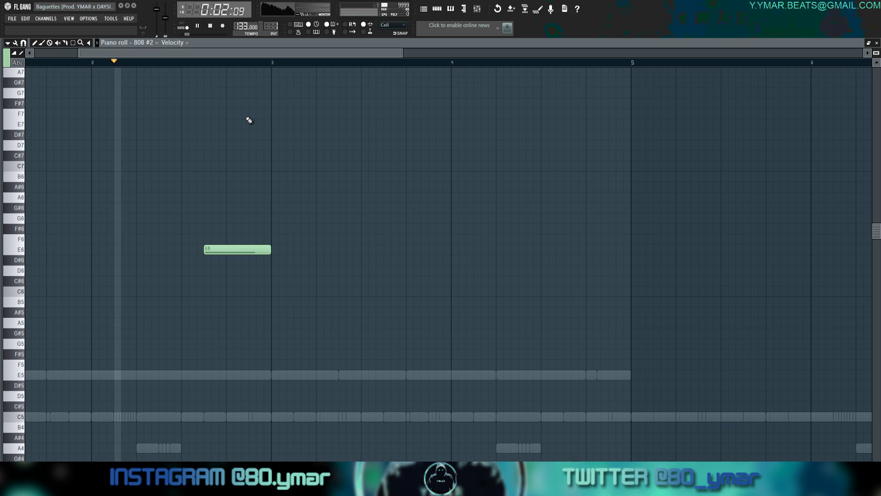
key(space)
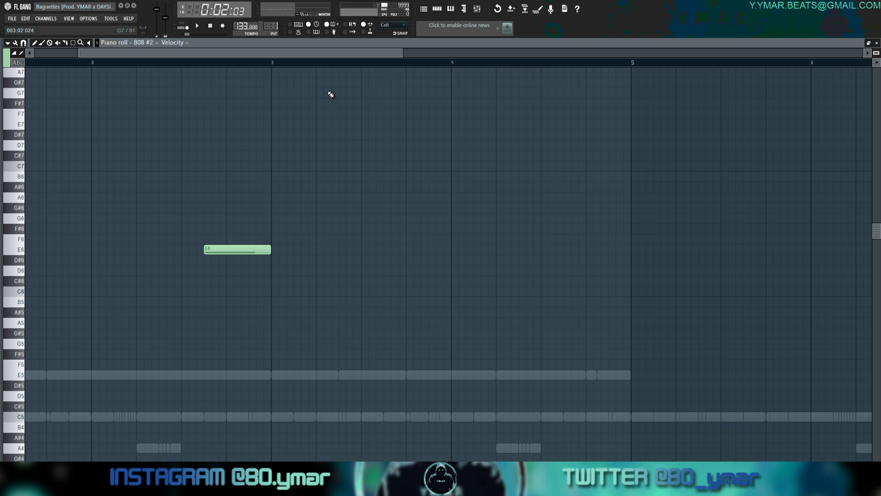
key(ctrl+Down)
Adjust the fade-out of the reversed 808 sample in the 808 #2 channel settings and play the pattern.
click(440, 12)
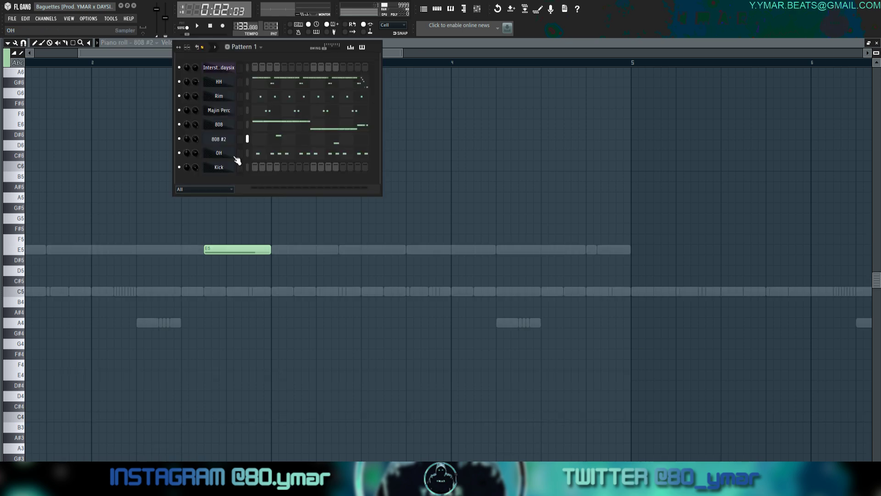
click(220, 139)
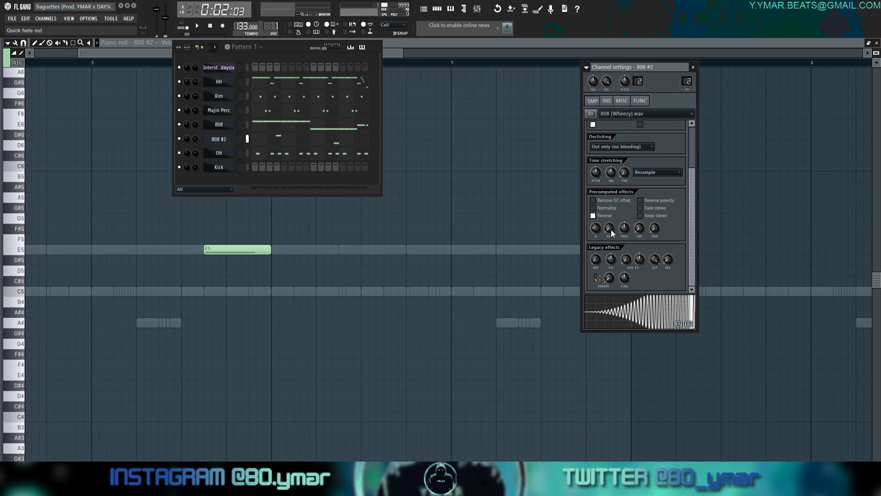
key(space)
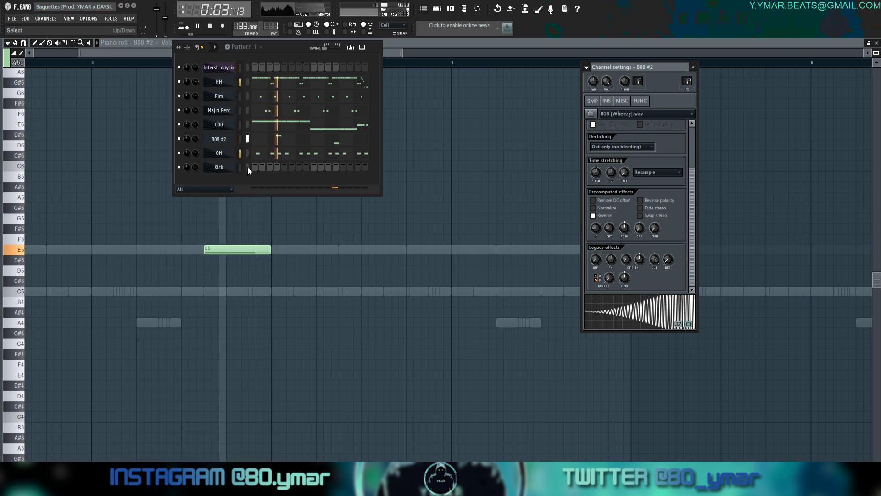
Start the C5 note in bar 6 of 808 #2 on beat 3 and lengthen it to two beats, up to the bar's end.
right_click(533, 253)
scroll(546, 246, down, 3)
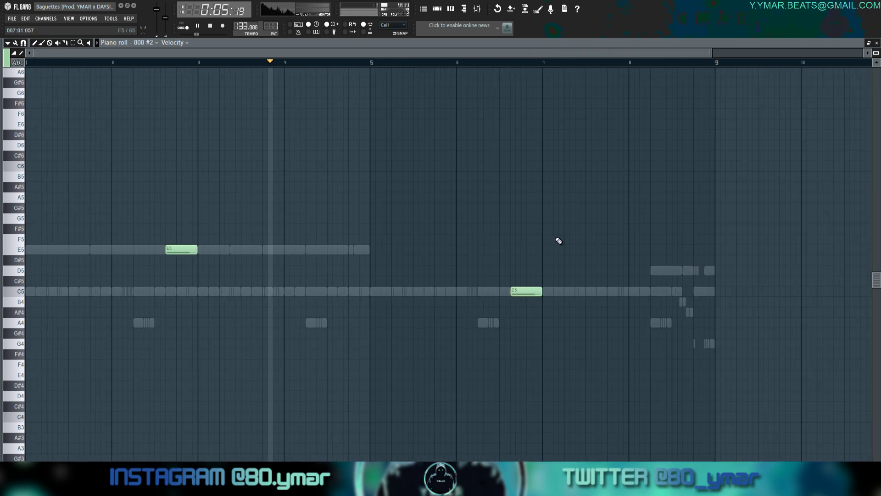
scroll(556, 243, up, 3)
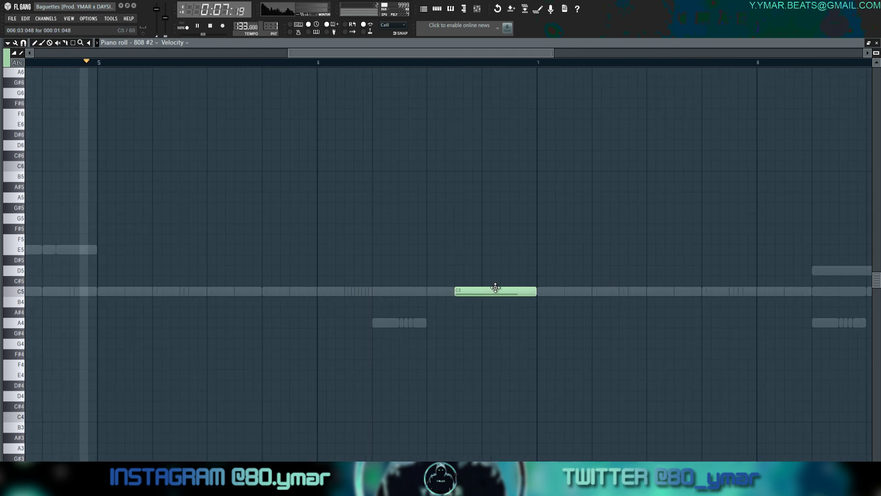
key(ctrl+s)
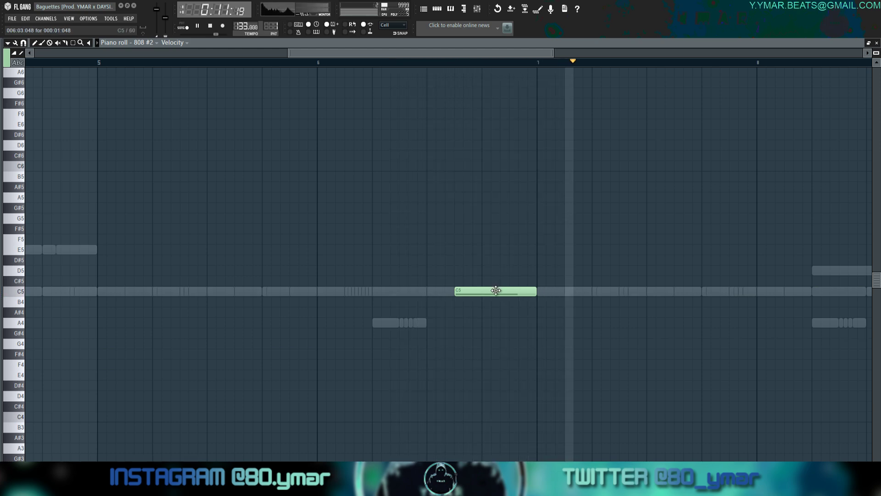
drag(496, 290, 469, 290)
drag(533, 289, 537, 289)
key(space)
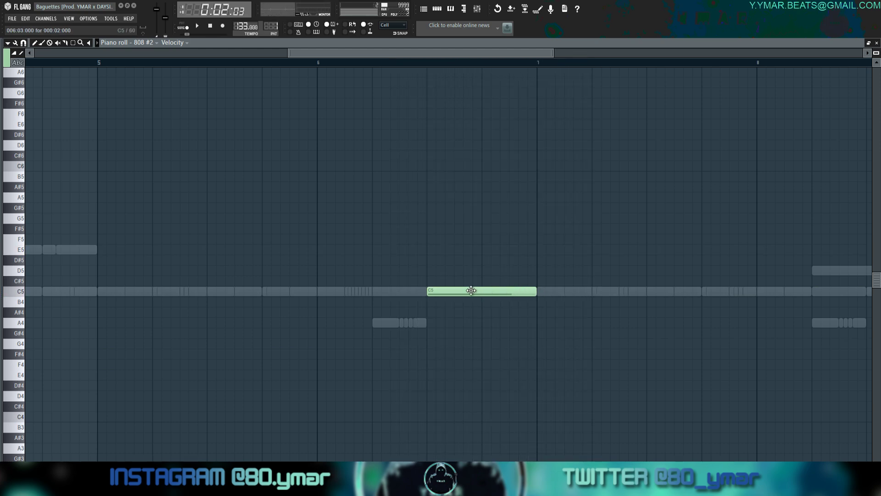
Play the pattern through the lengthened C5 note in bar 6 of 808 #2.
drag(472, 317, 434, 217)
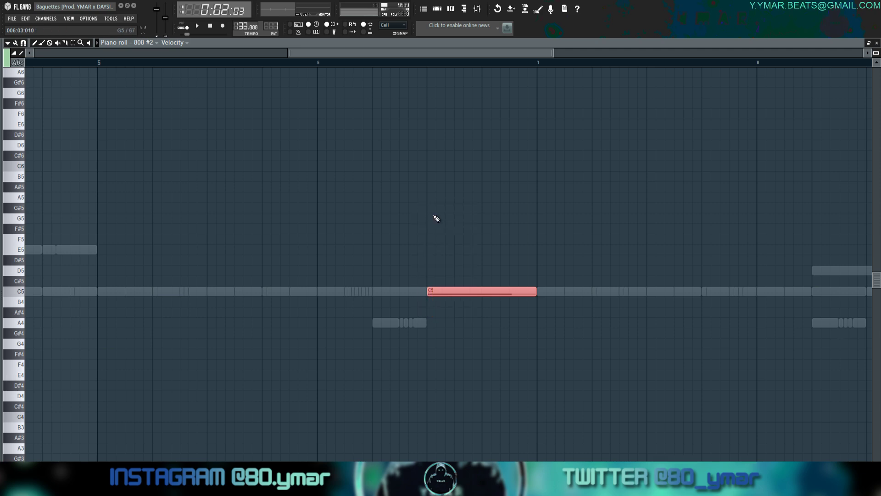
key(space)
ctrl+click(428, 138)
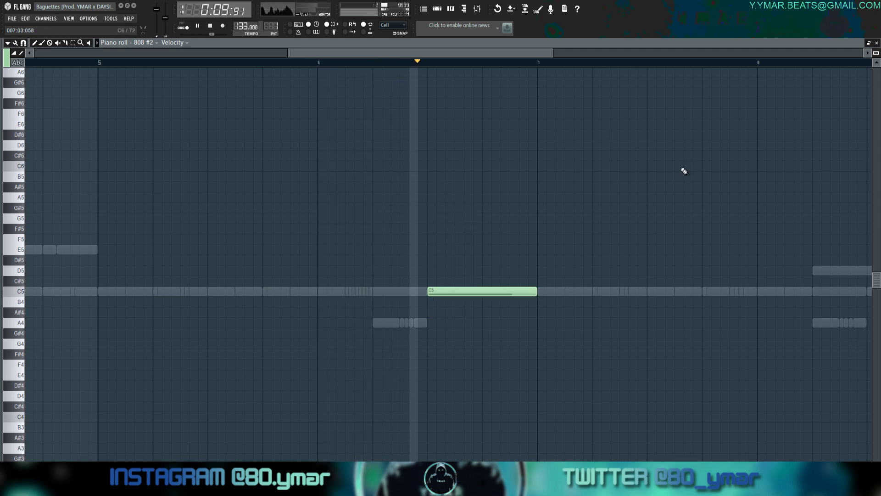
scroll(685, 171, down, 3)
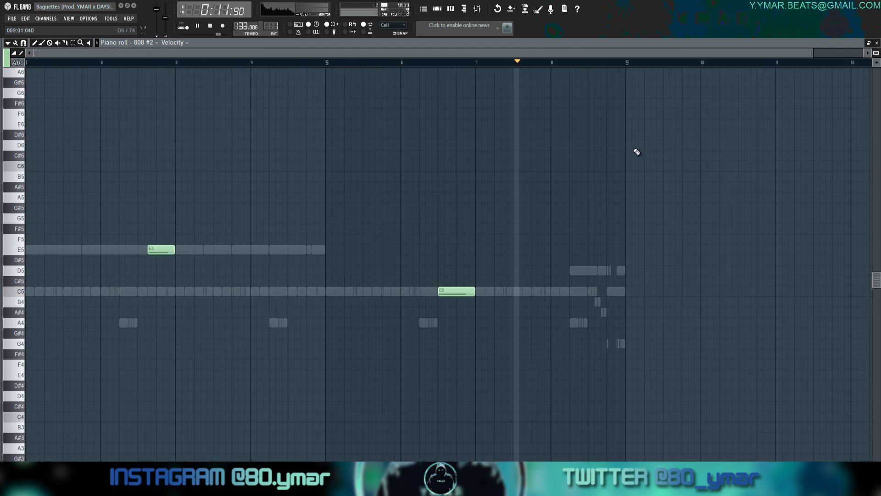
Switch to the hi-hat piano roll, bring up its bar 8 rolls and save the project.
scroll(635, 148, down, 1)
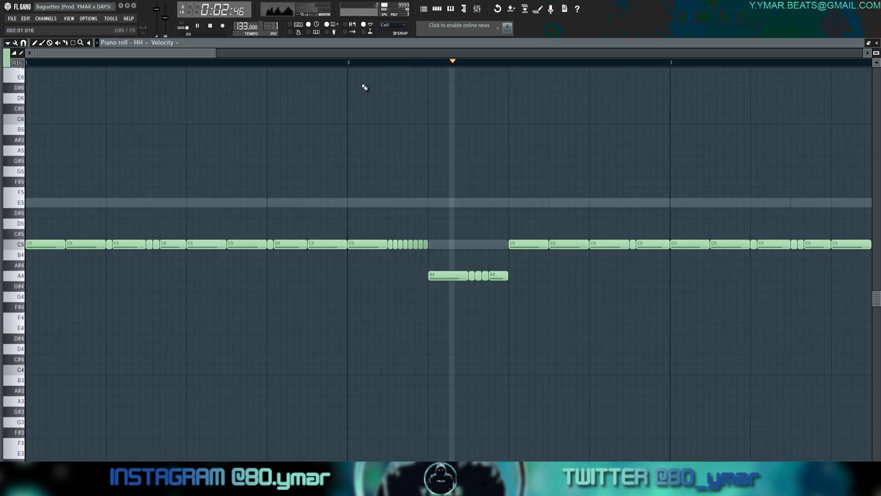
scroll(622, 116, down, 4)
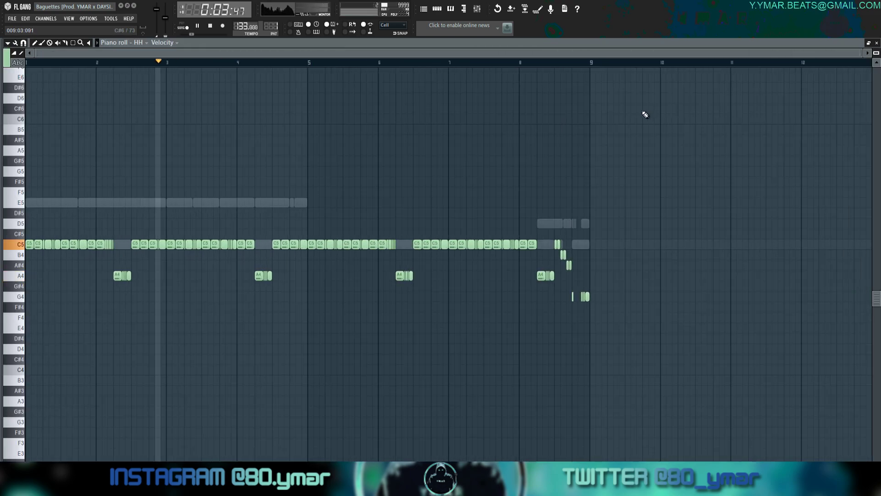
scroll(580, 161, up, 4)
key(ctrl+s)
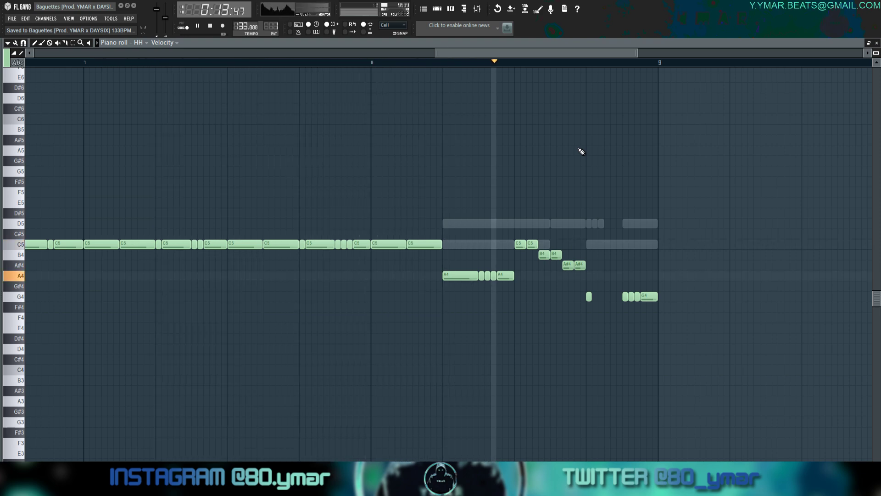
Play bar 8 from just before its third beat and delete the second A#4 hi-hat there.
scroll(617, 193, up, 4)
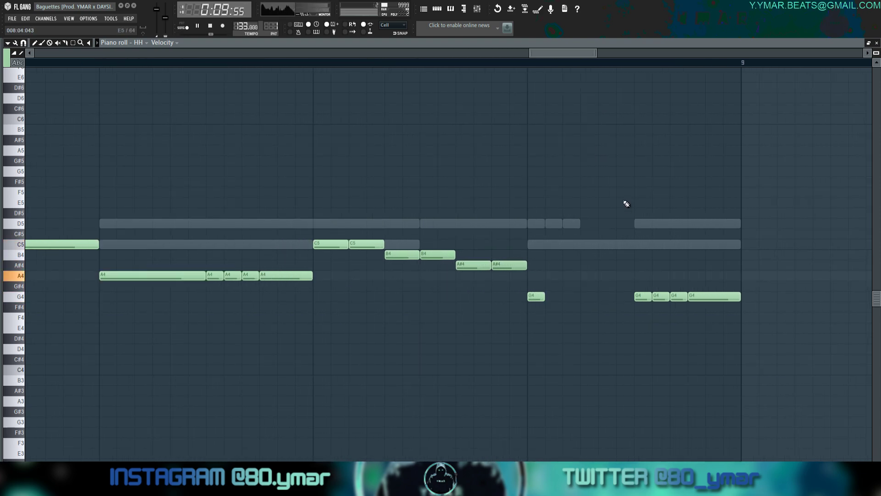
click(299, 63)
right_click(509, 264)
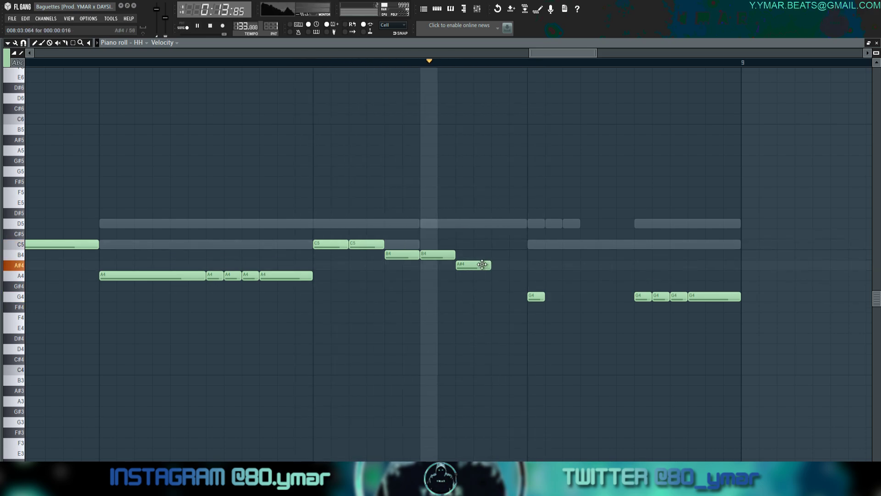
Replace the A#4 hi-hat in the last third of bar 8's third beat with an A4 note.
right_click(473, 265)
key(space)
click(460, 277)
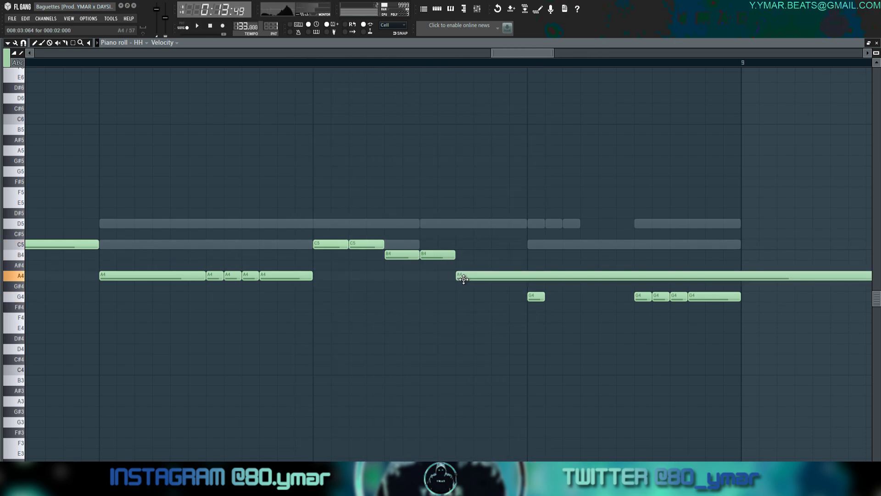
Shorten the new A4 hi-hat in bar 8 to a single grid division and play the roll back.
key(space)
key(shift+d)
drag(473, 276, 508, 276)
scroll(772, 275, down, 4)
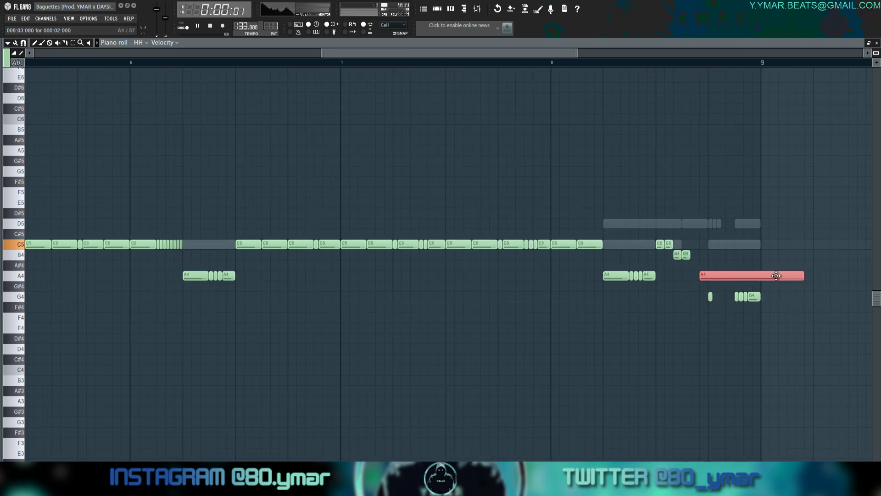
drag(805, 275, 704, 276)
key(space)
scroll(707, 276, up, 3)
key(space)
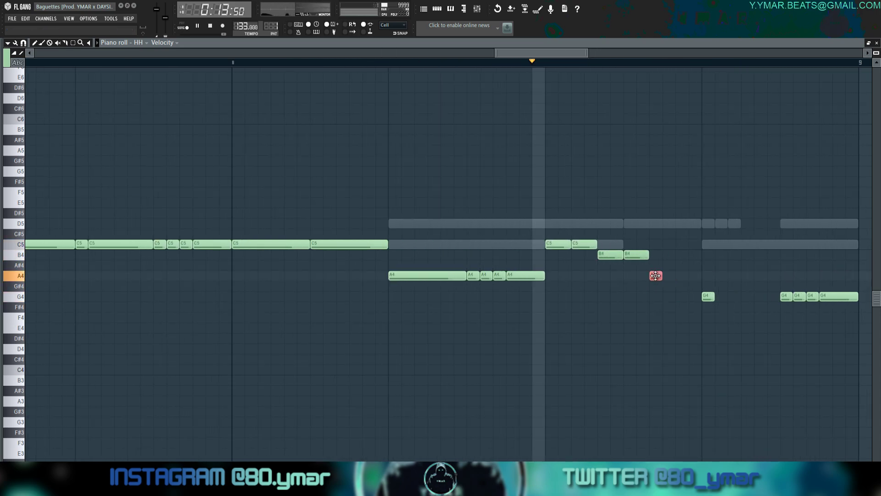
Delete the short A4 and both B4 hi-hats in bar 8, add a short C5 midway through beat 3 and play it.
right_click(682, 276)
right_click(636, 255)
right_click(611, 255)
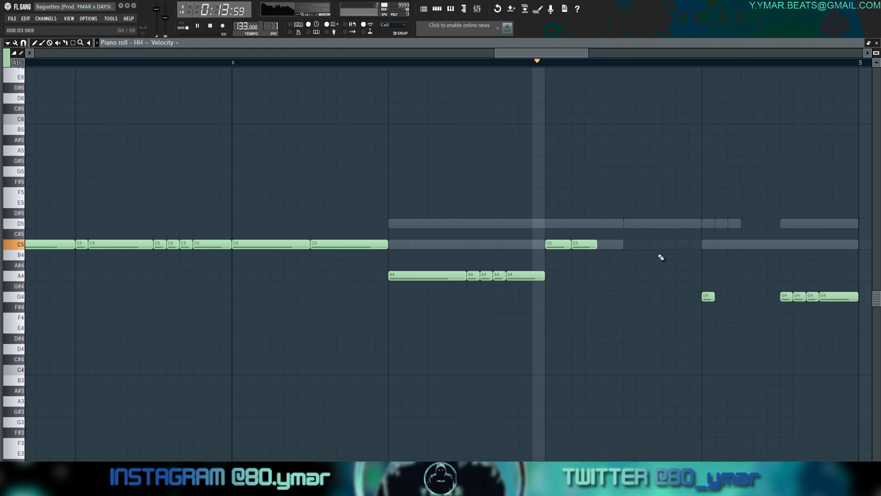
drag(600, 258, 561, 248)
drag(639, 245, 630, 246)
key(space)
key(space)
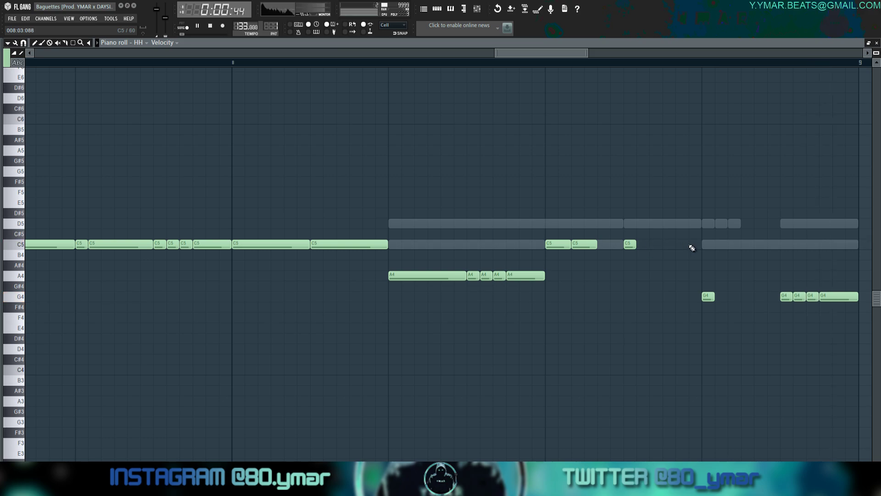
Apply quick legato to the closing hi-hats of bar 8 and play them back.
scroll(767, 304, down, 5)
drag(848, 344, 586, 119)
key(ctrl+l)
key(ctrl+d)
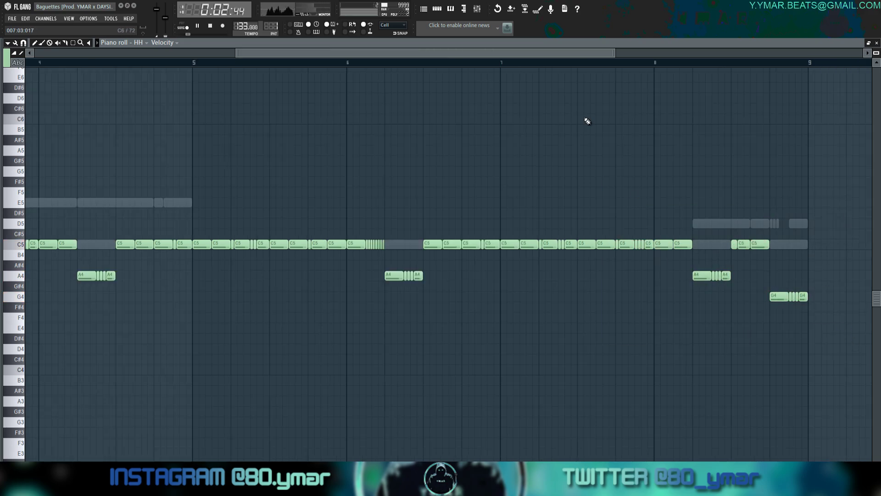
key(KP_Divide)
key(KP_Divide)
key(KP_Divide)
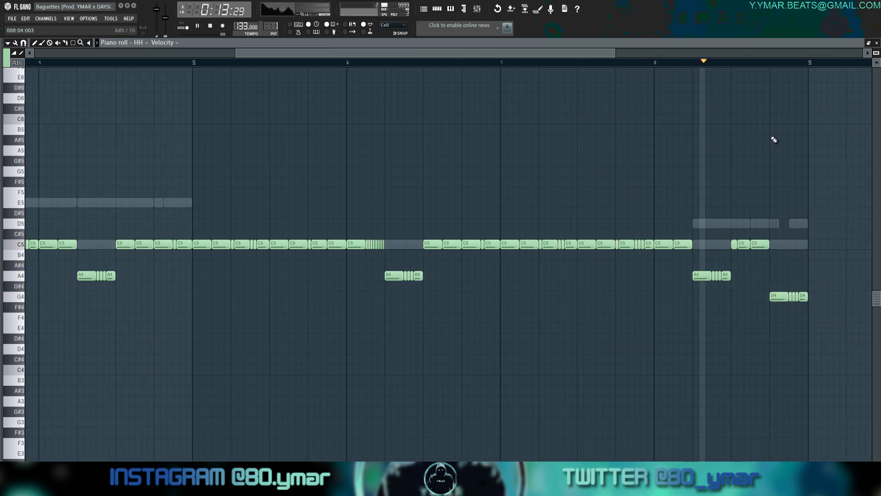
Delete the middle C5 hi-hat on bar 8's third beat and apply quick legato to the remaining two.
right_click(760, 244)
drag(748, 244, 681, 230)
scroll(752, 245, up, 3)
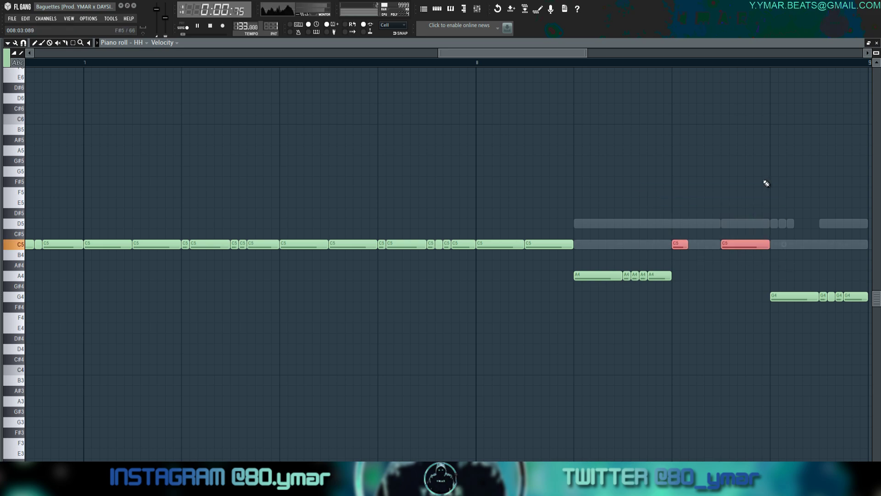
key(ctrl+l)
ctrl+click(765, 182)
scroll(643, 124, down, 4)
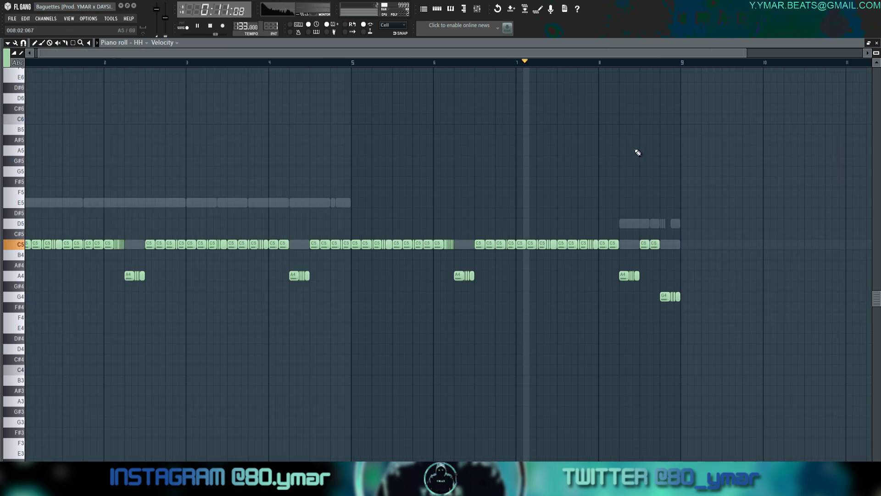
Save the project and play the pattern with the finished hi-hats.
key(ctrl+s)
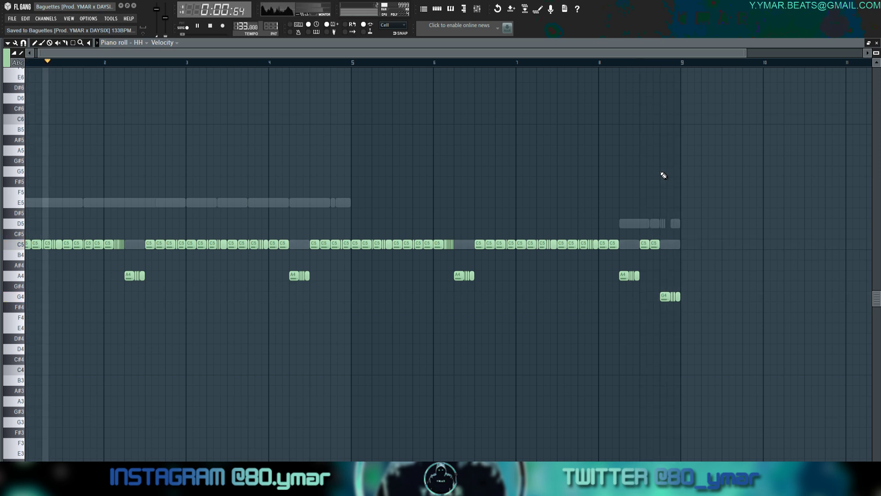
key(space)
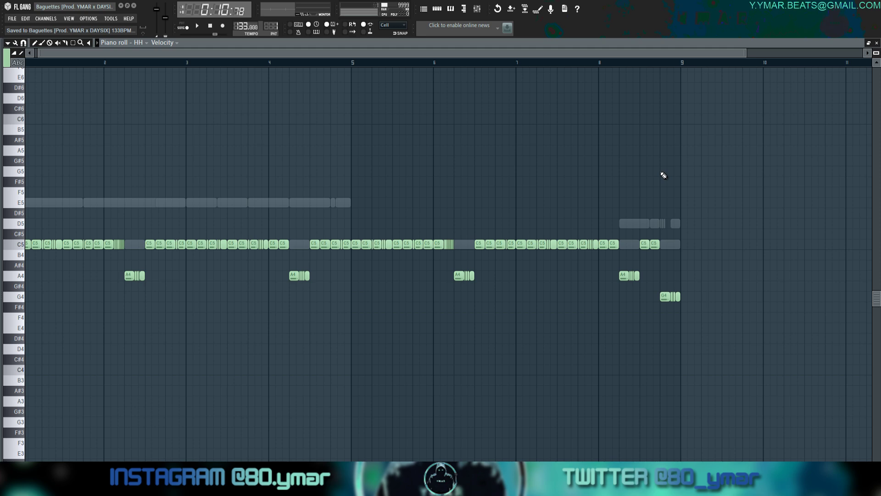
key(space)
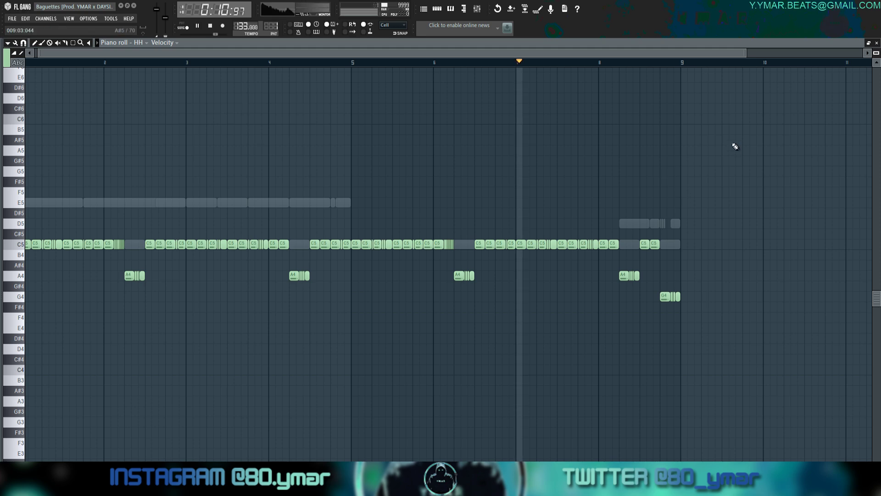
scroll(666, 110, down, 2)
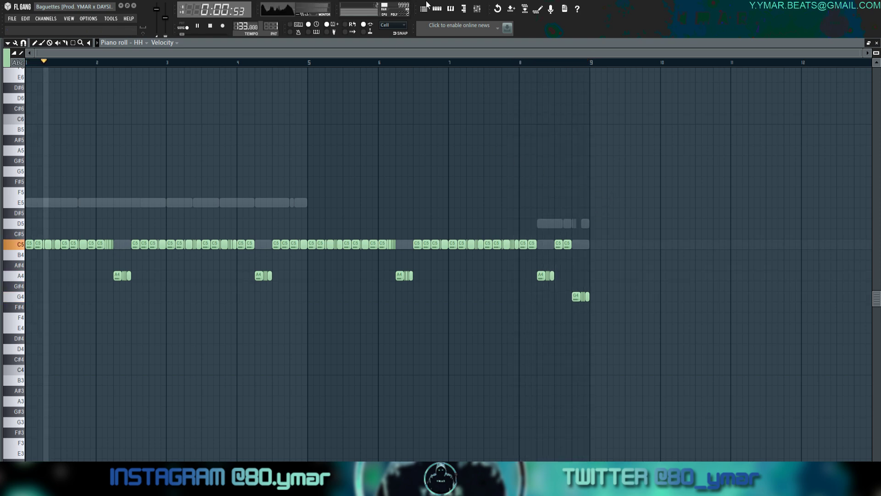
Bring up the channel rack, stop playback and open the Kick channel's piano roll.
key(F6)
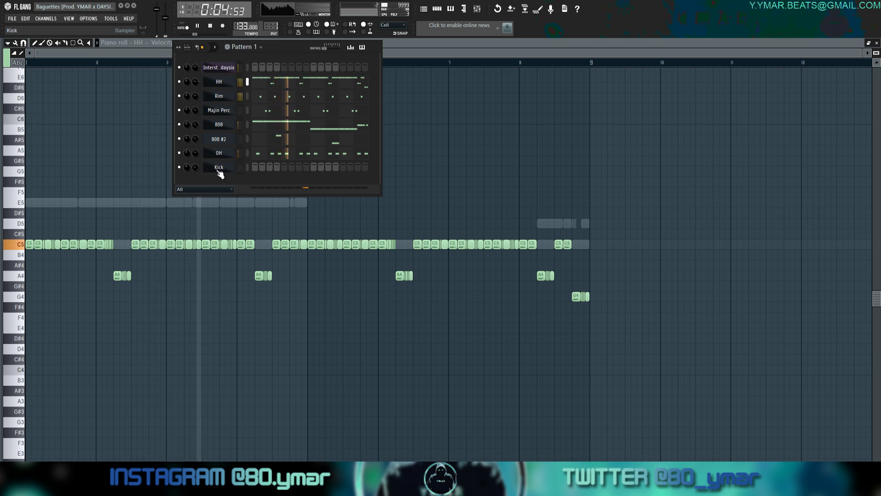
key(space)
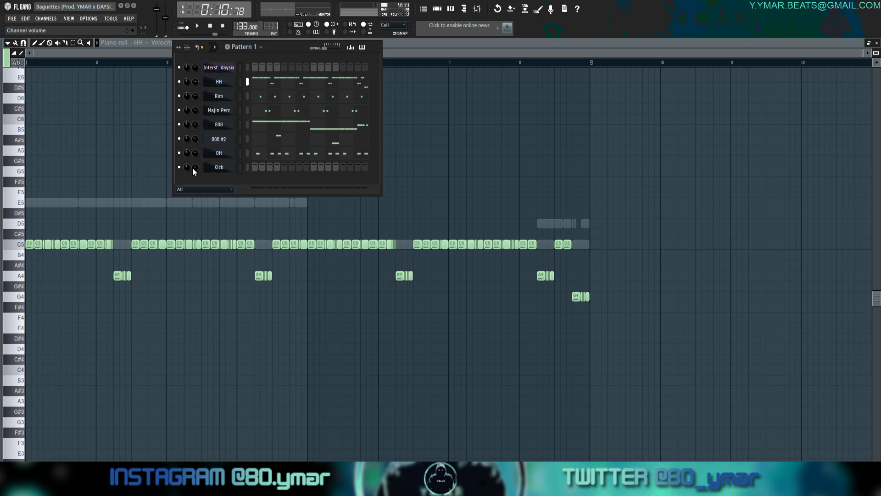
click(219, 167)
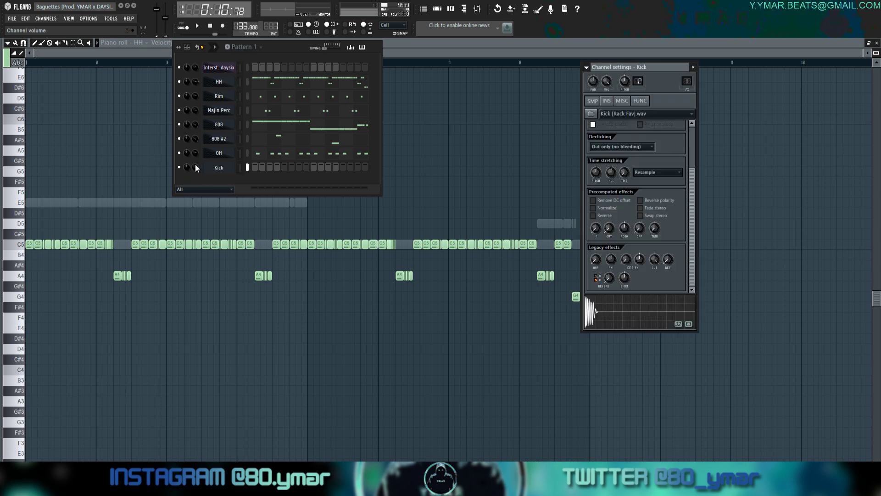
right_click(213, 170)
click(226, 171)
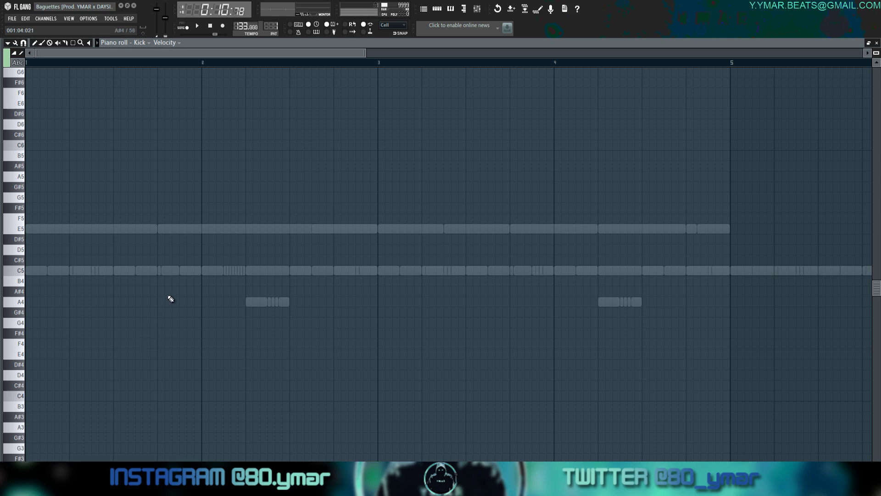
Place a kick on the first step of Pattern 1 and send the Kick channel's steps to the piano roll.
click(437, 9)
click(258, 168)
right_click(224, 170)
click(241, 167)
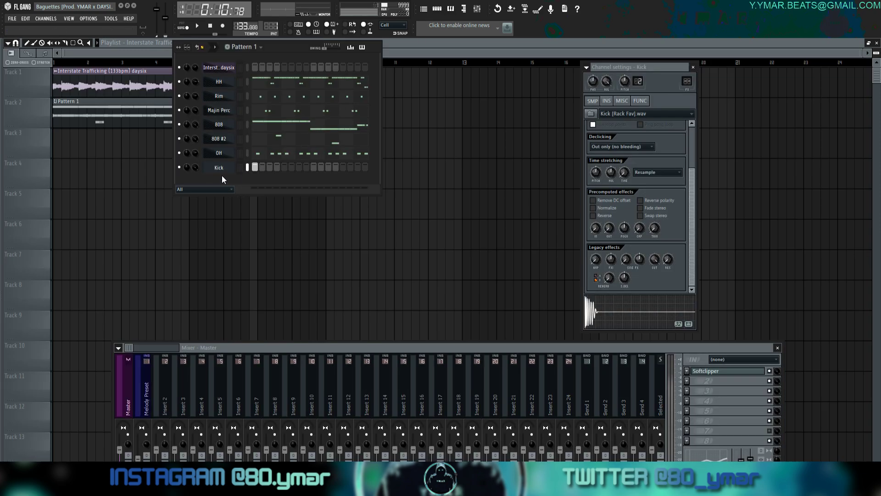
right_click(222, 171)
click(243, 167)
scroll(239, 181, down, 5)
drag(142, 350, 53, 141)
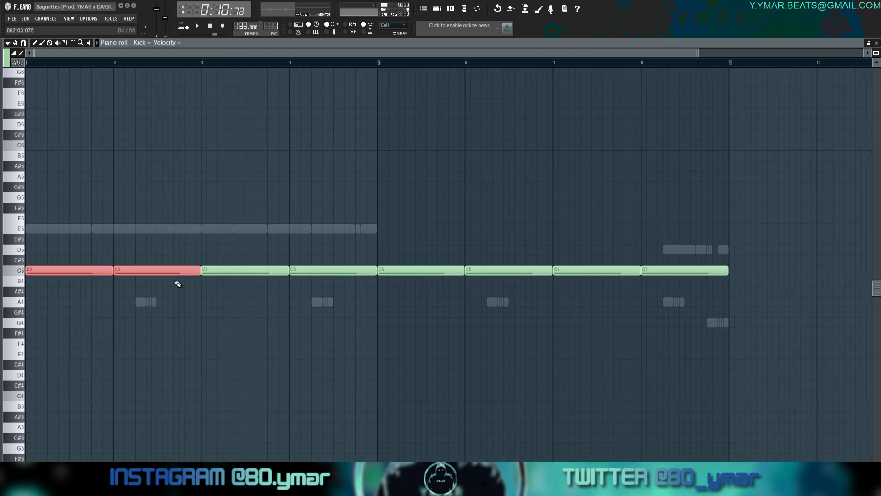
Delete the kick notes in bars 2 to 8 and raise the remaining bar 1 note's velocity to full.
click(159, 225)
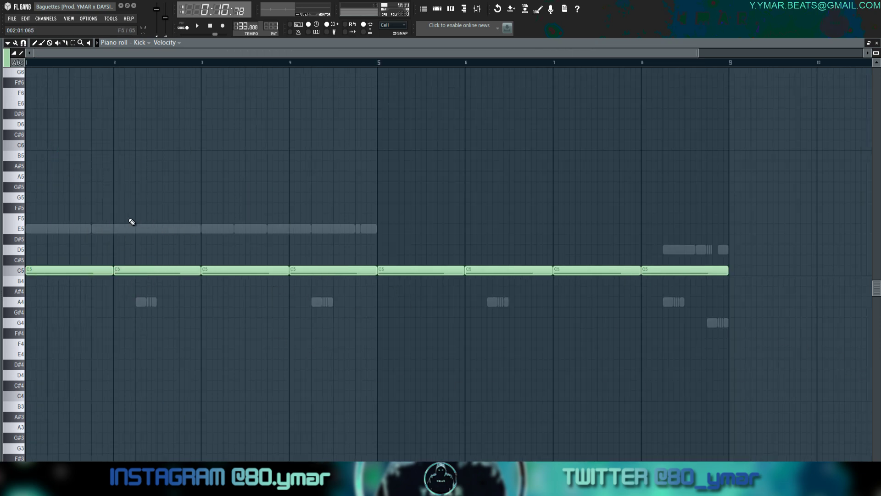
drag(147, 246, 459, 309)
key(Delete)
drag(775, 359, 441, 198)
key(Delete)
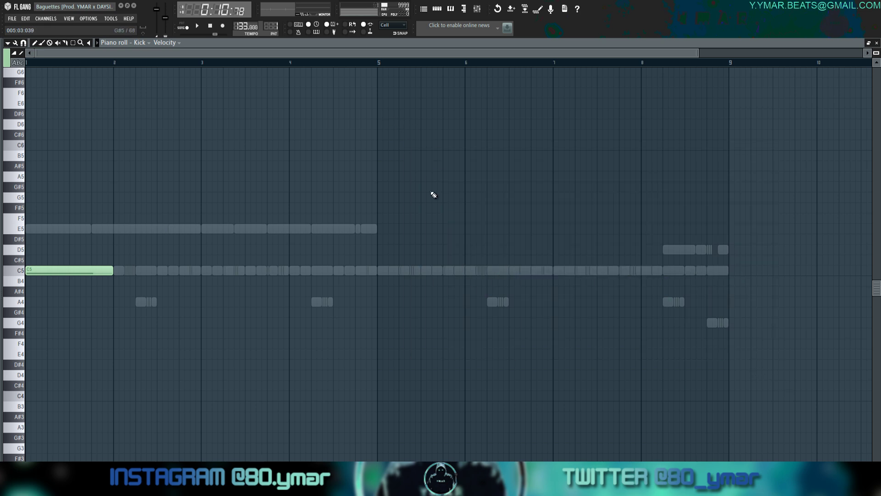
drag(114, 307, 45, 213)
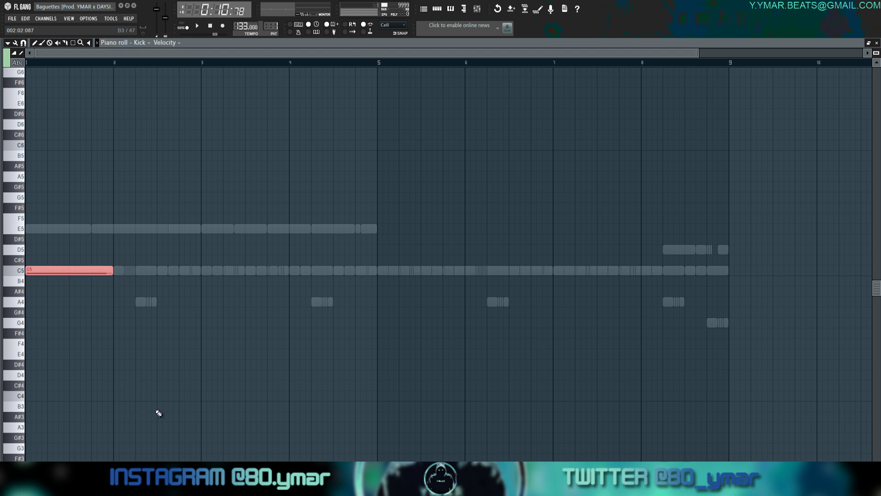
click(246, 320)
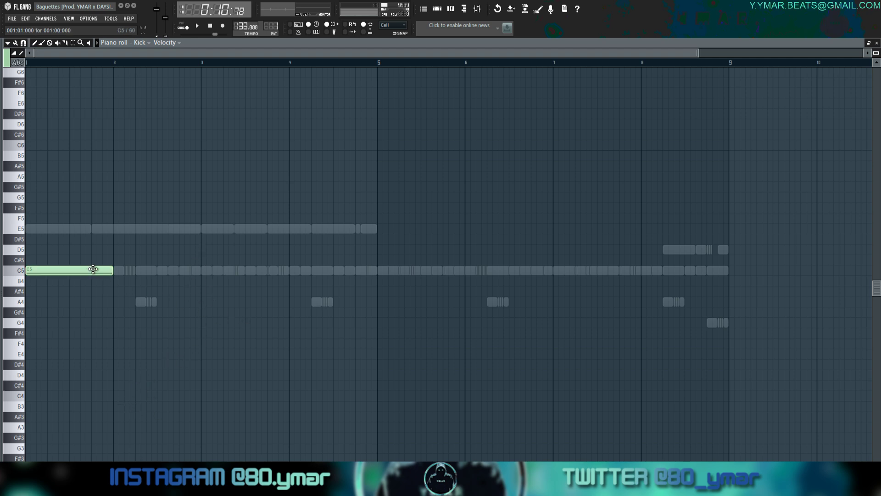
Set the Kick channel to cut itself when retriggered and return to its piano roll.
click(438, 8)
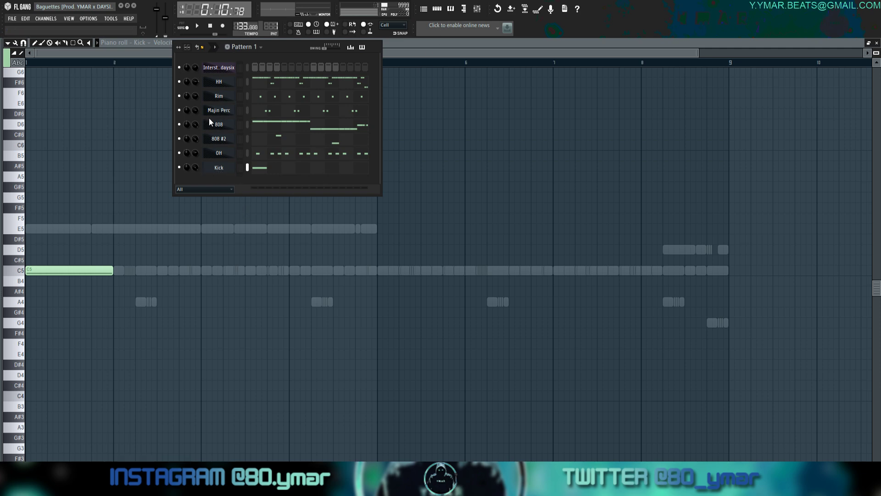
click(223, 168)
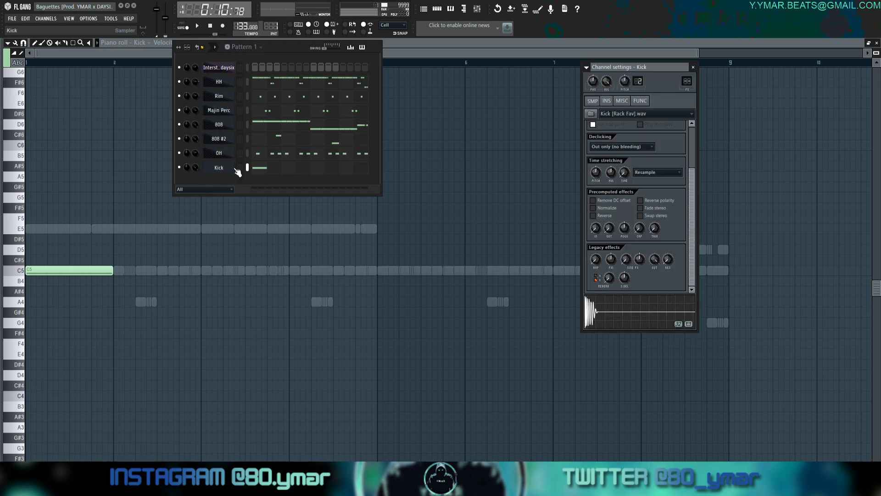
mouse_move(690, 180)
mouse_down()
mouse_move(698, 141)
mouse_move(689, 192)
mouse_up()
drag(594, 261, 594, 259)
click(622, 100)
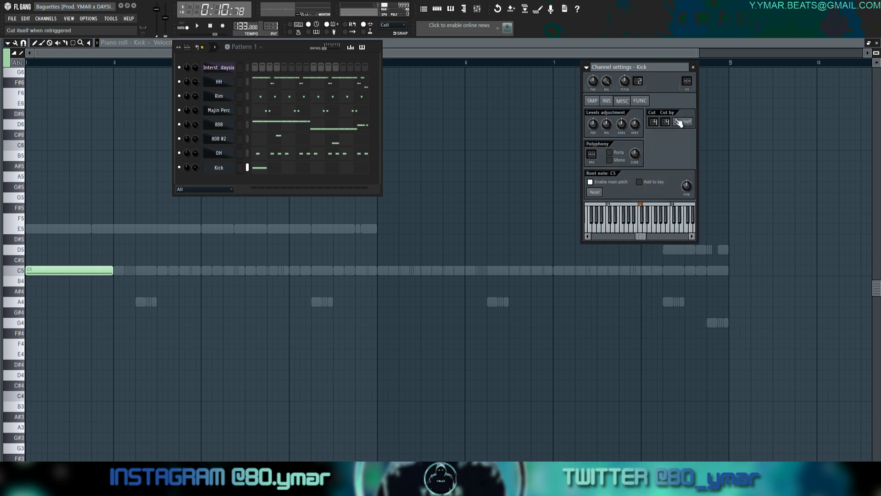
click(693, 67)
key(F6)
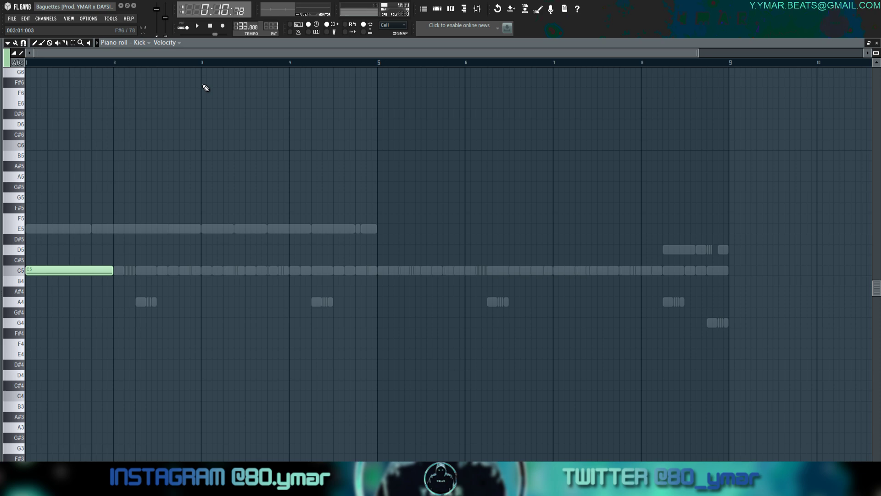
Play the pattern from the start and shorten the bar 1 kick note to one beat.
key(space)
click(30, 64)
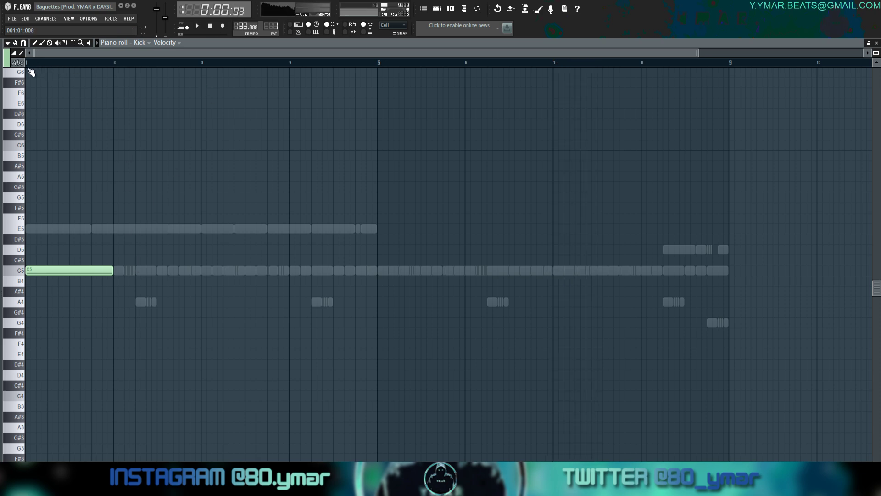
drag(113, 270, 47, 271)
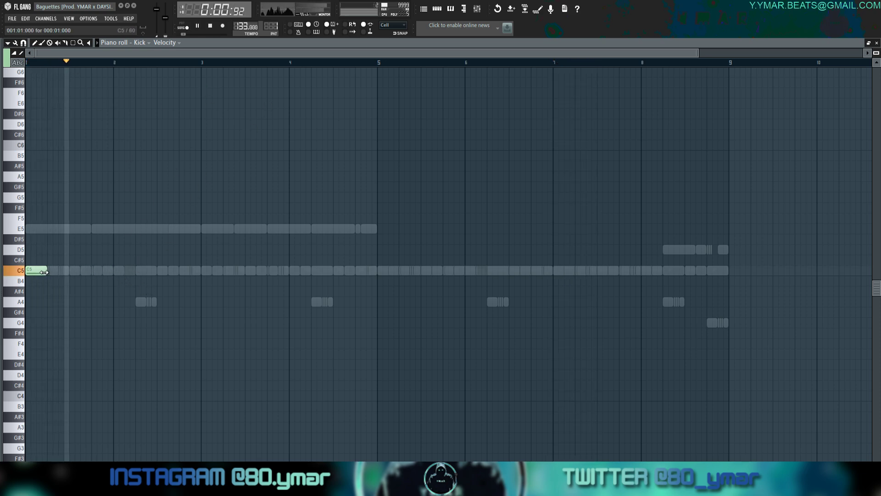
Add C5 kicks halfway through beats 3 and 4 of bar 1 and on beat 2 of bar 2.
click(84, 270)
drag(100, 272, 107, 271)
click(106, 271)
key(shift+d)
click(137, 270)
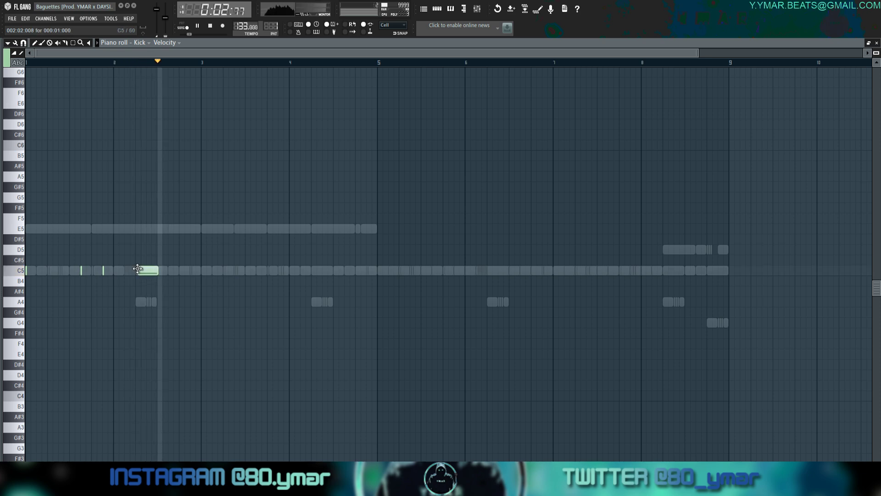
Discard the kick notes' lengths, then align the kicks to the step grid at one step each.
key(shift+d)
scroll(138, 270, up, 3)
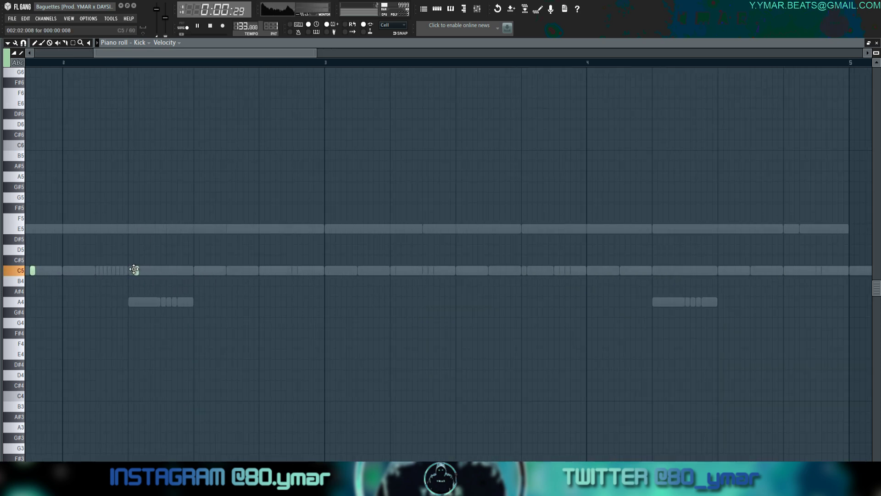
click(23, 44)
click(39, 121)
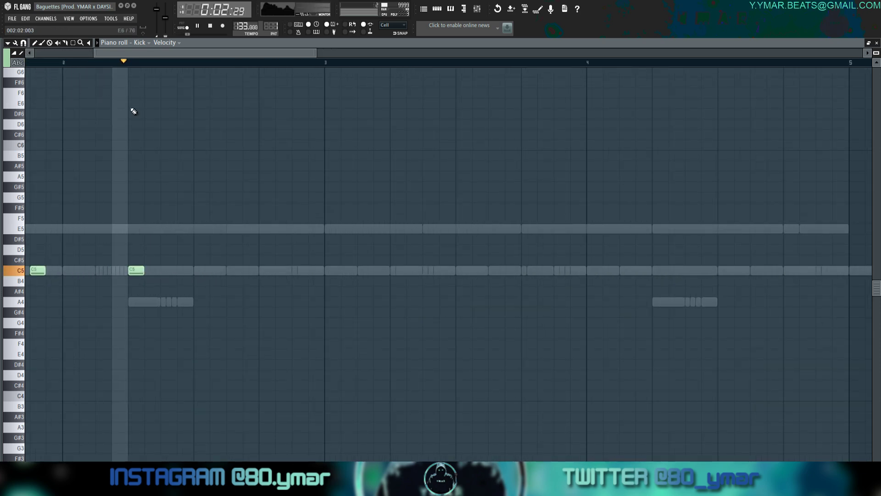
Add two consecutive C5 kicks from beat 4 of bar 2 and duplicate the two-bar kick pattern into bars 3 and 4.
click(269, 273)
click(286, 274)
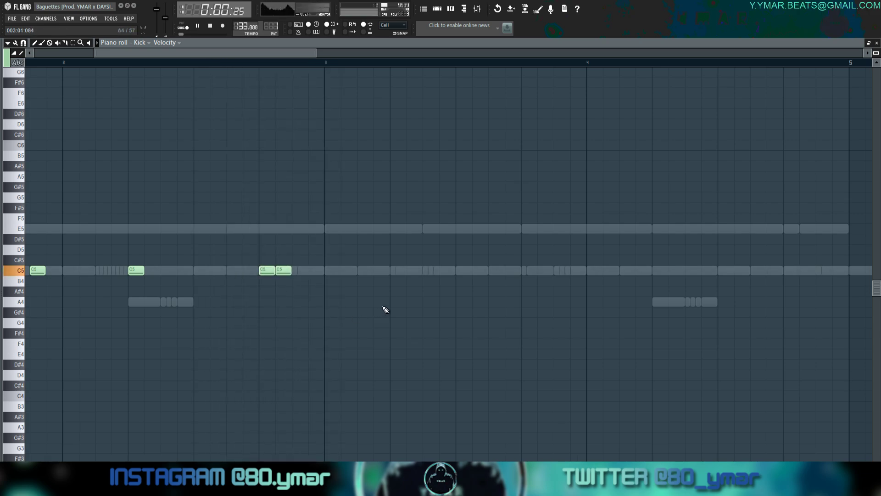
scroll(382, 307, down, 3)
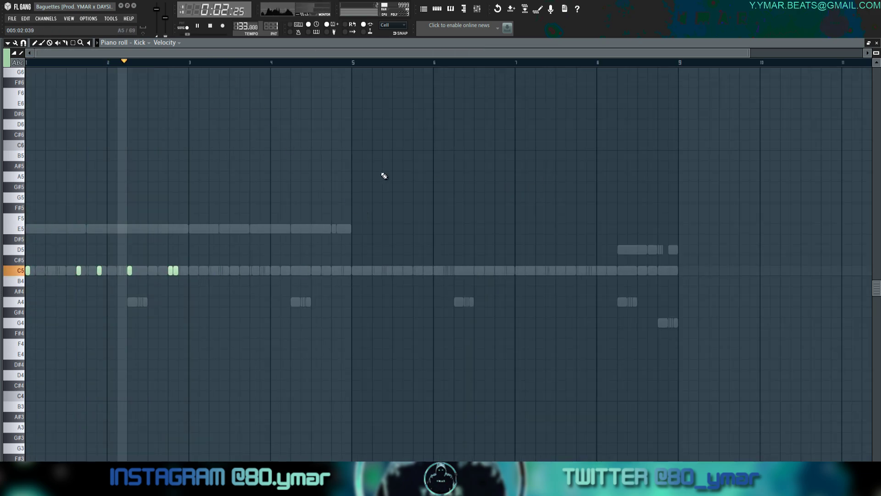
key(ctrl+b)
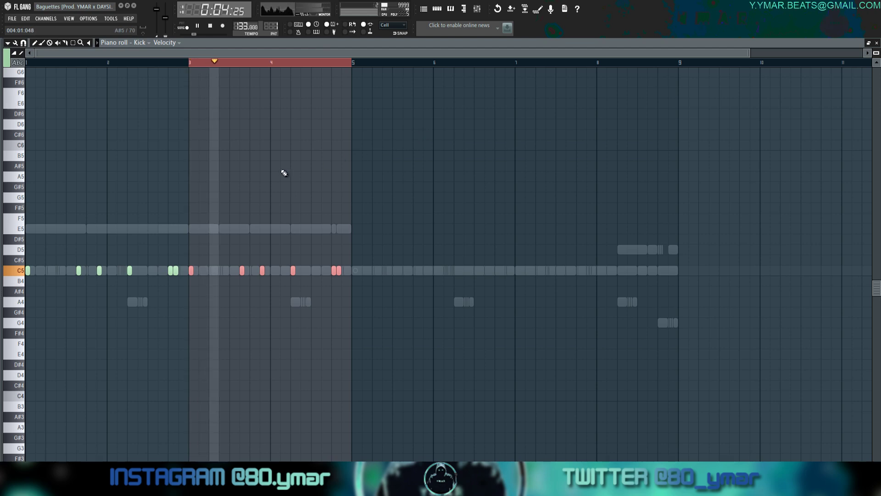
In bar 3, add a C5 kick halfway through beat 2, delete the one halfway through beat 3, and move the following kick to beat 4.
key(space)
click(221, 269)
key(space)
key(space)
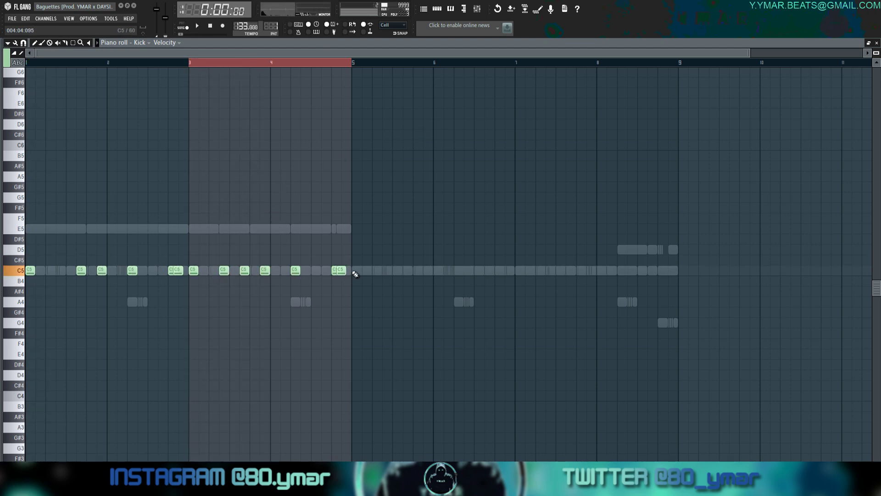
key(space)
right_click(245, 270)
key(ctrl+d)
drag(265, 270, 255, 270)
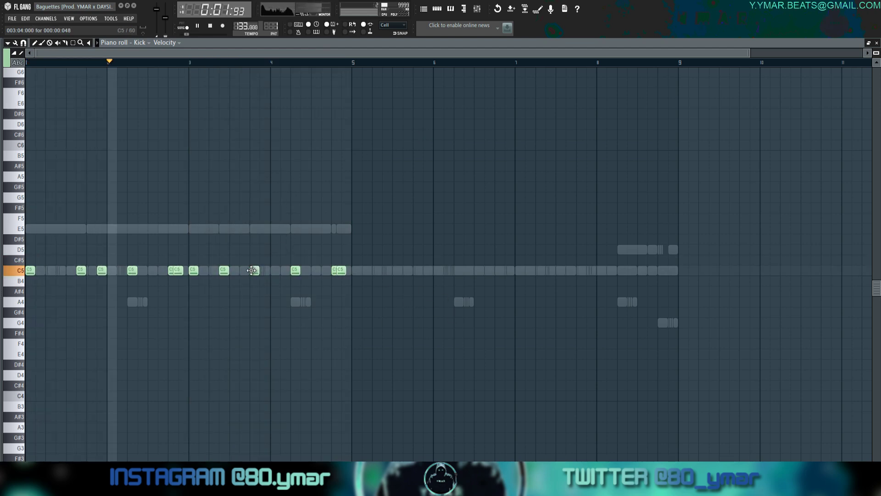
key(F6)
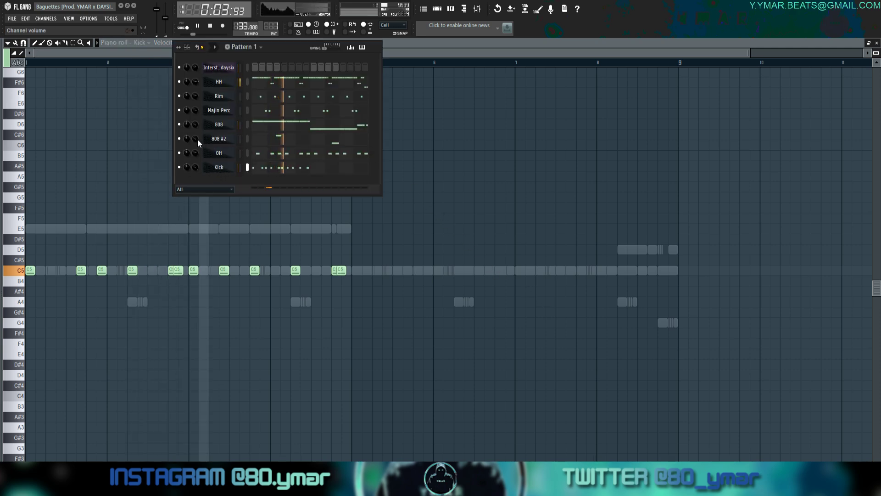
key(F6)
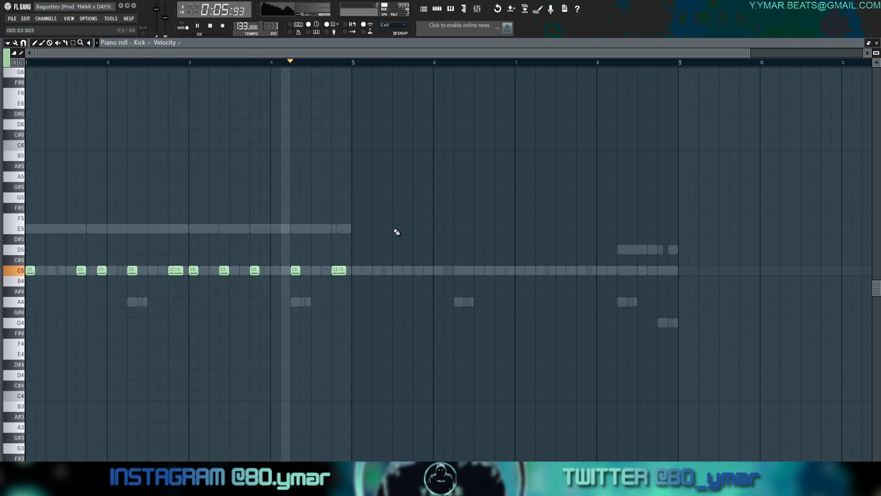
scroll(366, 271, up, 1)
scroll(366, 270, up, 3)
scroll(301, 272, down, 3)
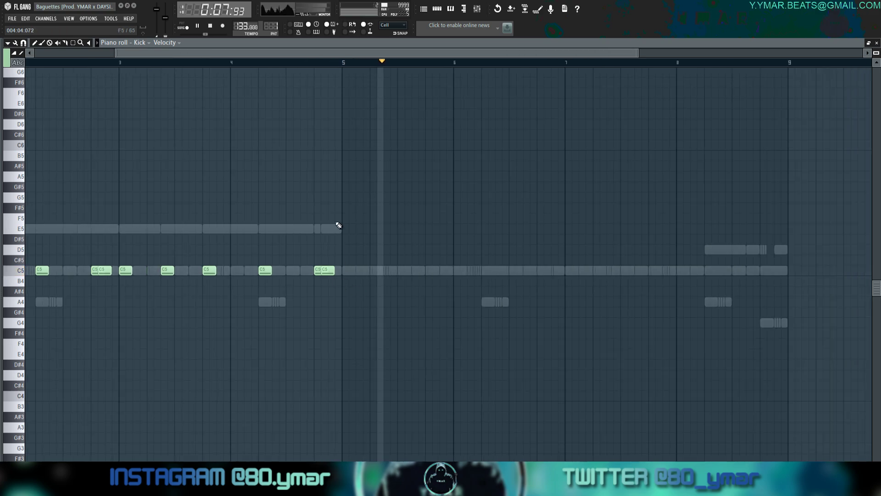
drag(342, 63, 2, 65)
key(ctrl+b)
key(ctrl+z)
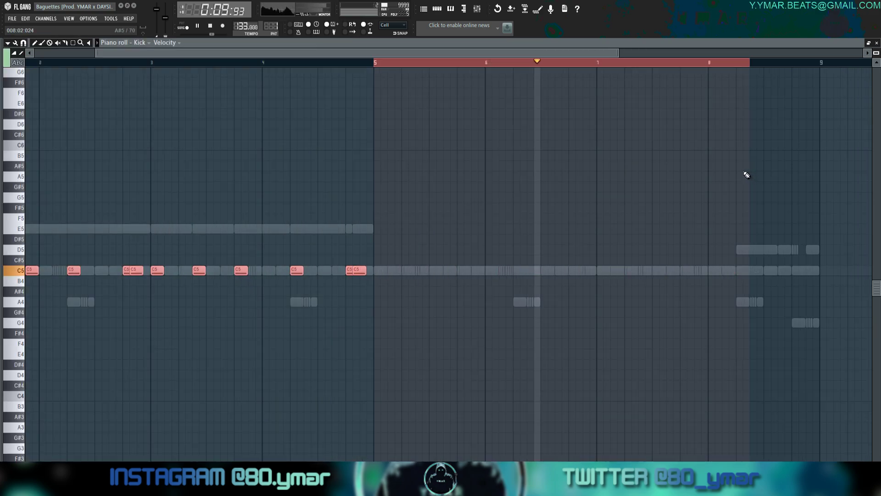
Duplicate the kick pattern from bars 1 to 4 into bars 5 to 8 and play it from the start.
scroll(717, 183, down, 2)
key(ctrl+d)
drag(308, 66, 15, 152)
key(ctrl+b)
key(space)
key(space)
key(space)
click(32, 270)
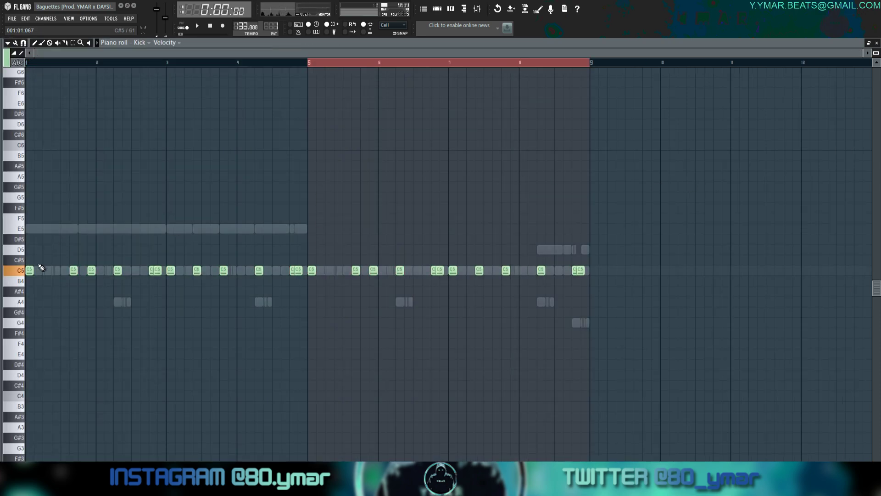
key(space)
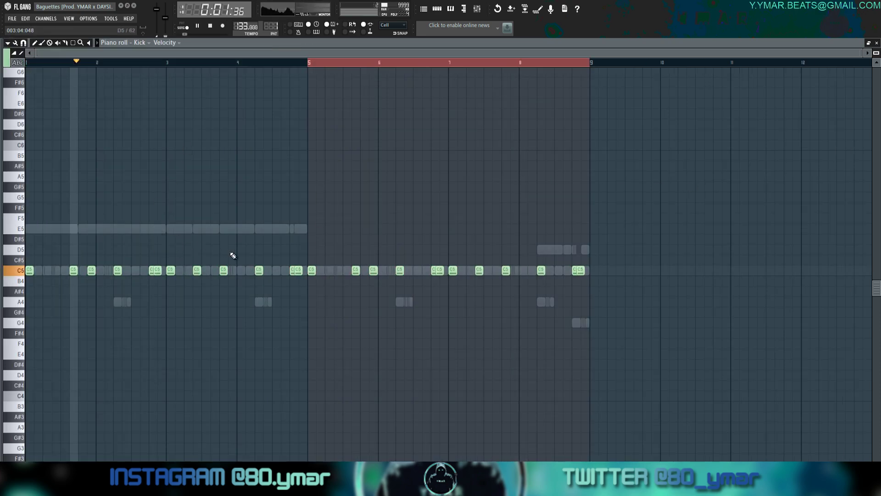
Extend every kick note to the start of the next kick with quick legato and clear the selection.
key(ctrl+a)
key(ctrl+l)
key(ctrl+d)
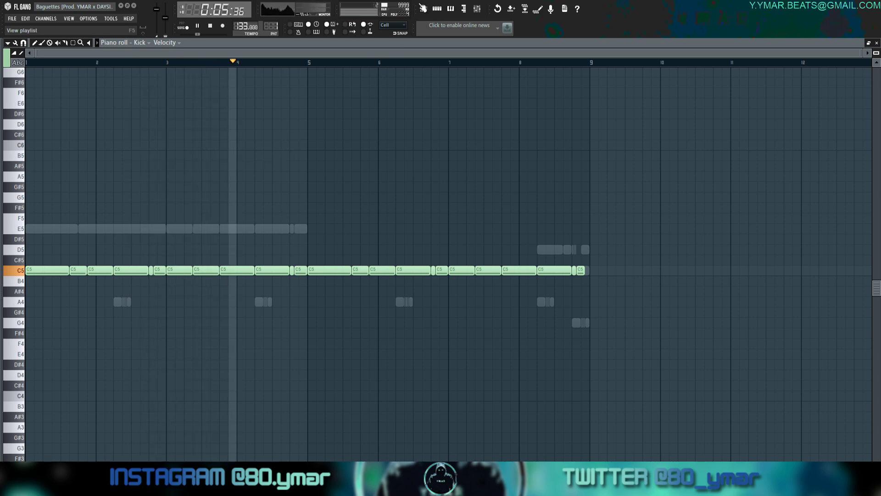
Solo the Kick channel together with 808 and 808 #2 to audition how they sit against each other.
key(F6)
right_click(179, 167)
click(179, 124)
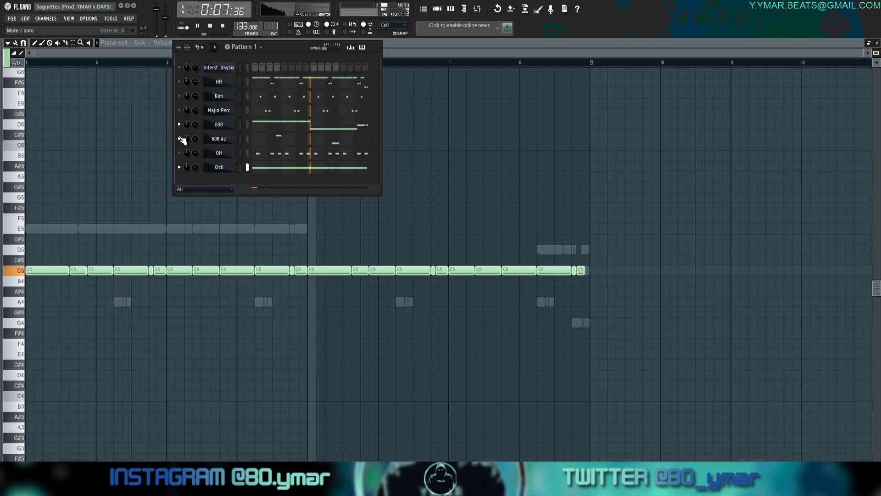
click(179, 139)
key(space)
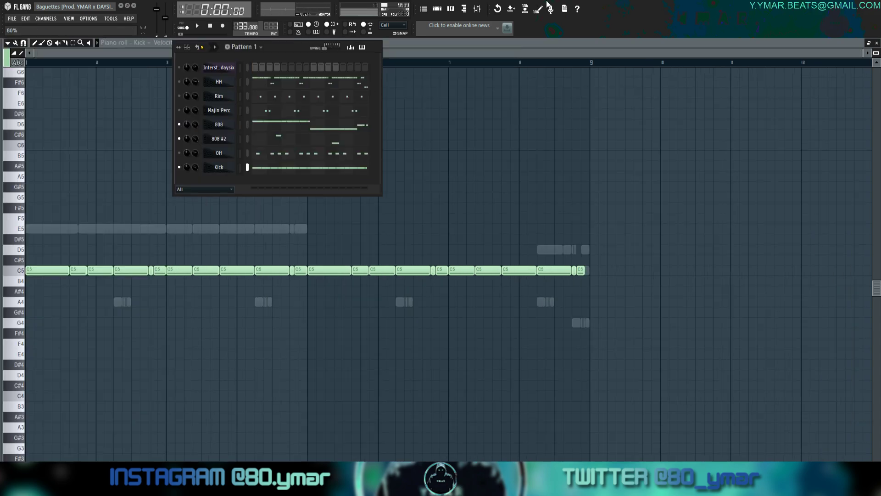
Route the HH, Rim, Majin Perc, 808, 808 #2, OH and Kick channels to consecutive mixer tracks starting at Insert 10.
key(F9)
key(ctrl+a)
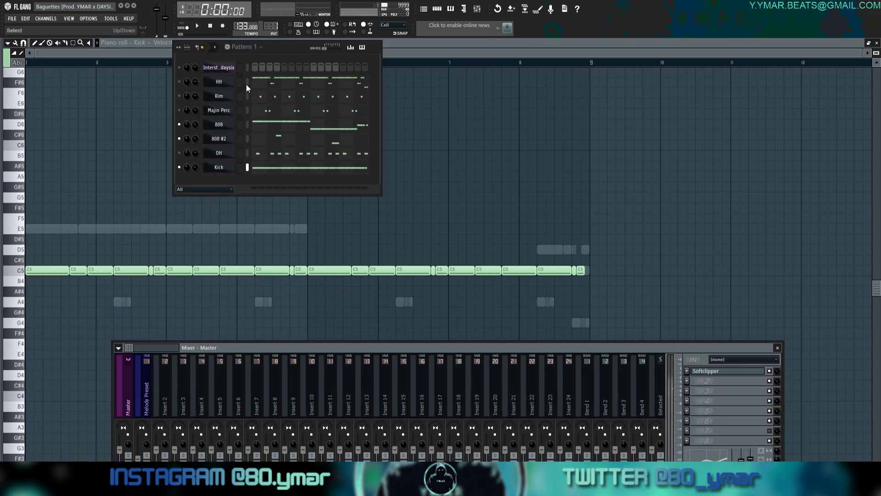
click(312, 401)
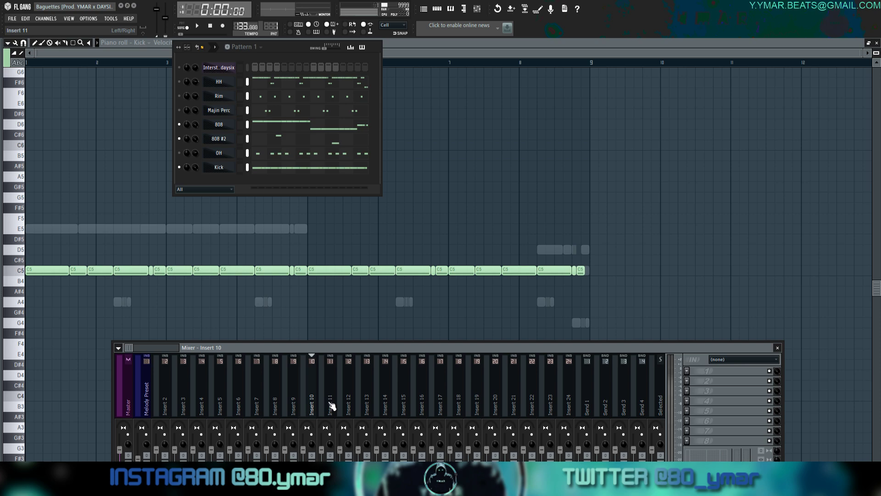
double_click(247, 96)
drag(248, 83, 249, 115)
key(ctrl+l)
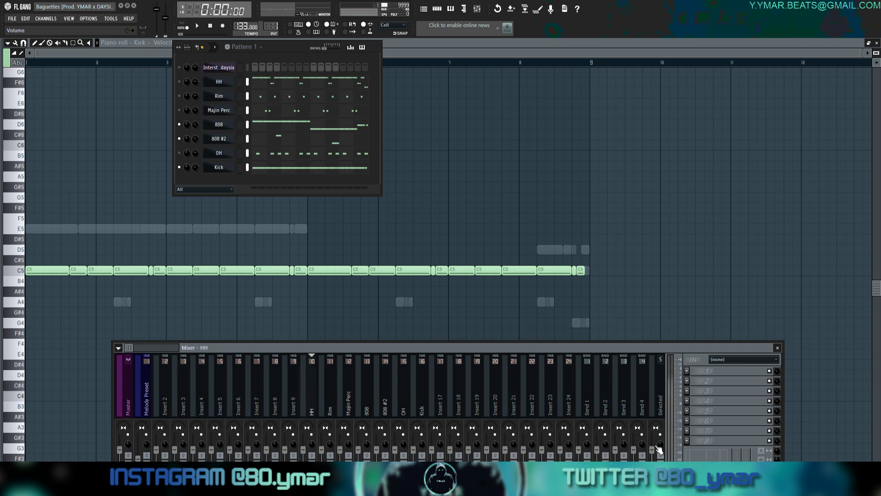
click(327, 386)
Load the YMAR - Dispinz 808 preset from the !stash folder onto the 808 mixer track and bypass its Fruity Fast Dist.
mouse_move(3, 107)
scroll(42, 147, up, 10)
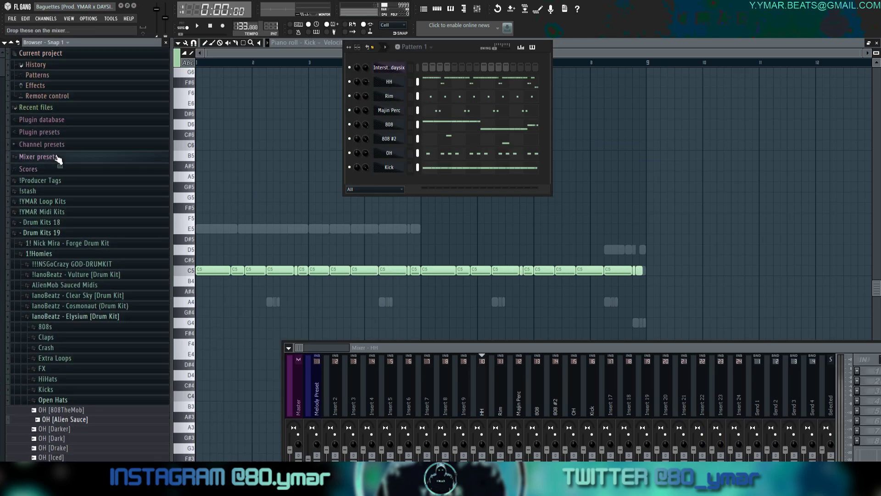
click(46, 191)
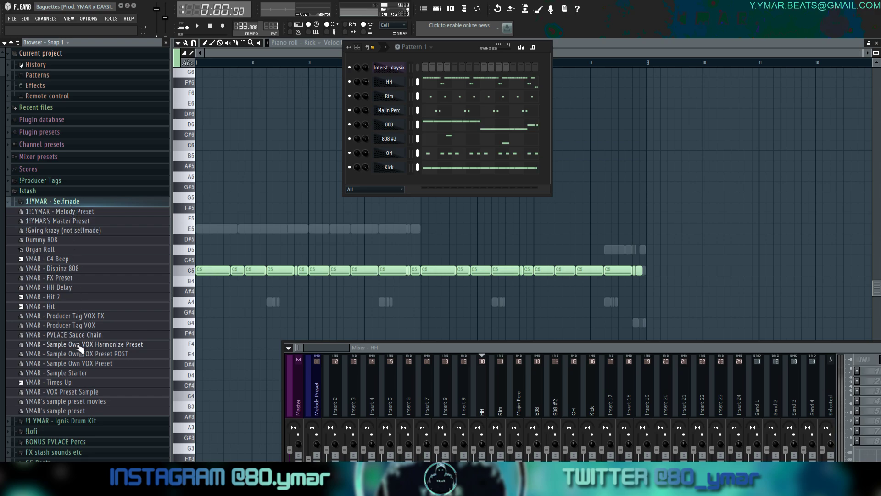
key(alt+F8)
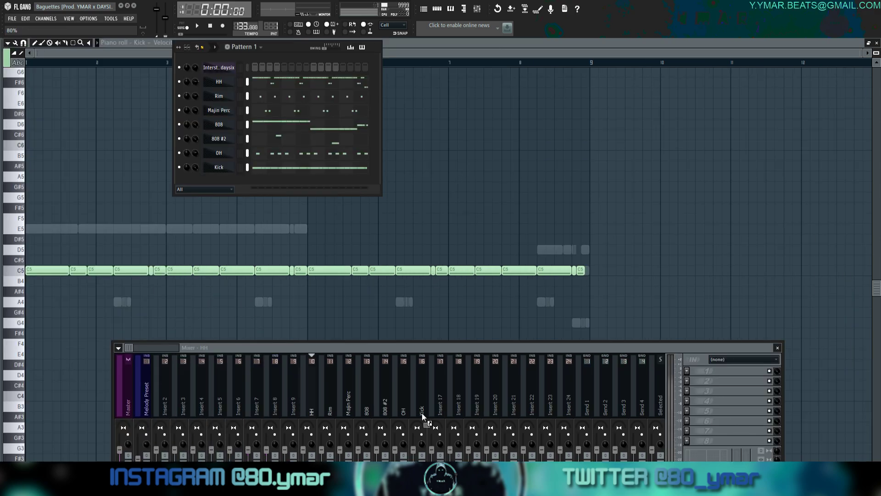
drag(370, 410, 370, 410)
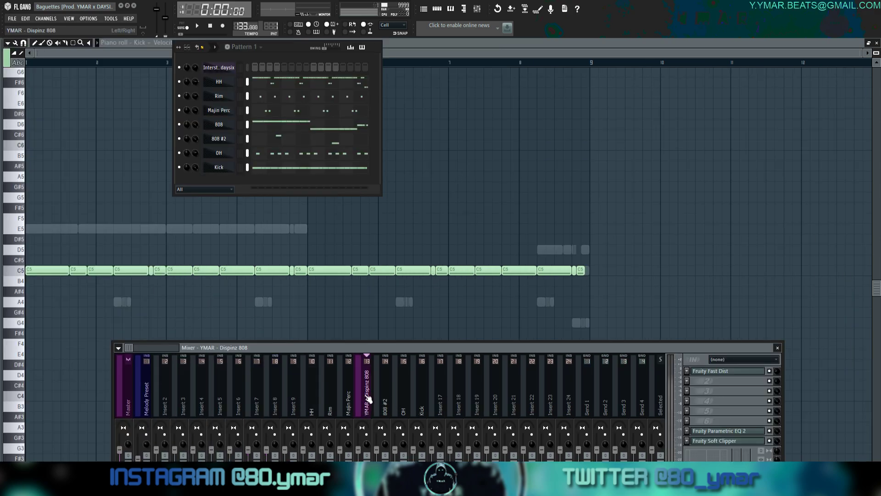
click(770, 371)
Examine the band 2 cut in the 808 mixer track's Fruity Parametric EQ 2.
click(740, 432)
mouse_move(165, 175)
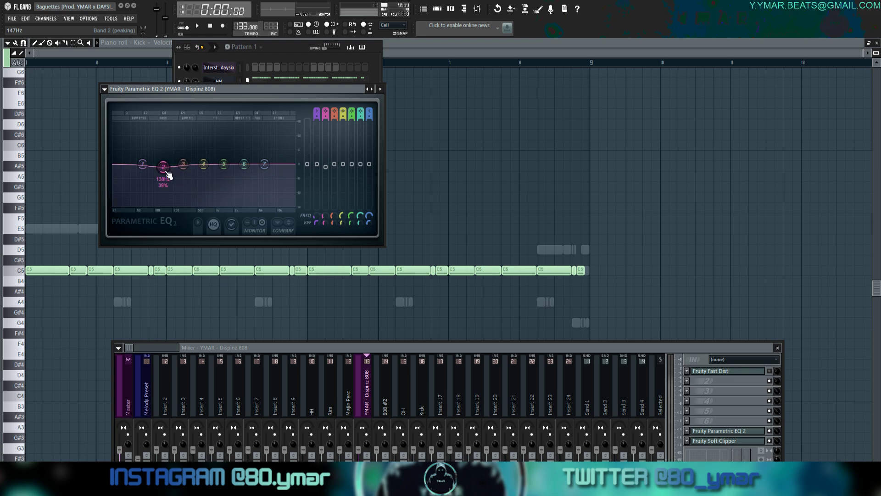
click(380, 89)
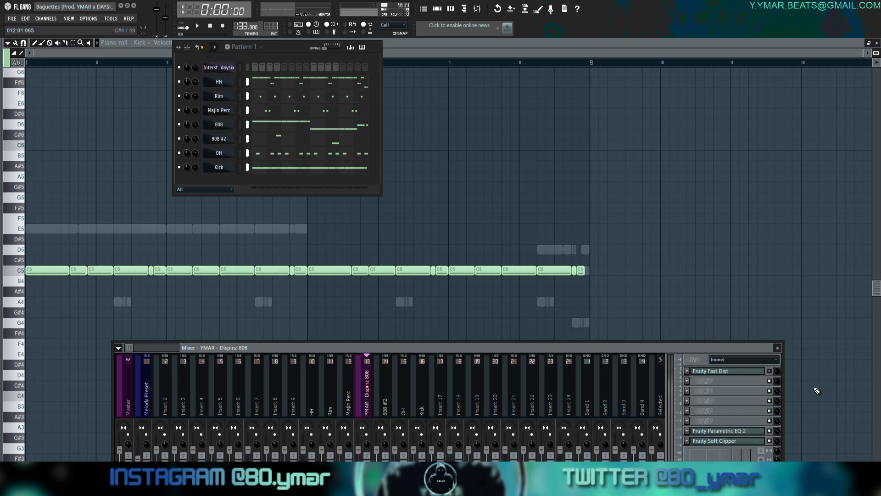
Try boosting band 6 of the 808 track's Fruity Parametric EQ 2 at about 2936 Hz.
click(725, 441)
click(727, 432)
click(728, 432)
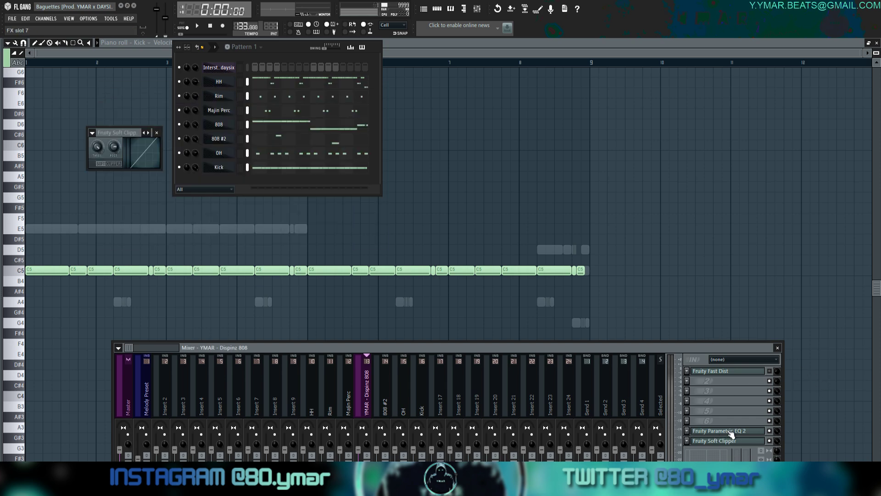
click(728, 432)
mouse_move(244, 164)
mouse_down()
mouse_move(244, 140)
mouse_move(244, 149)
mouse_up()
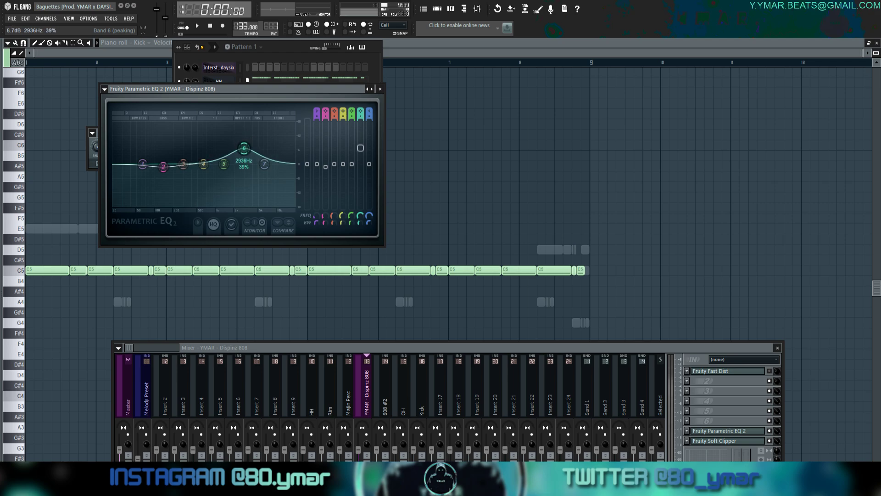
mouse_move(245, 147)
mouse_down()
mouse_move(244, 138)
mouse_move(244, 147)
mouse_up()
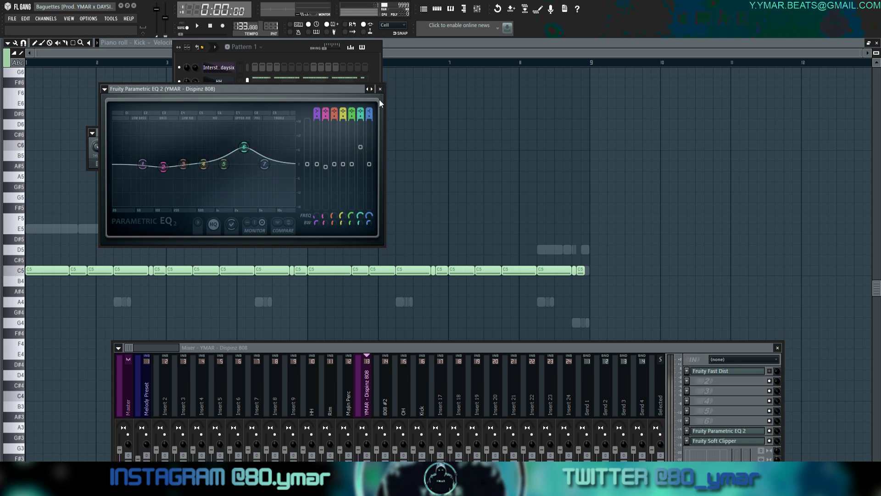
drag(361, 147, 361, 152)
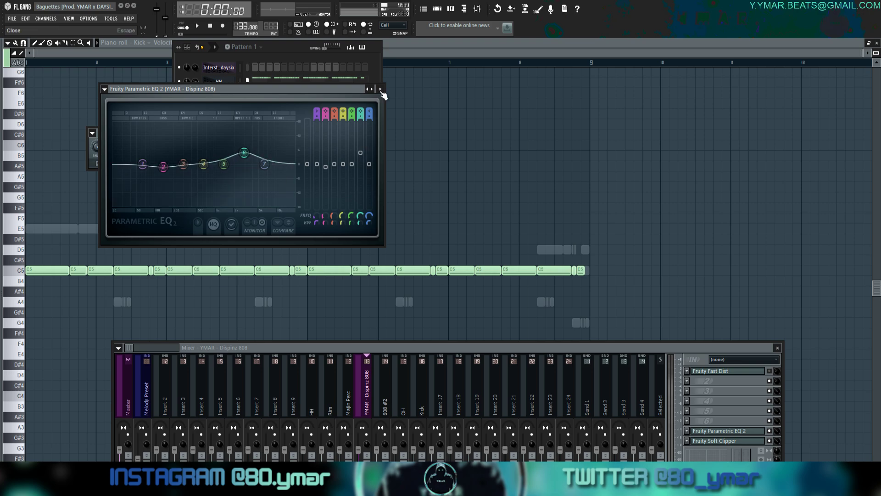
click(381, 89)
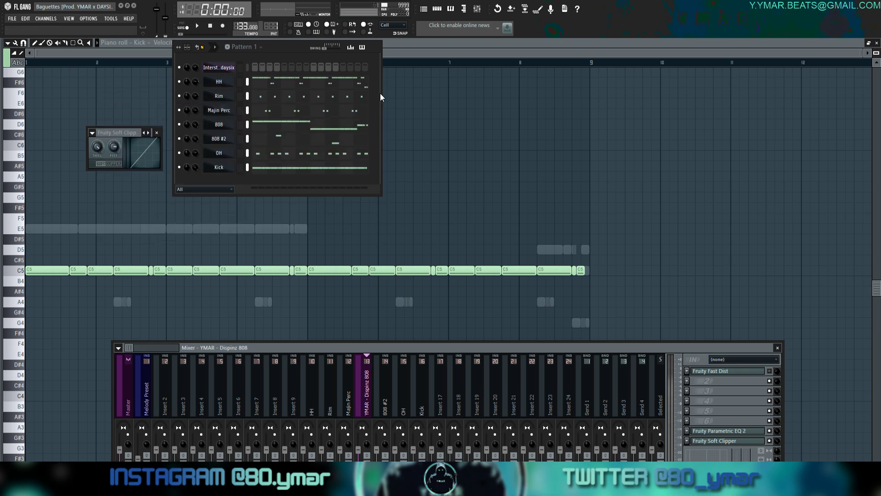
click(157, 133)
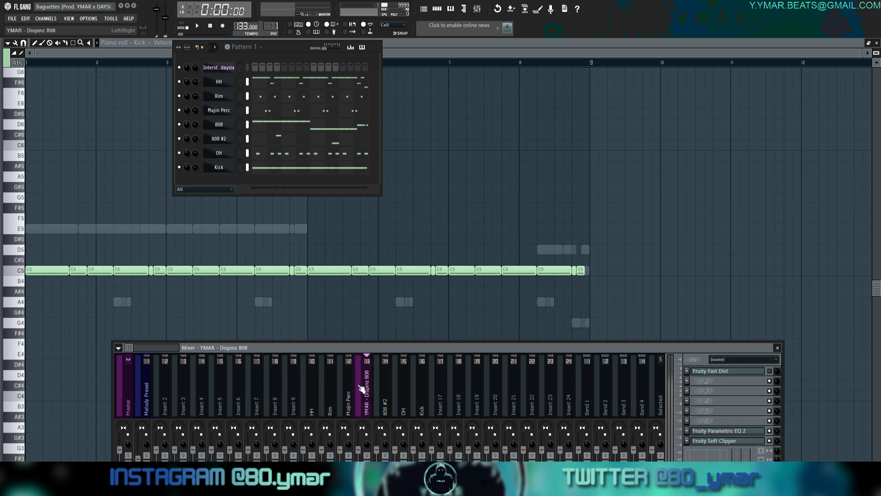
Try a smaller band 6 boost on the 808 track during playback, and undo the EQ boost.
key(space)
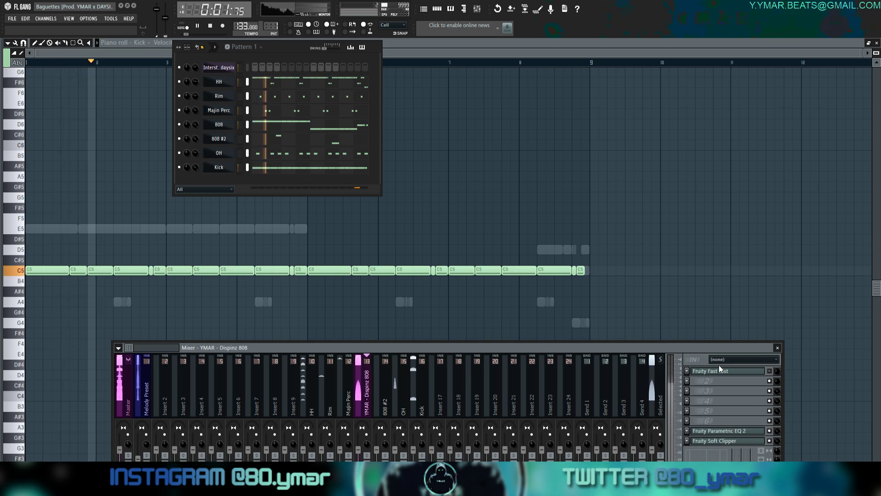
click(728, 430)
mouse_move(361, 158)
mouse_down()
mouse_move(360, 150)
mouse_move(361, 157)
mouse_up()
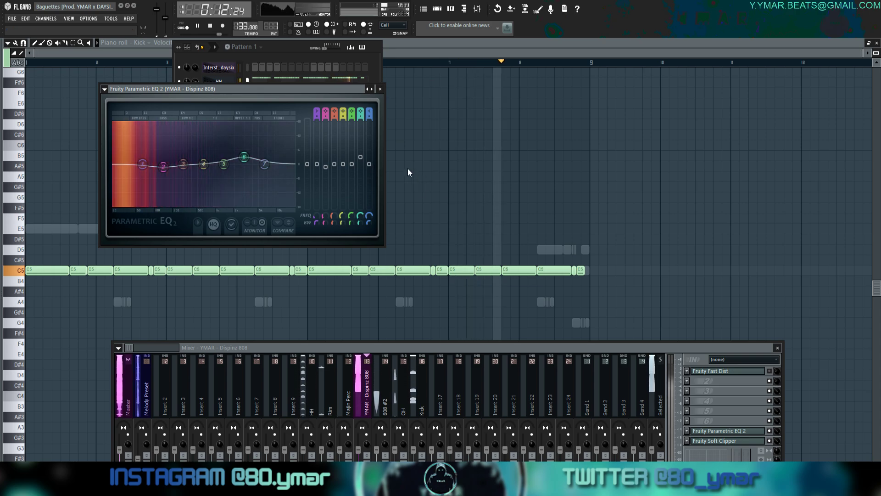
key(ctrl+z)
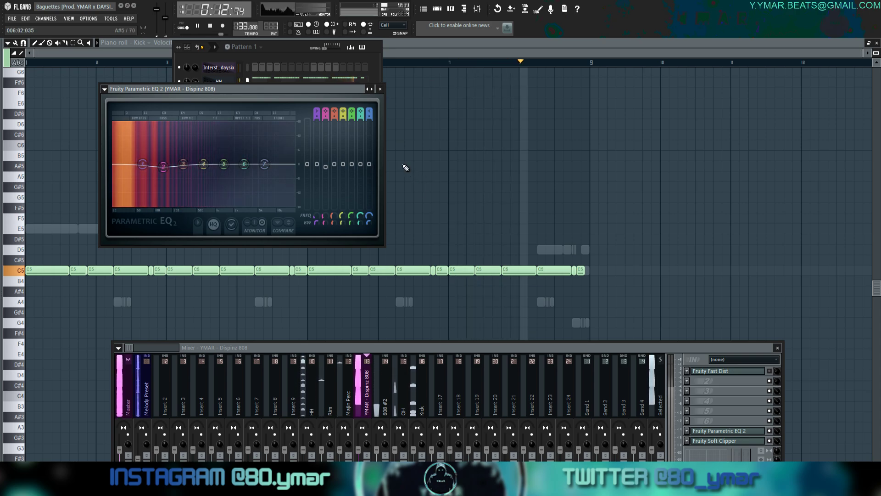
click(380, 89)
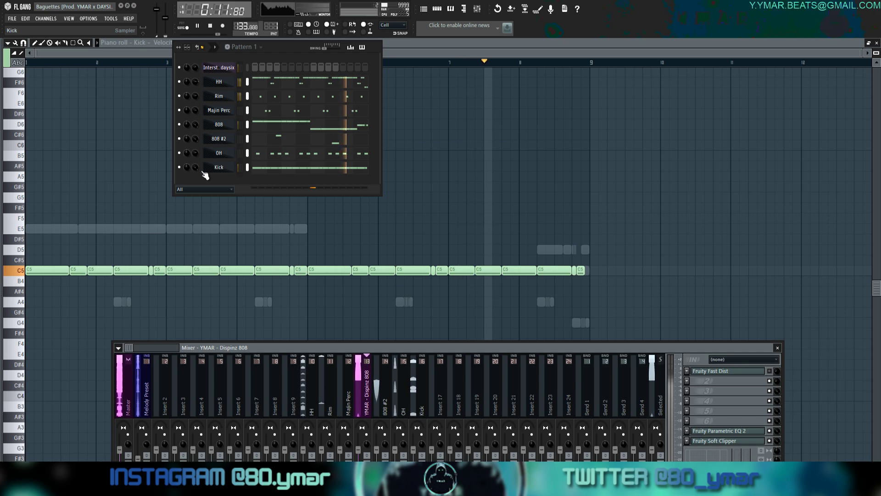
key(space)
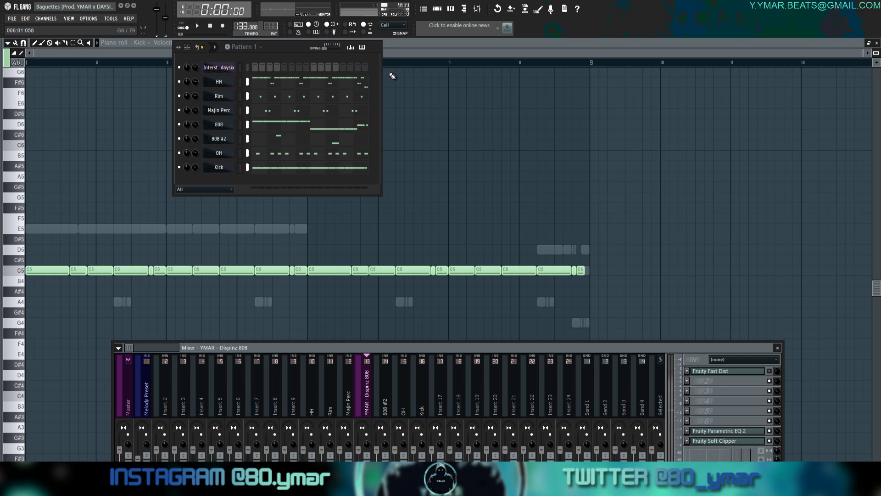
Return to the Kick piano roll and extend the last kick note to the end of bar 8.
right_click(668, 73)
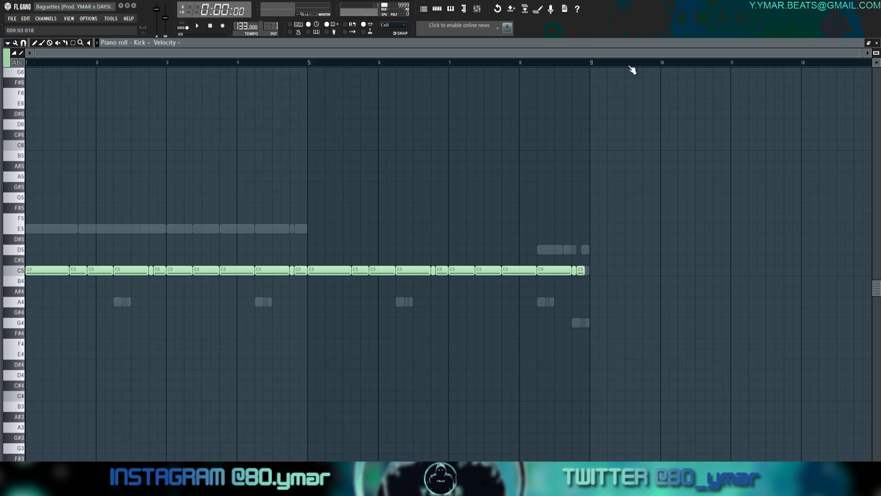
scroll(594, 63, up, 6)
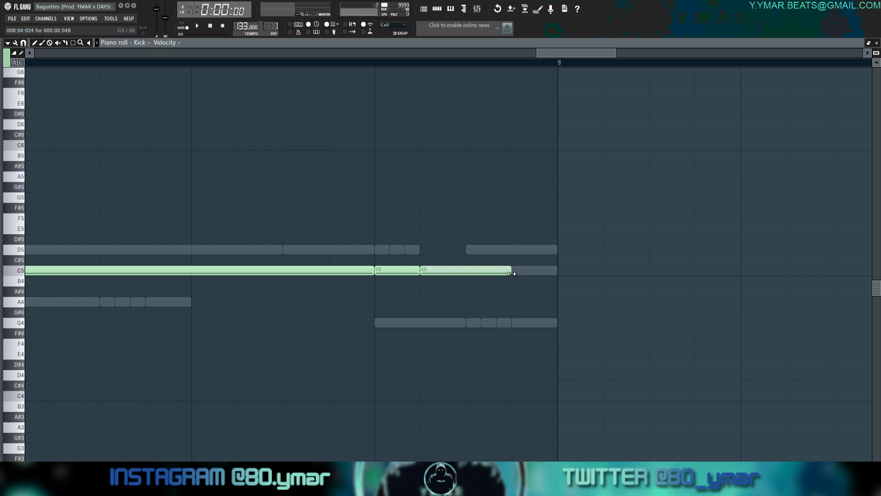
drag(511, 271, 556, 270)
scroll(640, 179, down, 6)
scroll(650, 158, down, 5)
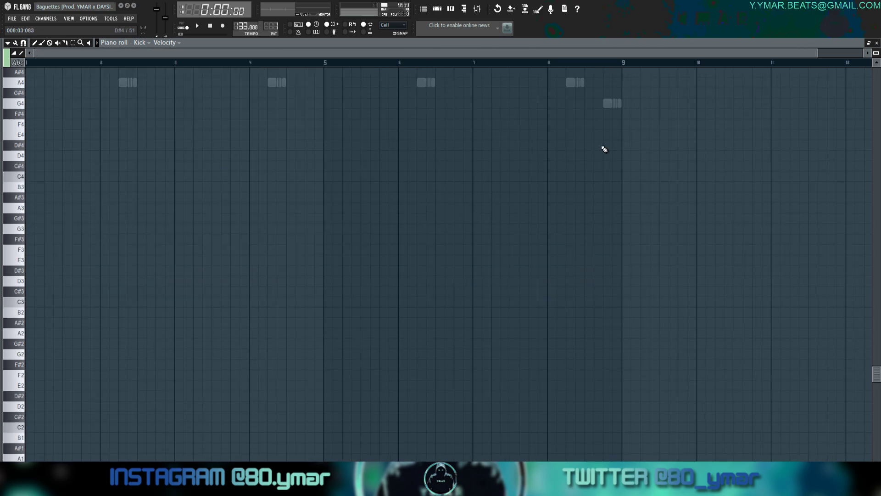
scroll(602, 147, up, 5)
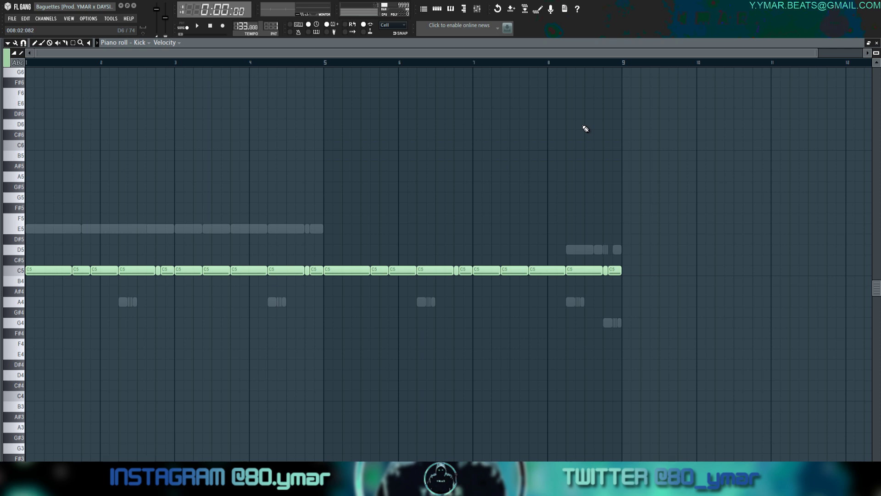
Reopen the Kick piano roll from the channel rack and undo the kick note lengthening.
click(427, 8)
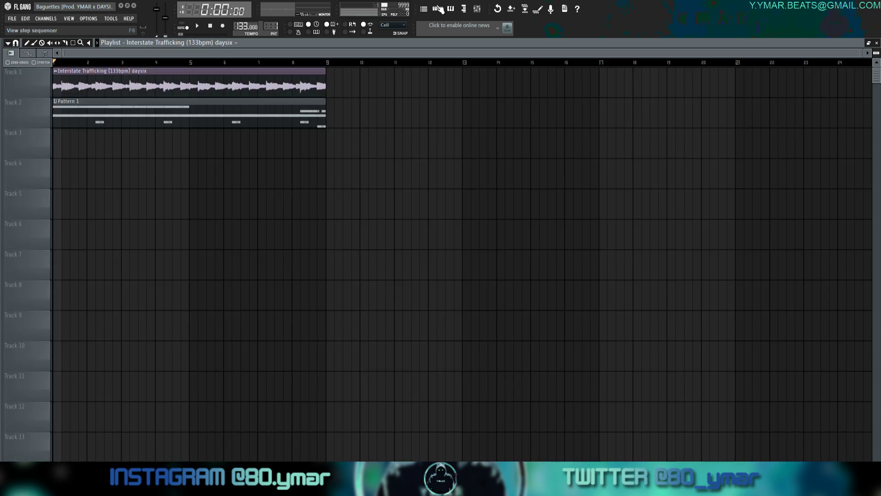
click(440, 8)
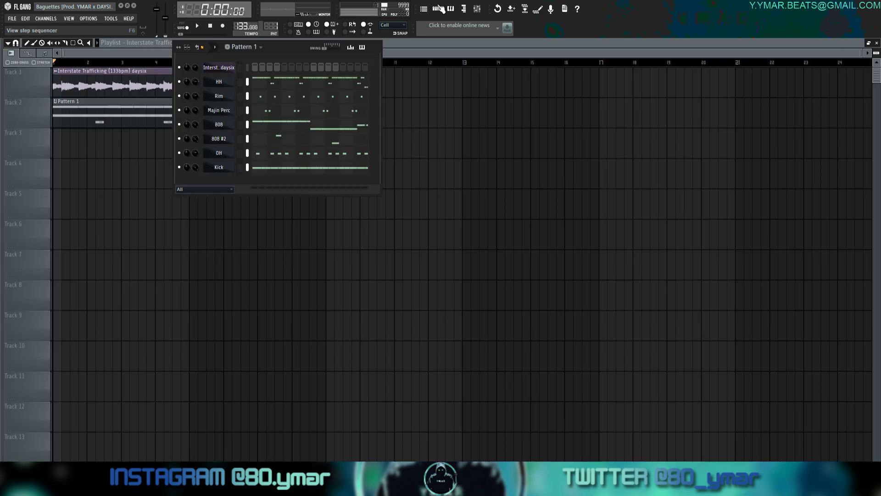
click(265, 168)
key(ctrl+z)
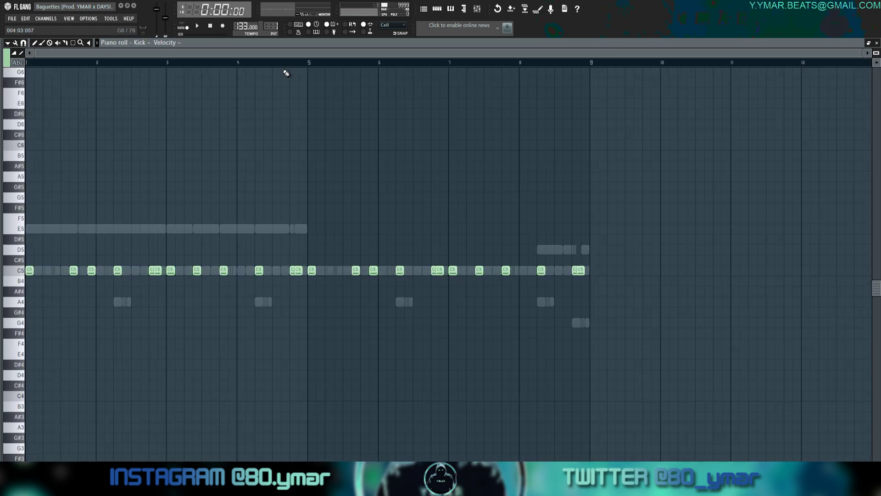
Lengthen the second kick of the closing pairs in bars 2, 4 and 6 with legato, and extend the last kick to the end of bar 8.
ctrl+click(575, 271)
drag(605, 287, 545, 240)
drag(603, 294, 549, 231)
drag(622, 317, 558, 203)
drag(303, 285, 293, 261)
drag(164, 279, 149, 256)
drag(445, 276, 435, 250)
key(ctrl+l)
key(ctrl+d)
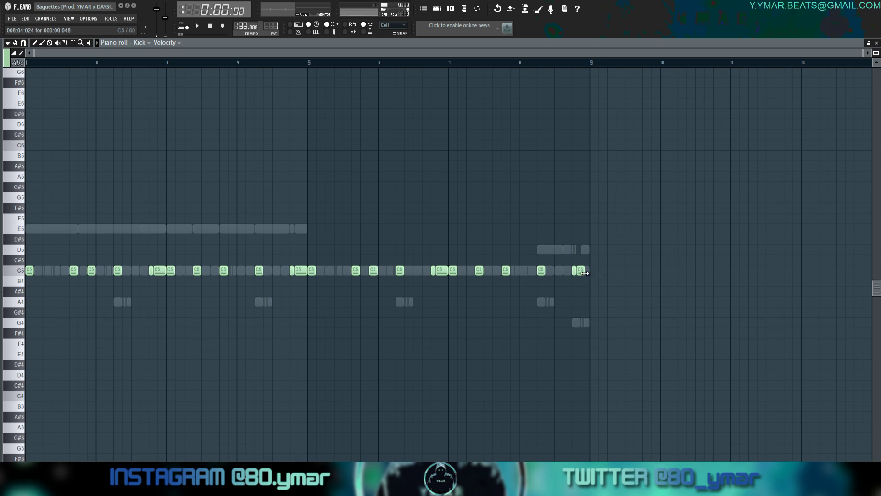
drag(585, 271, 597, 274)
Play the playlist arrangement to check the kick pattern, and bring up the channel rack and mixer.
click(437, 8)
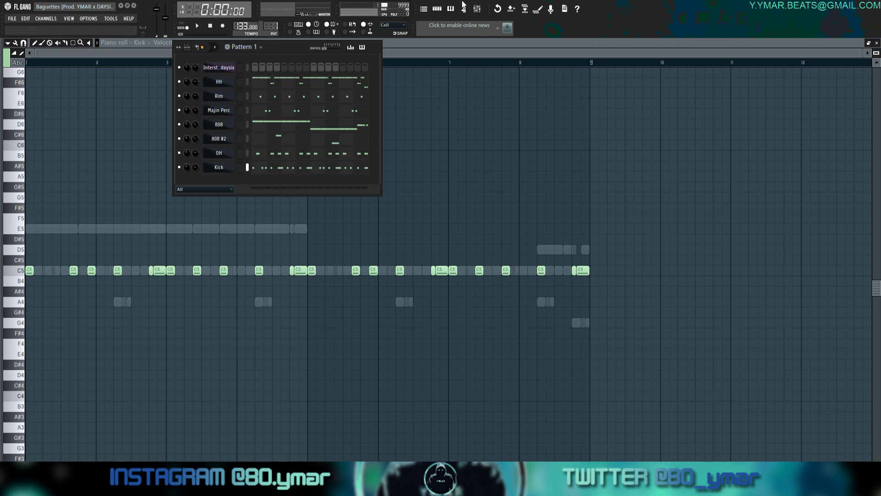
click(425, 9)
click(437, 10)
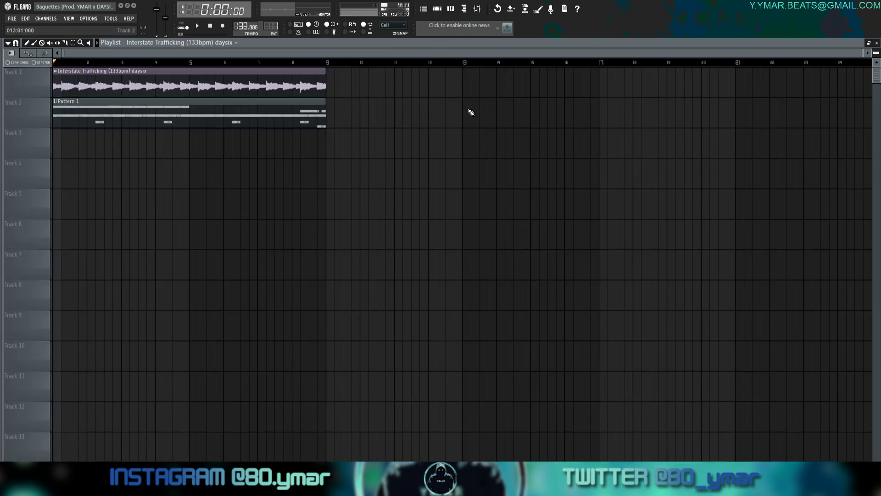
key(space)
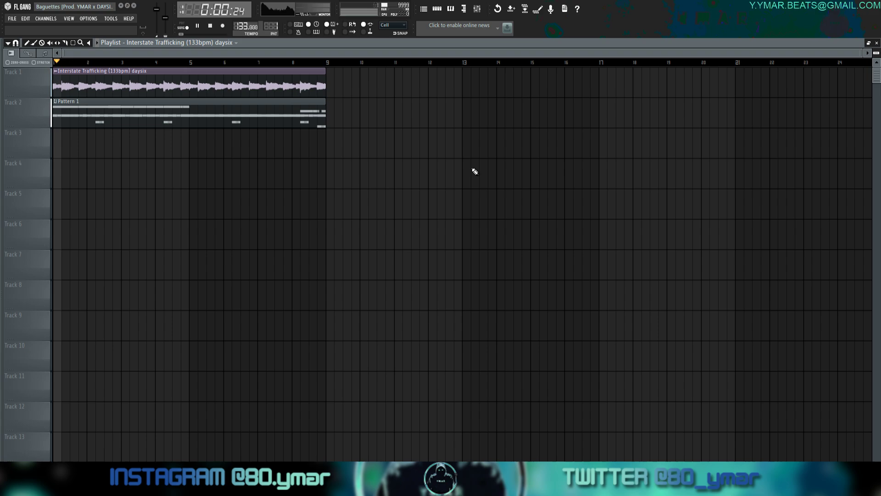
click(437, 9)
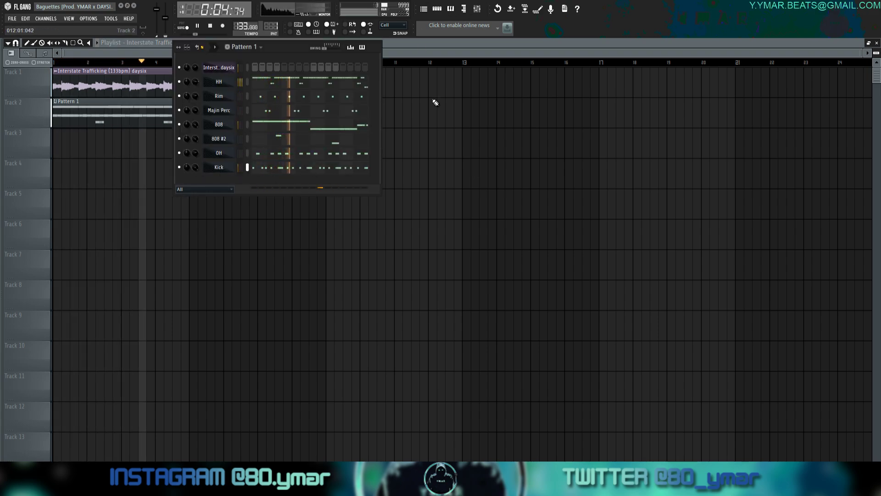
click(478, 10)
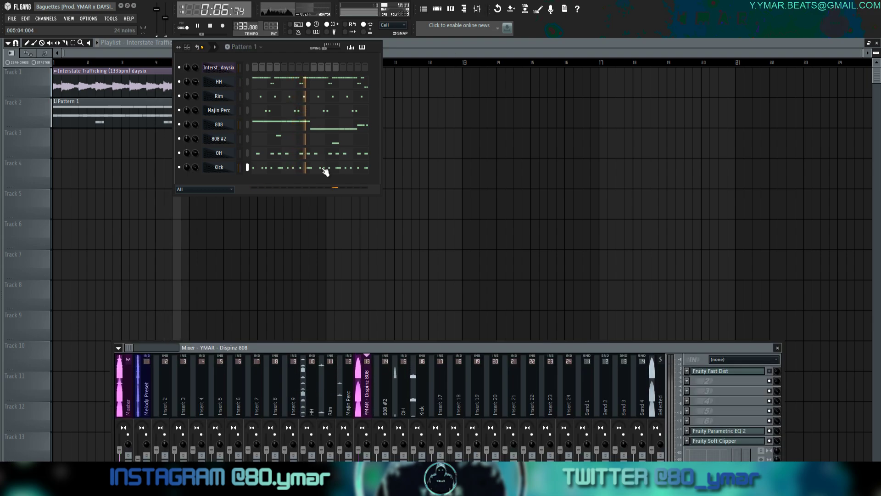
Delete the final kick notes of bars 4 and 8, discard all kick note lengths, and close the piano roll.
click(308, 171)
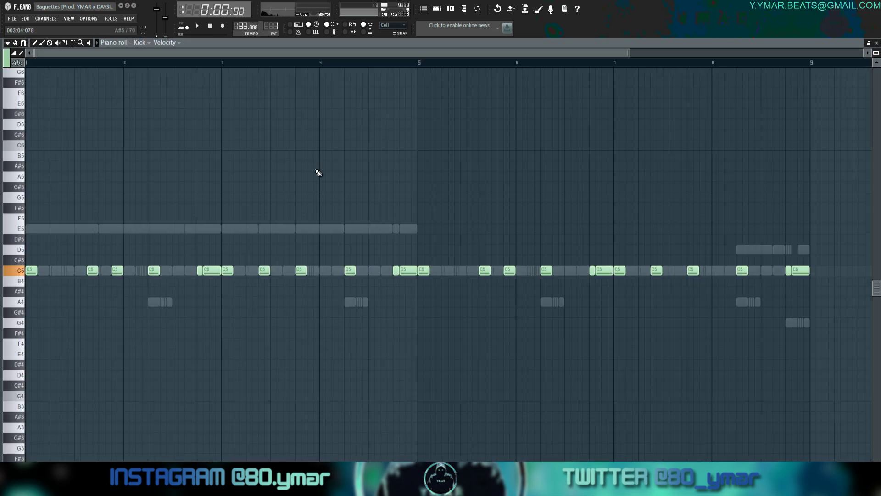
right_click(802, 272)
scroll(746, 299, down, 1)
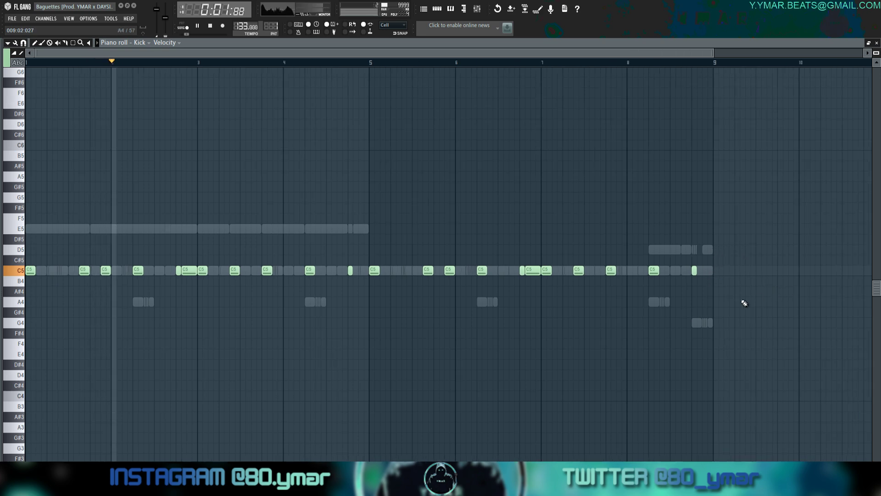
key(shift+d)
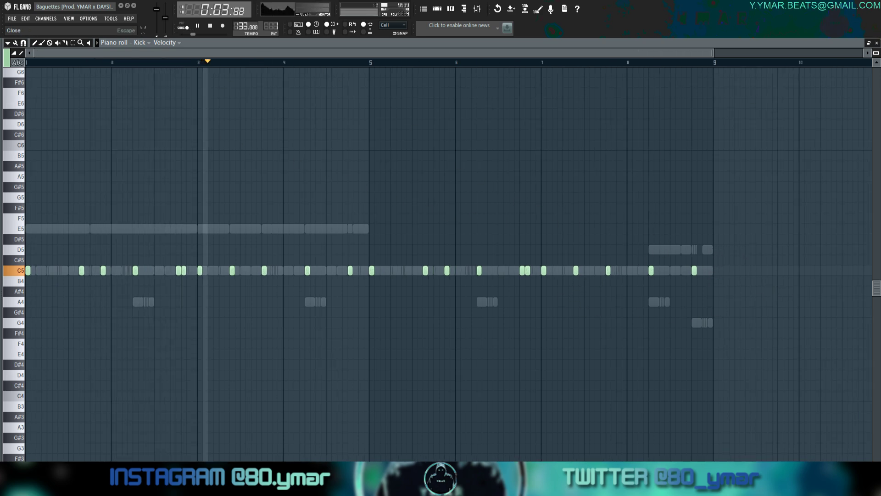
click(877, 43)
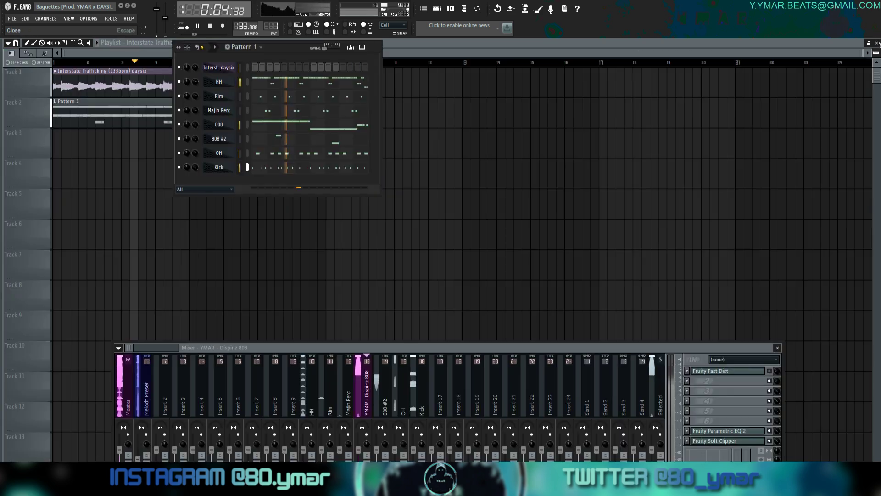
Check the Kick channel's settings and notes during playback, and stop with the channel rack and mixer open.
click(219, 167)
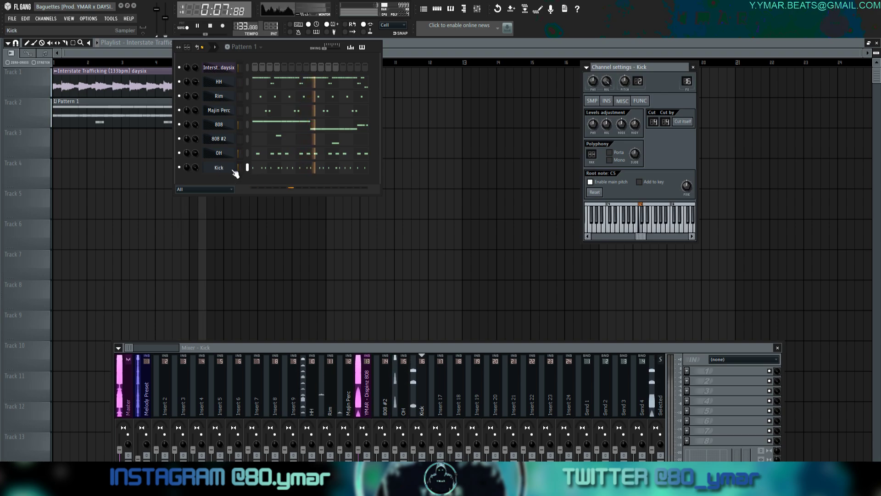
click(345, 169)
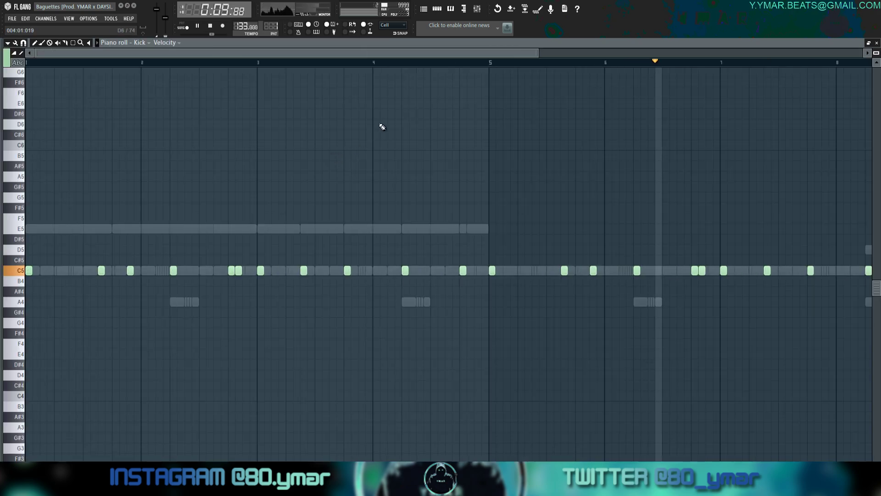
key(F6)
click(478, 10)
key(space)
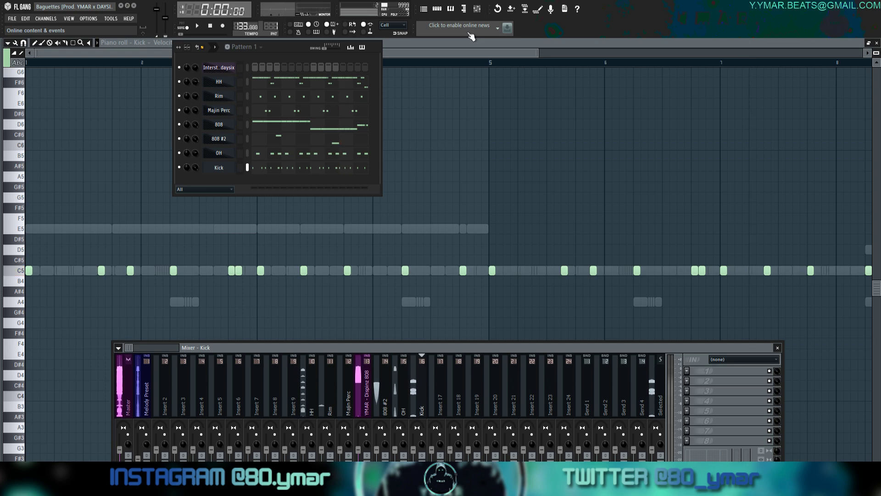
Load Effectrix and Gross Beat into the first two effect slots of the Melody Preset mixer track.
click(147, 404)
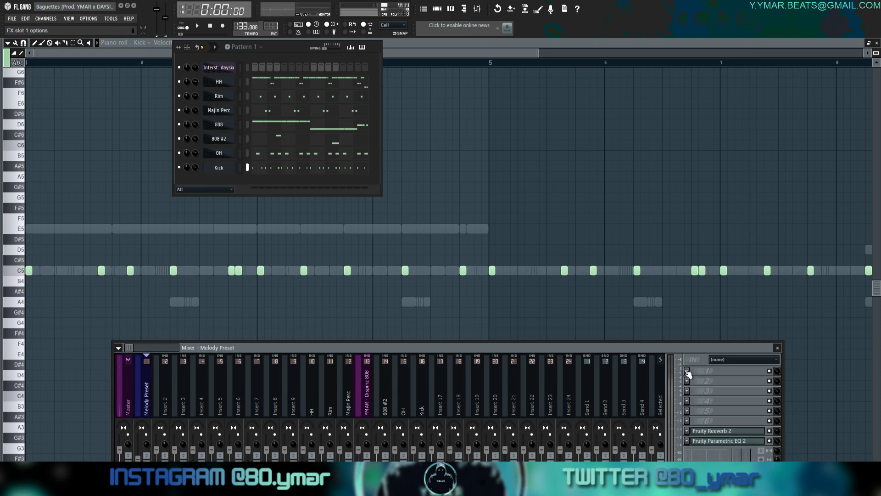
click(759, 173)
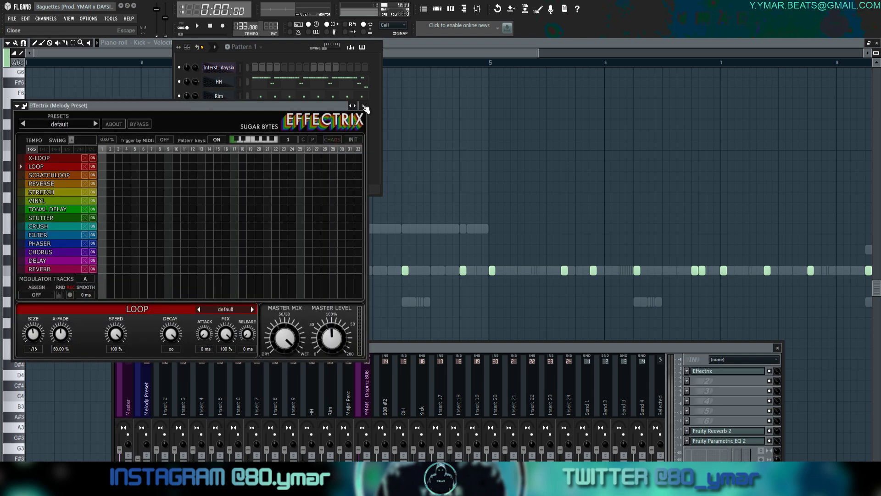
click(365, 106)
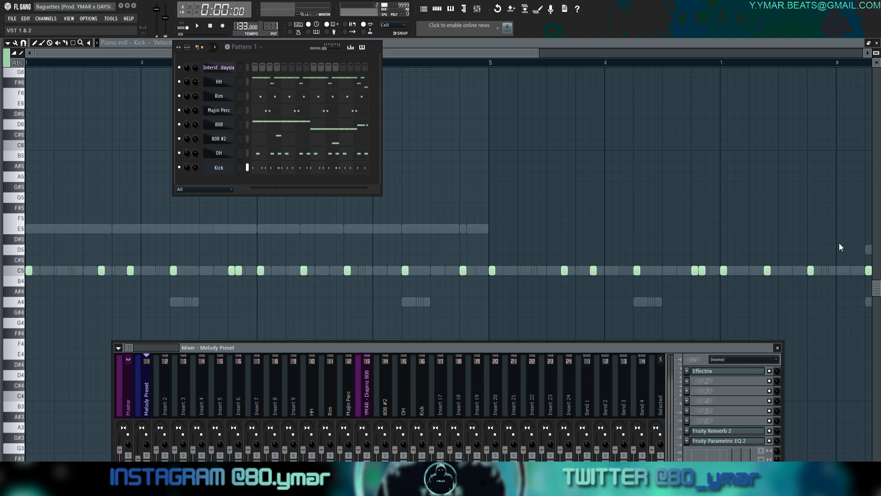
click(847, 190)
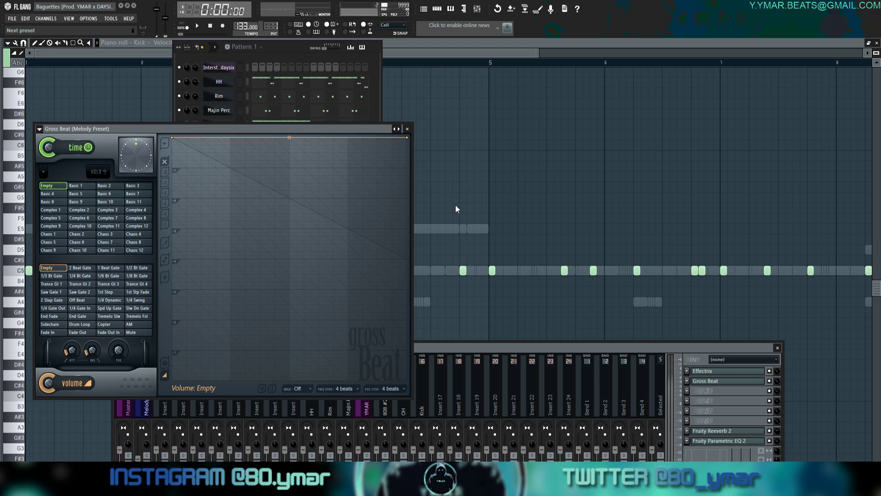
Add HalfTime to slot 3 of the Melody Preset track, and bypass Gross Beat and Effectrix.
click(738, 441)
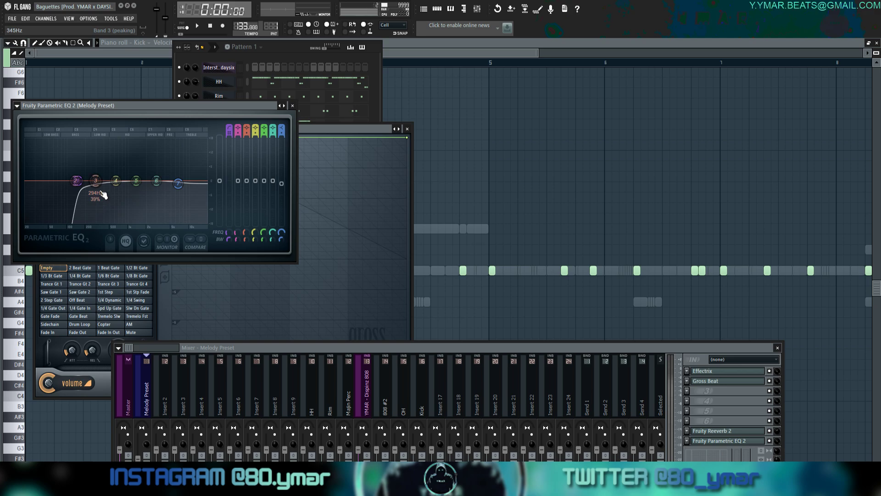
click(407, 129)
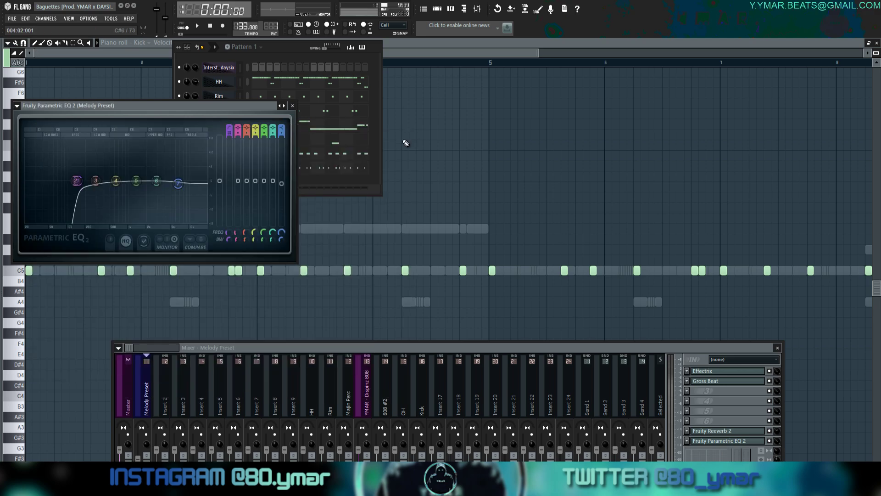
click(707, 382)
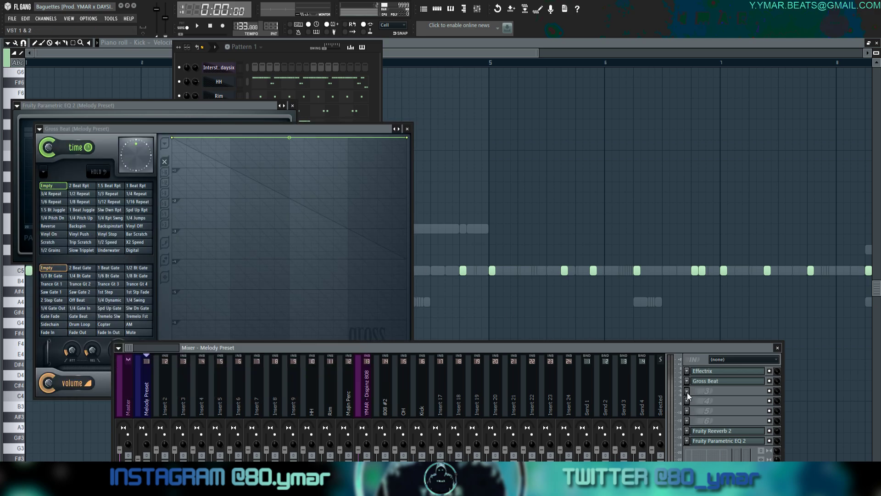
click(770, 381)
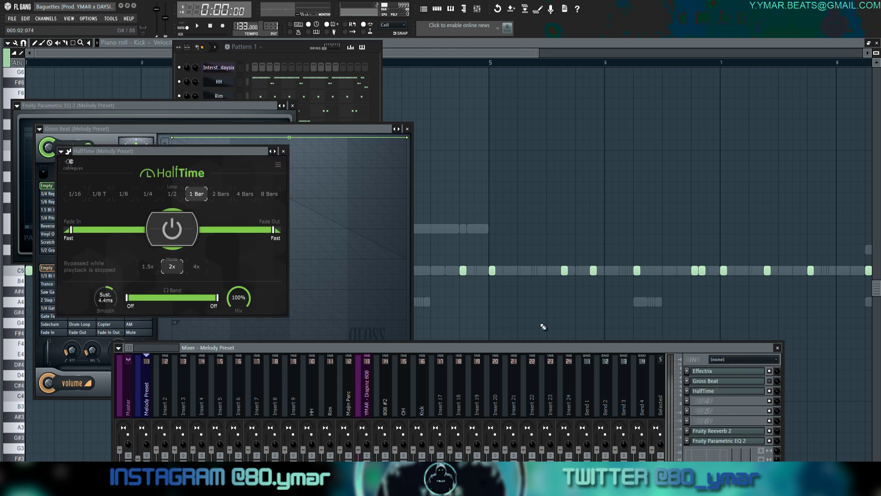
click(770, 371)
Listen to the beat with HalfTime active on the melody, and close the open plugin windows.
key(space)
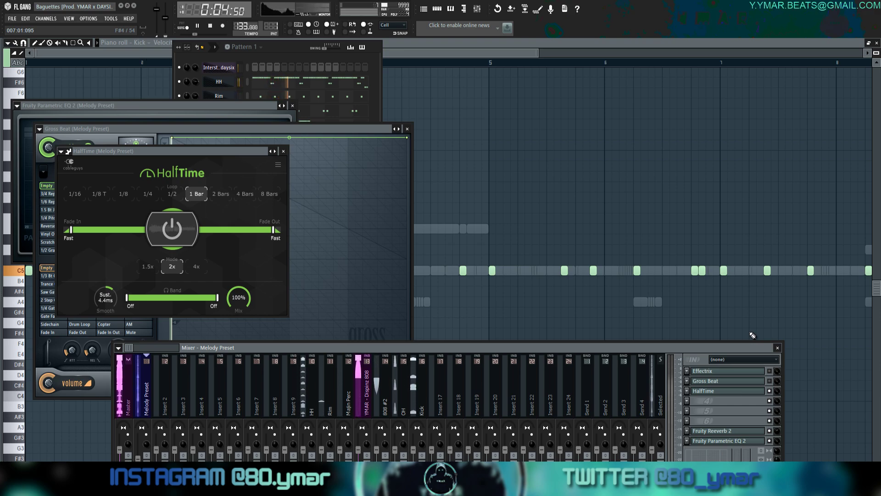
key(space)
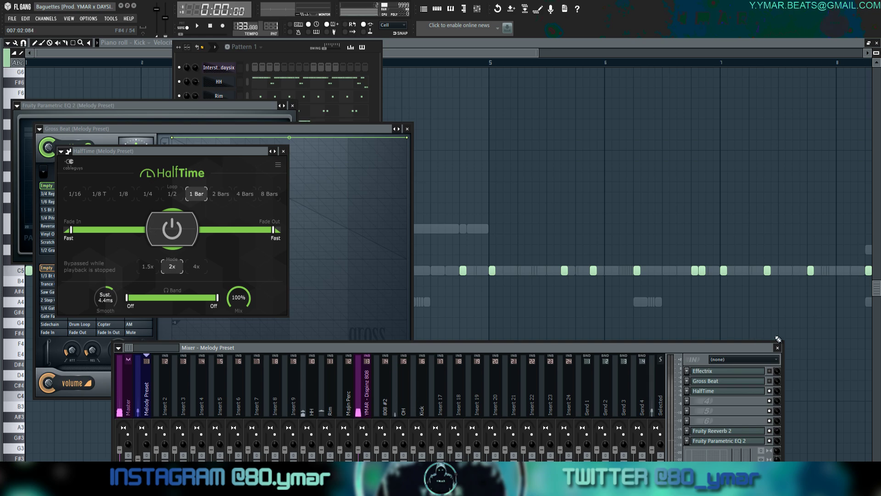
click(283, 151)
click(293, 105)
click(408, 129)
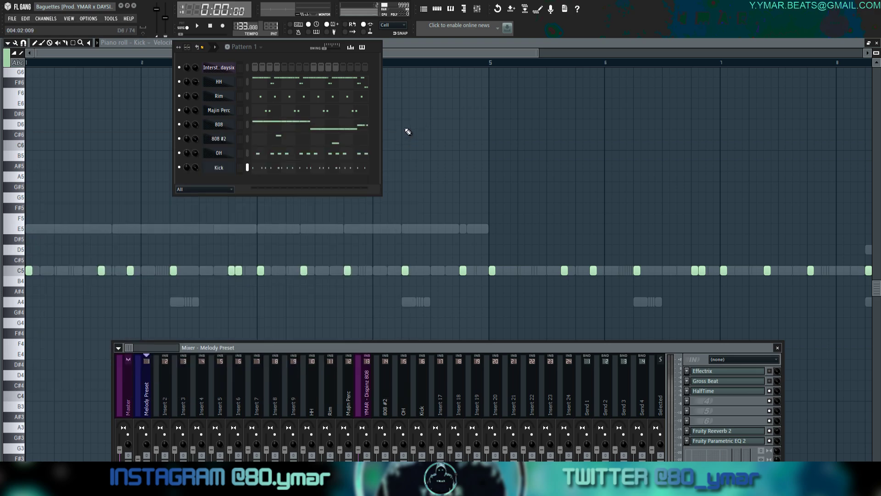
key(space)
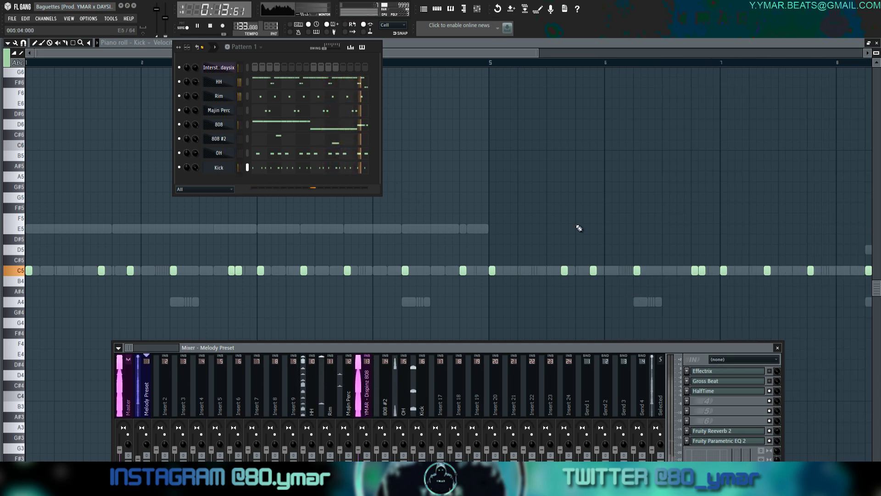
key(space)
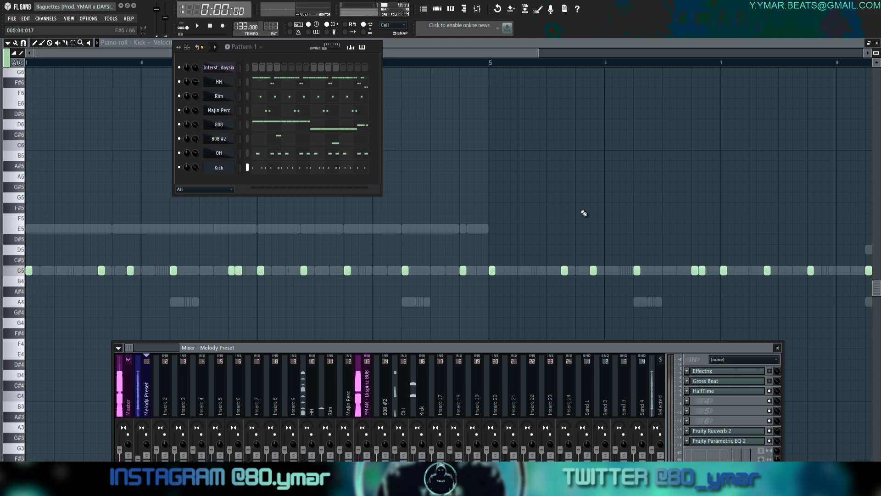
Bypass HalfTime on the Melody Preset track, re-enable Effectrix and open its editor.
click(738, 392)
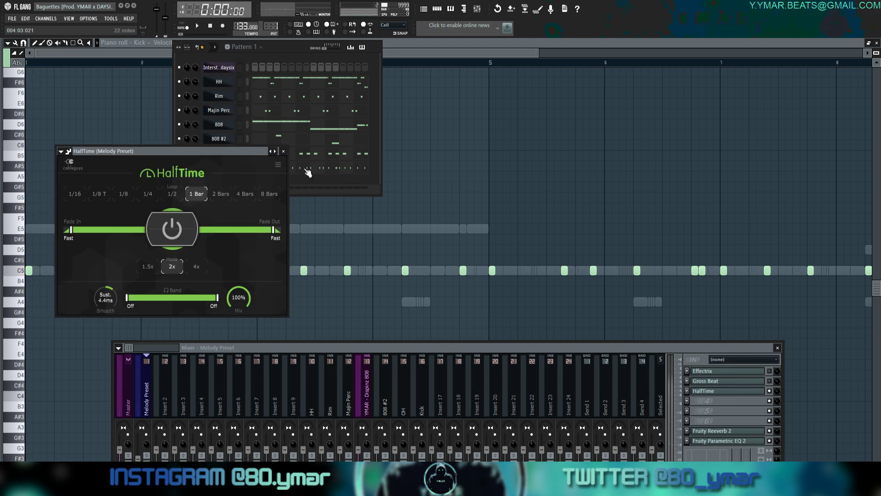
click(283, 152)
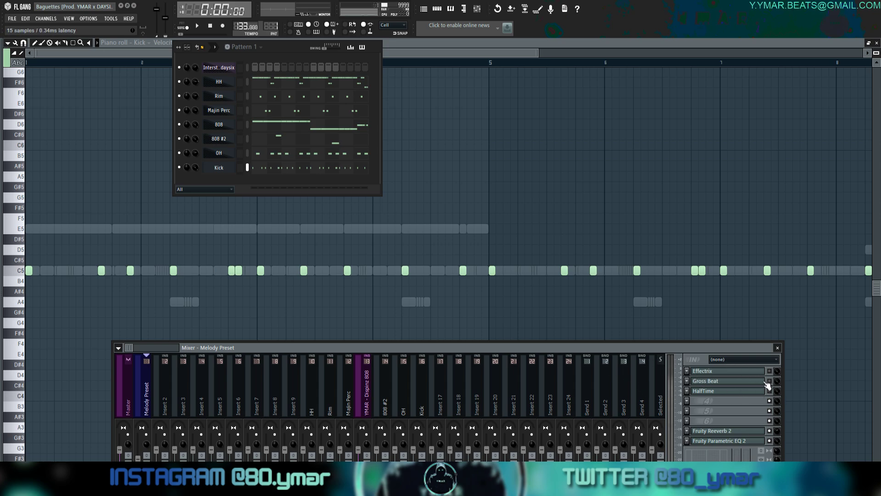
click(753, 371)
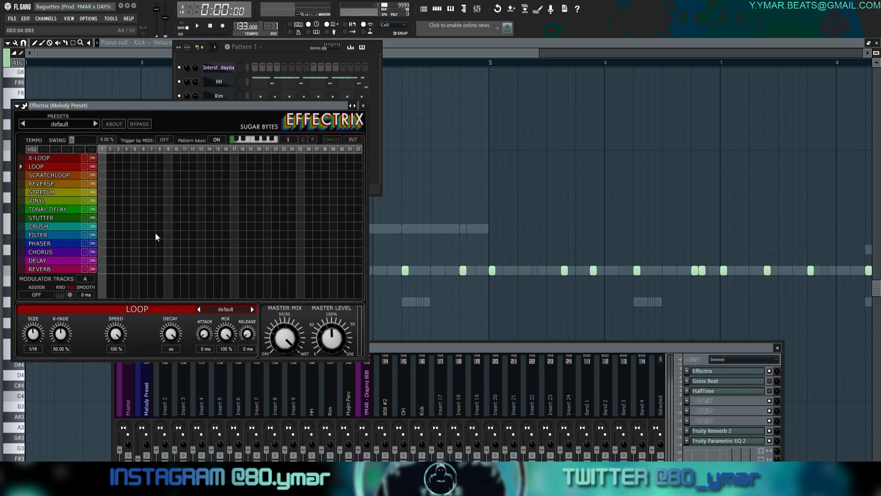
Load the user preset YMAR - Melodic 1UP in Effectrix and close its editor.
click(85, 123)
mouse_move(78, 201)
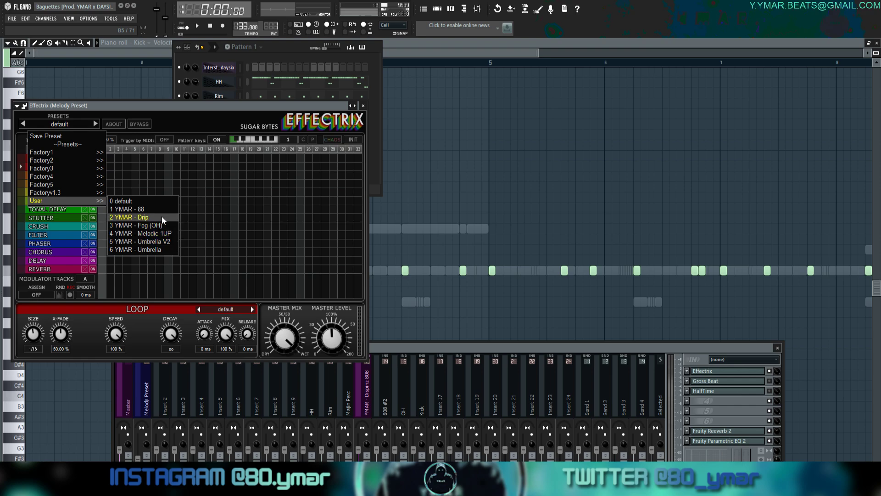
click(166, 235)
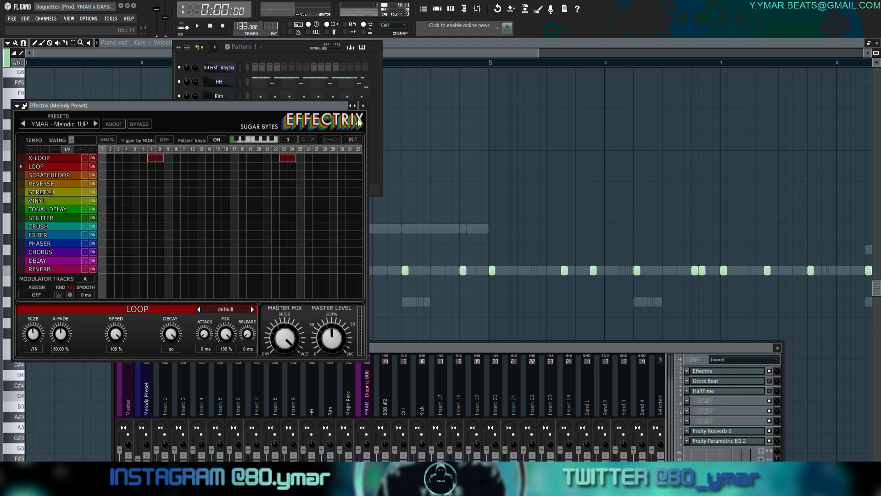
click(363, 105)
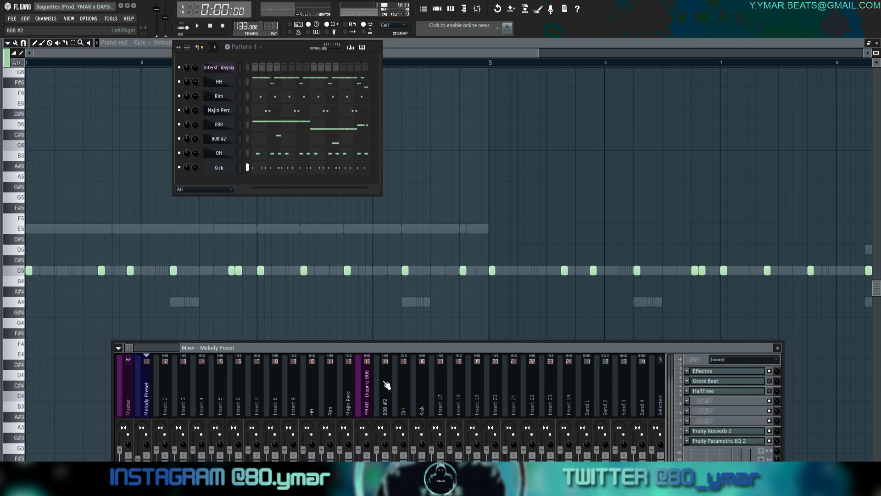
Listen to the beat with the Effectrix preset active on the melody, and save the project.
key(space)
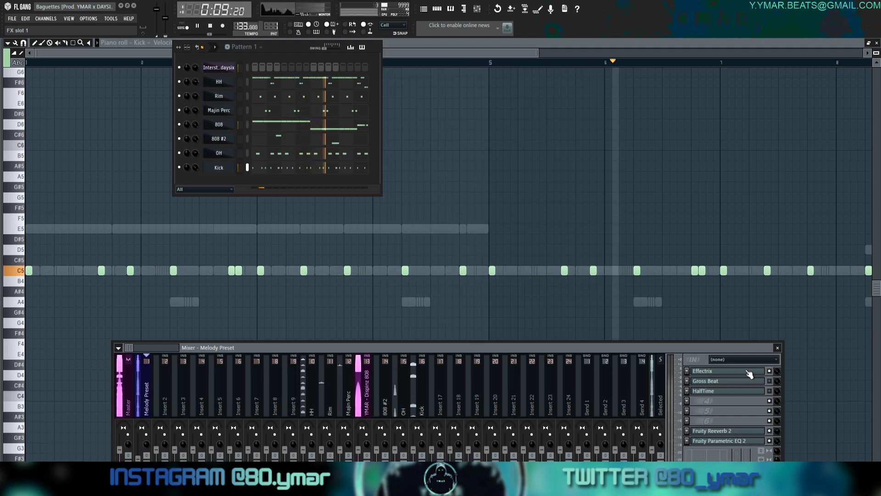
key(space)
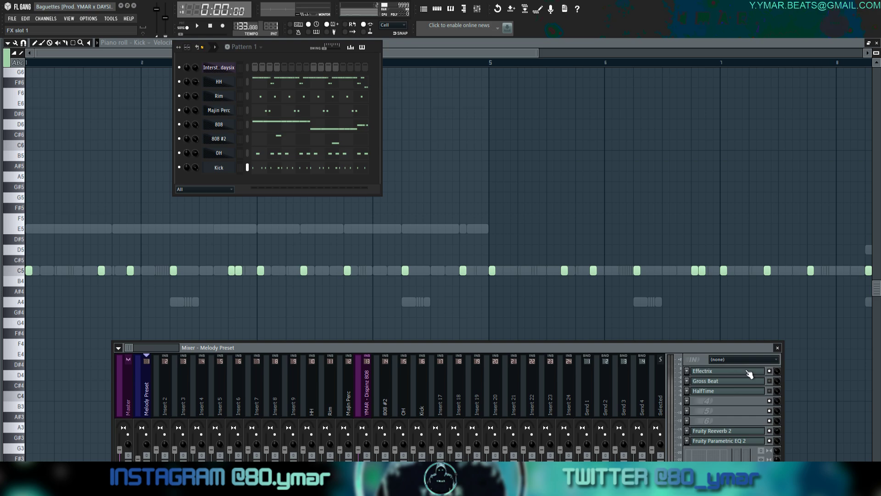
key(ctrl+s)
click(635, 115)
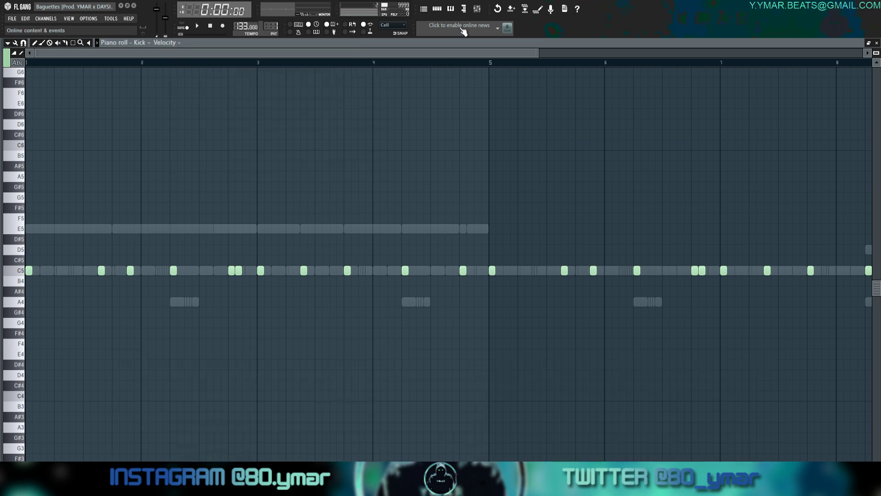
Open the Effectrix editor on the Melody Preset track and reposition it to examine the X-Loop steps in its pattern.
key(F9)
click(721, 372)
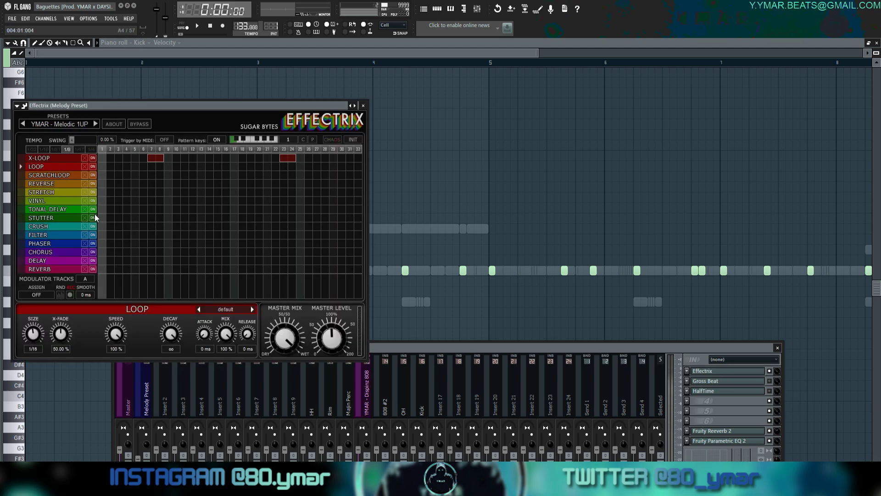
drag(260, 106, 383, 105)
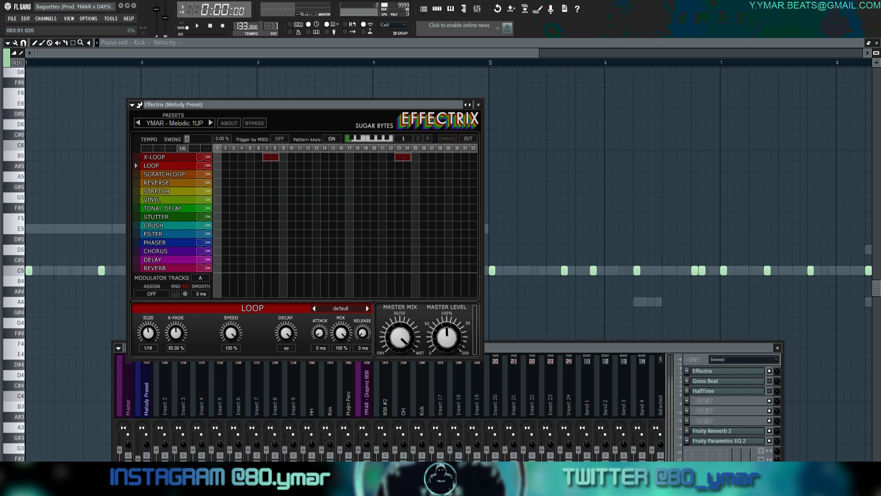
Clear the plugin and mixer windows from view and play Pattern 1 from the start.
key(F7)
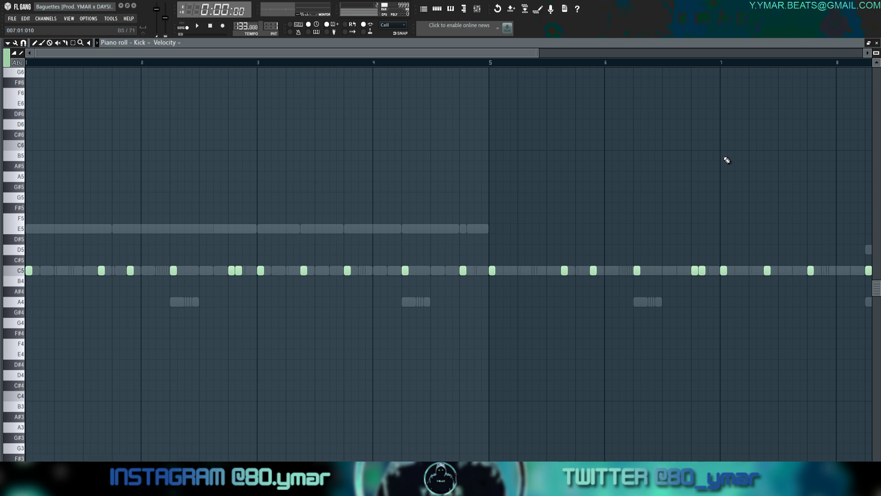
key(space)
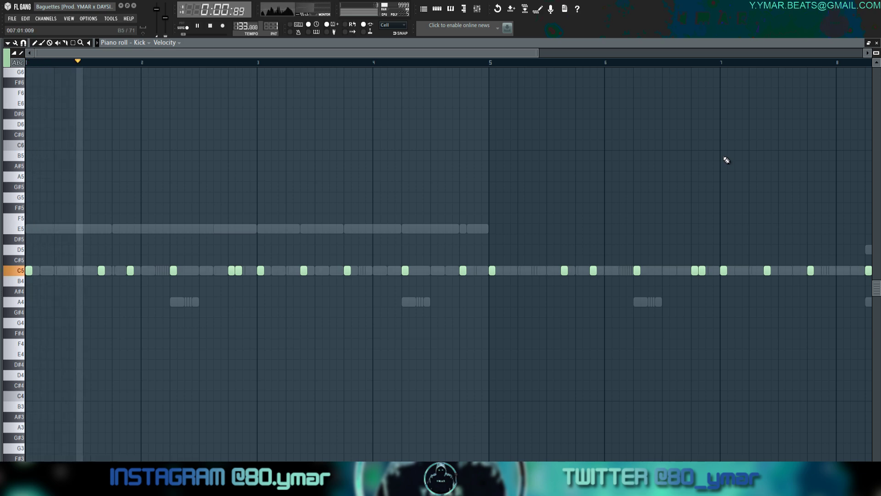